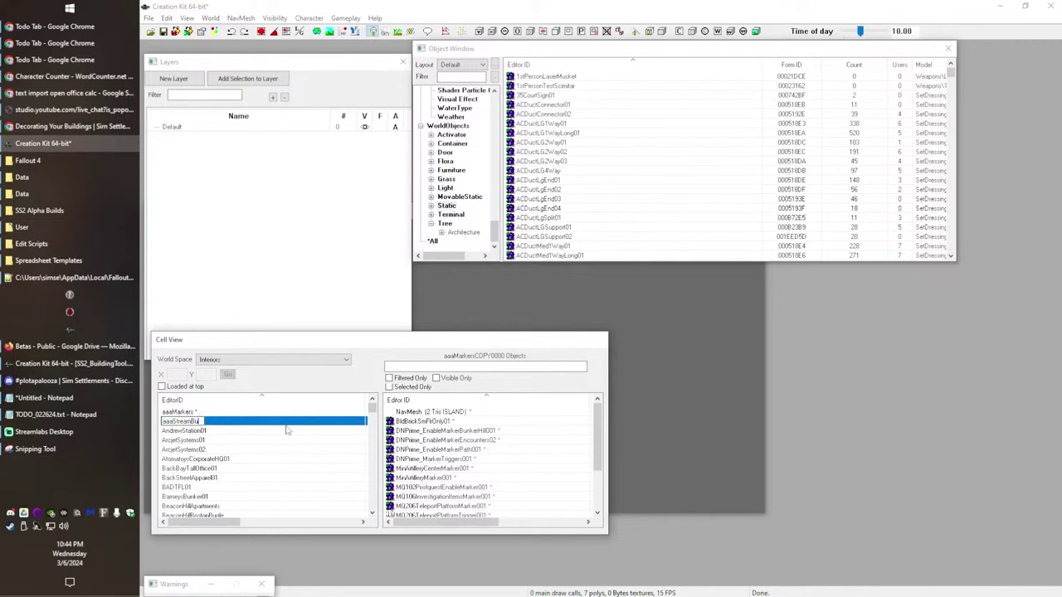
# - Rename the copied marker cell as aaaStreamBuildCell and load it in the render window
pyautogui.write('ldCell')
pyautogui.press('Return')
pyautogui.doubleClick(189, 423)
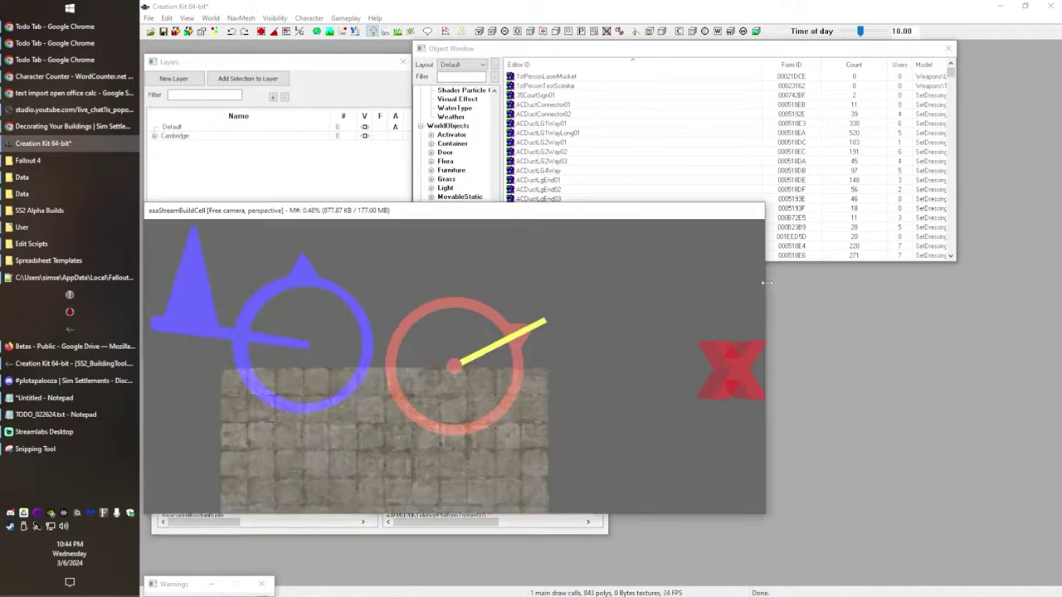
pyautogui.moveTo(289, 214); pyautogui.dragTo(526, 163)
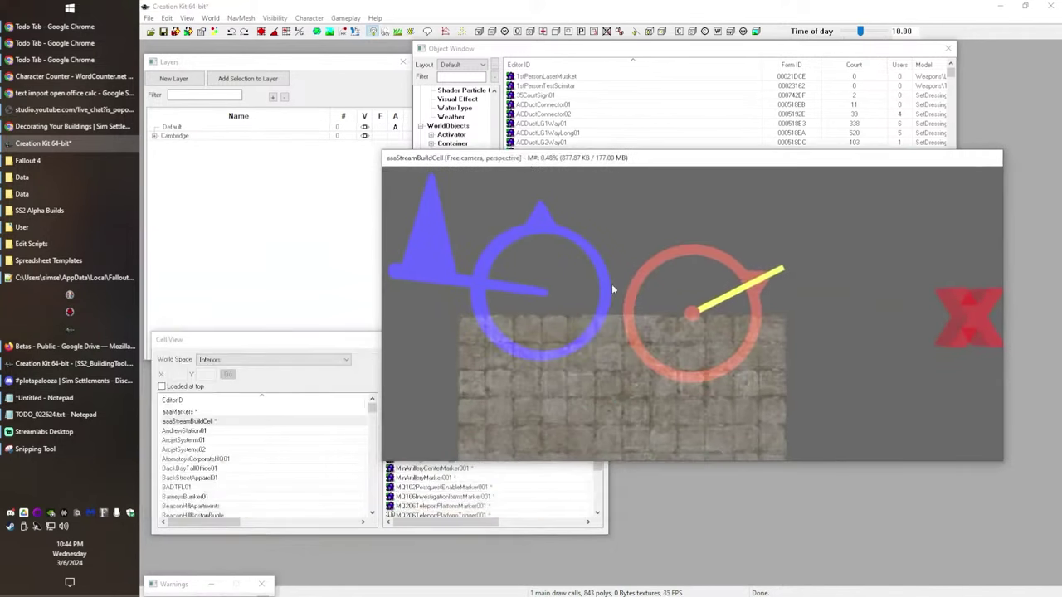
# - Delete all placed objects from the aaaStreamBuildCell cell, leaving only its navmesh
pyautogui.scroll(-10, 610, 289)
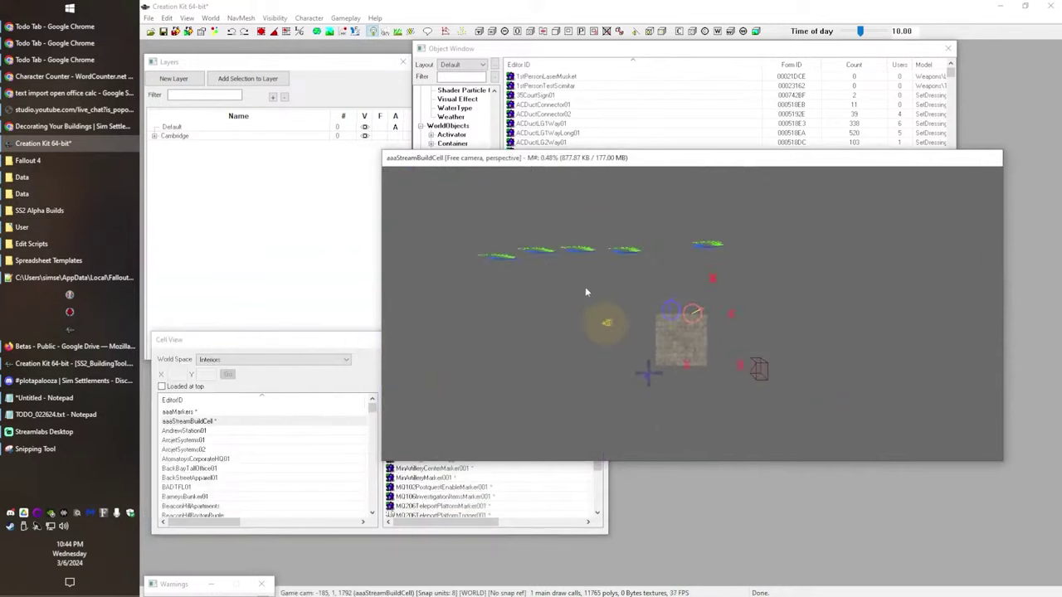
pyautogui.scroll(-2, 572, 295)
pyautogui.moveTo(507, 212); pyautogui.dragTo(854, 438)
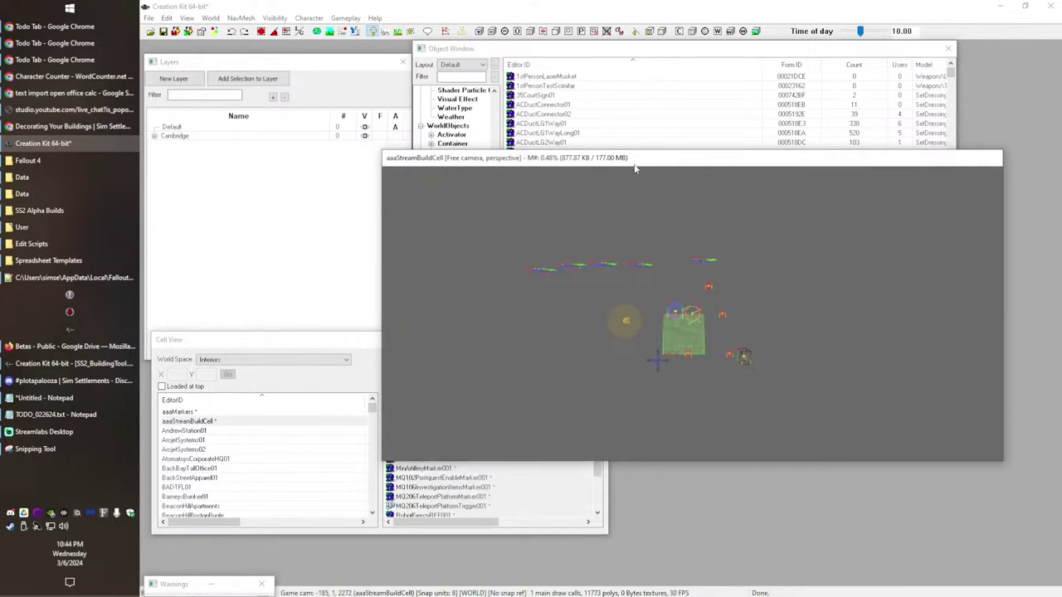
pyautogui.moveTo(634, 168); pyautogui.dragTo(677, 100)
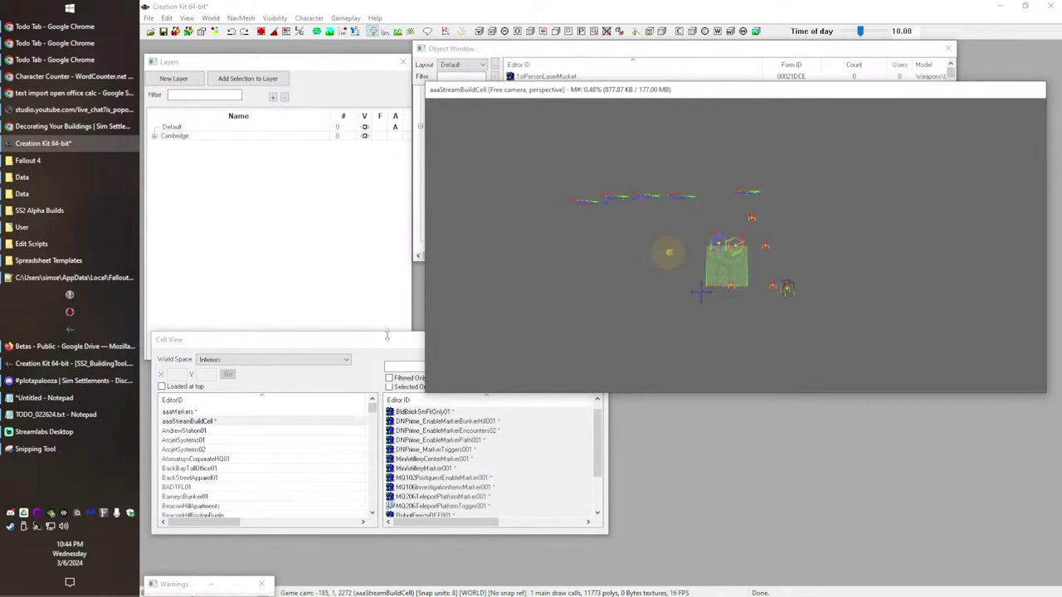
pyautogui.moveTo(386, 335); pyautogui.dragTo(358, 131)
pyautogui.click(439, 257)
pyautogui.hotkey('ctrl', 'a')
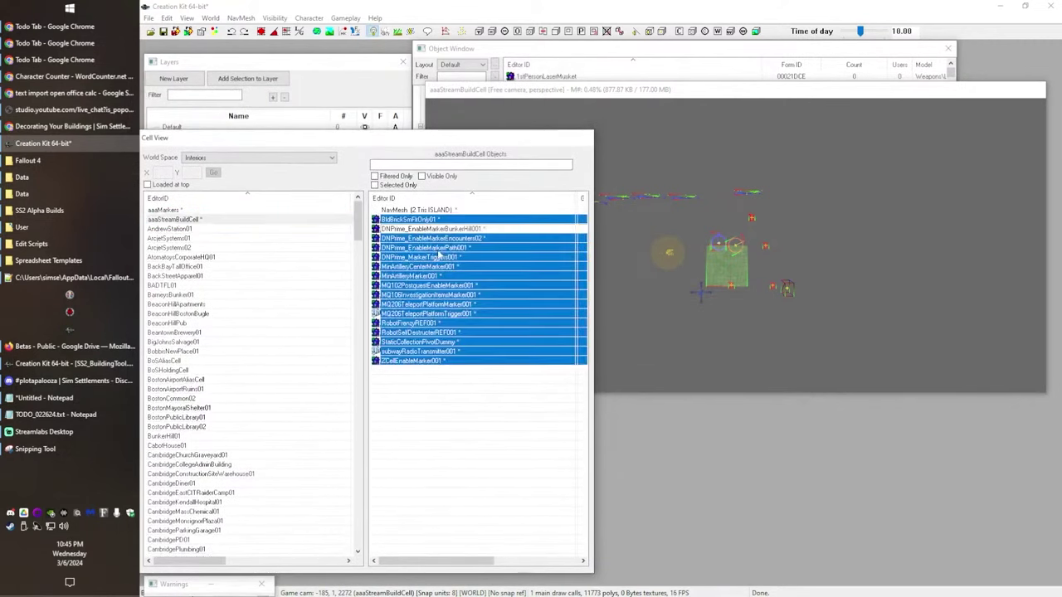
pyautogui.keyDown('ctrl'); pyautogui.click(438, 238); pyautogui.keyUp('ctrl')
pyautogui.keyDown('ctrl'); pyautogui.click(453, 248); pyautogui.keyUp('ctrl')
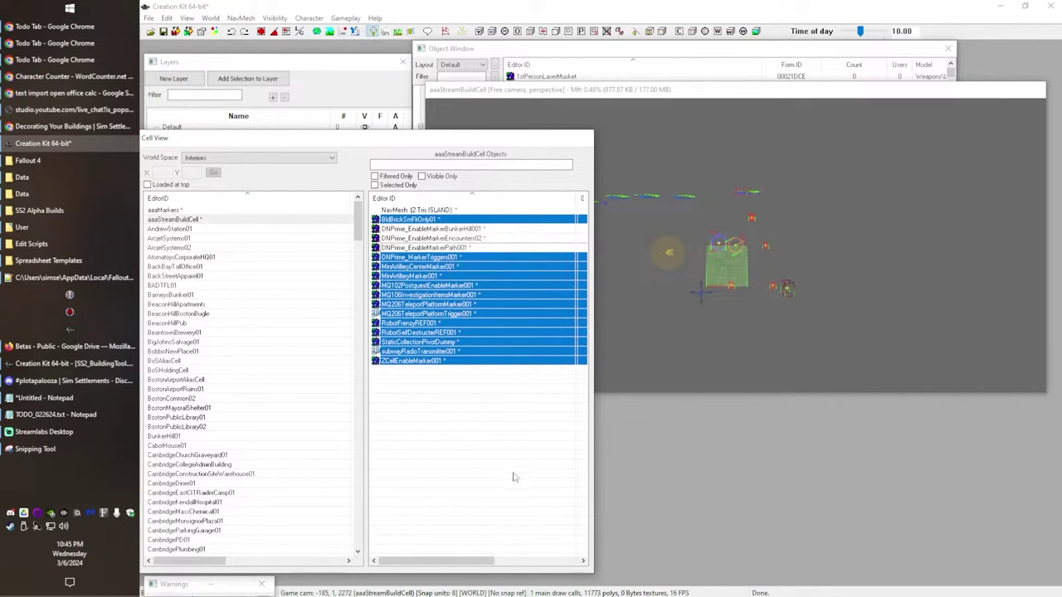
pyautogui.click(689, 349)
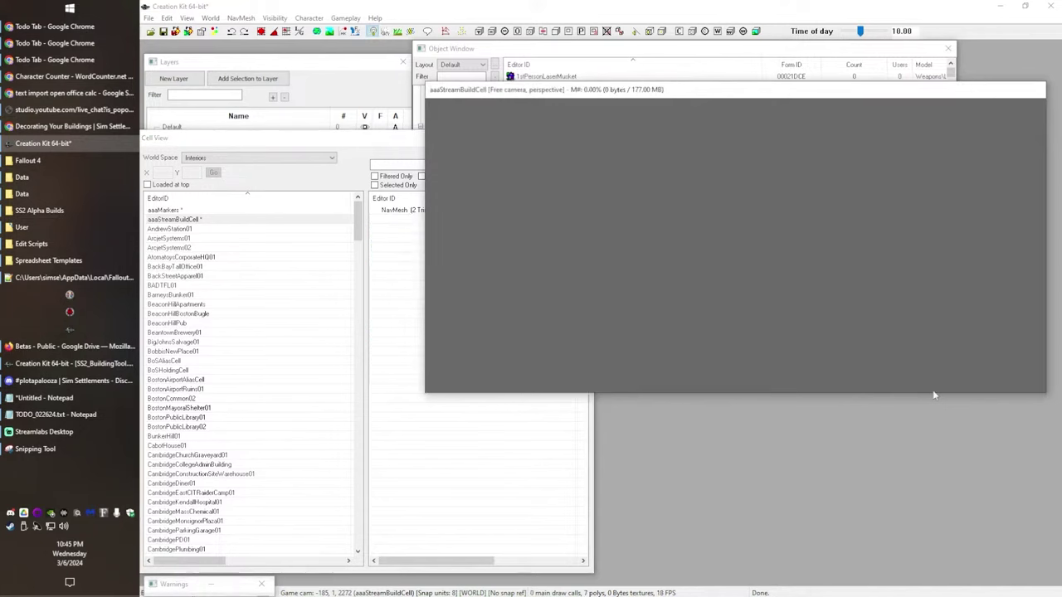
# - Save the plugin as StreamBuildingTest2 in the Fallout 4 Data folder and close the Creation Kit
pyautogui.click(163, 30)
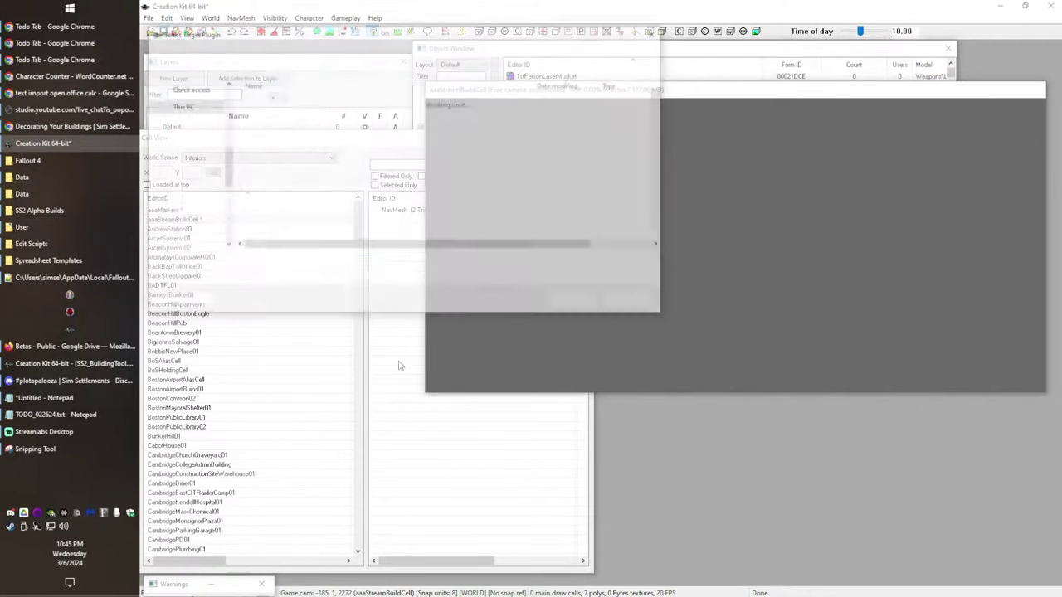
pyautogui.write('Stream')
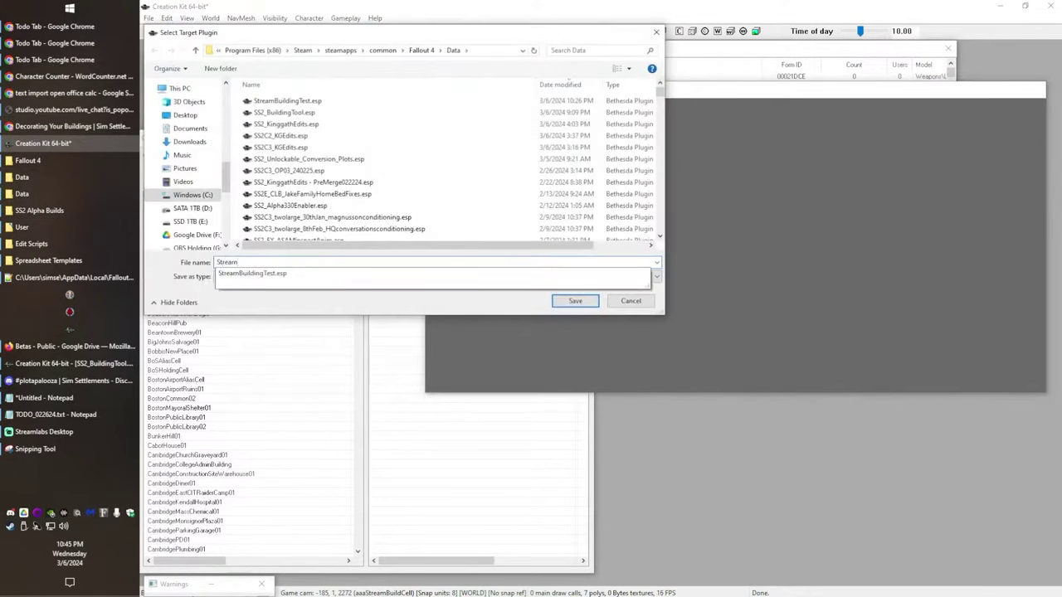
pyautogui.write('BuildingTest2')
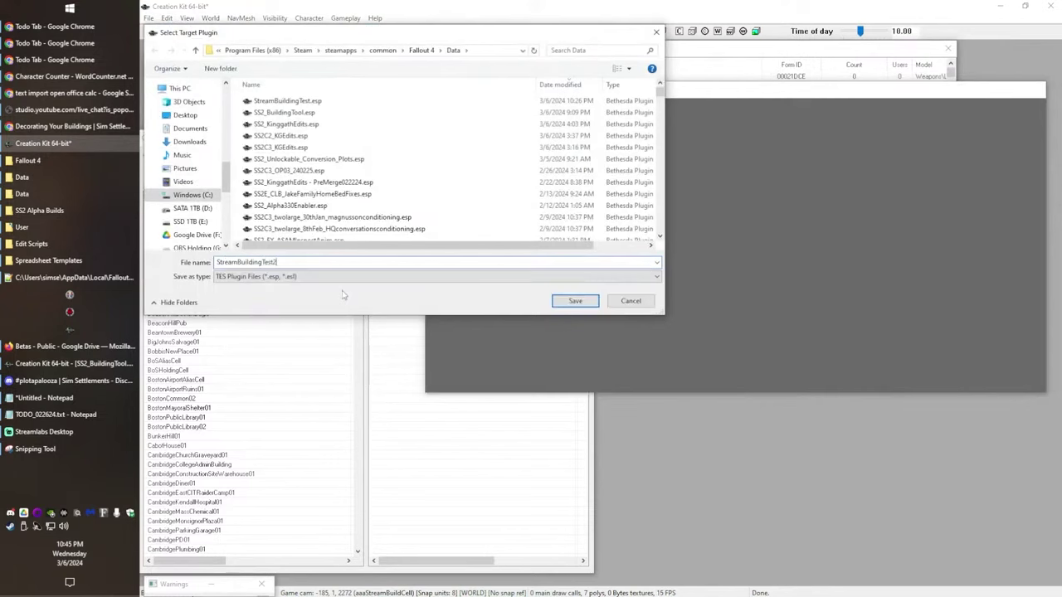
pyautogui.press('Return')
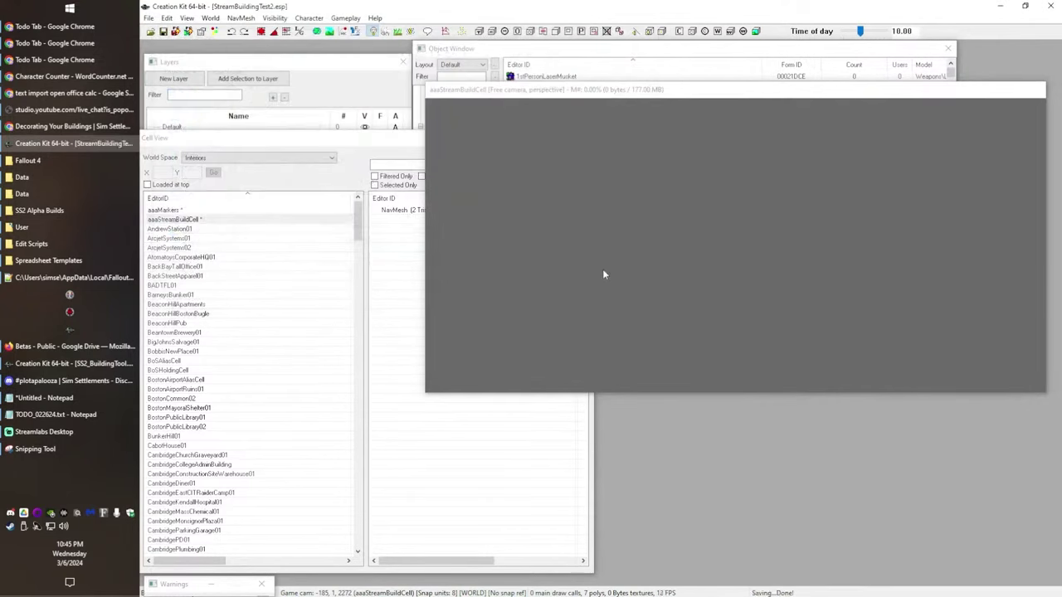
pyautogui.click(147, 6)
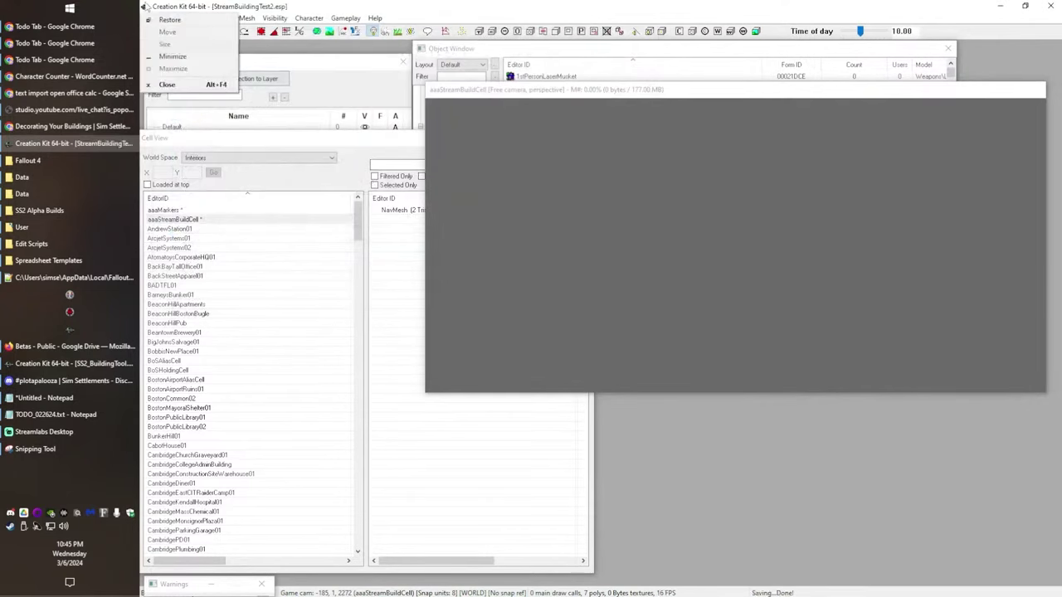
pyautogui.click(170, 84)
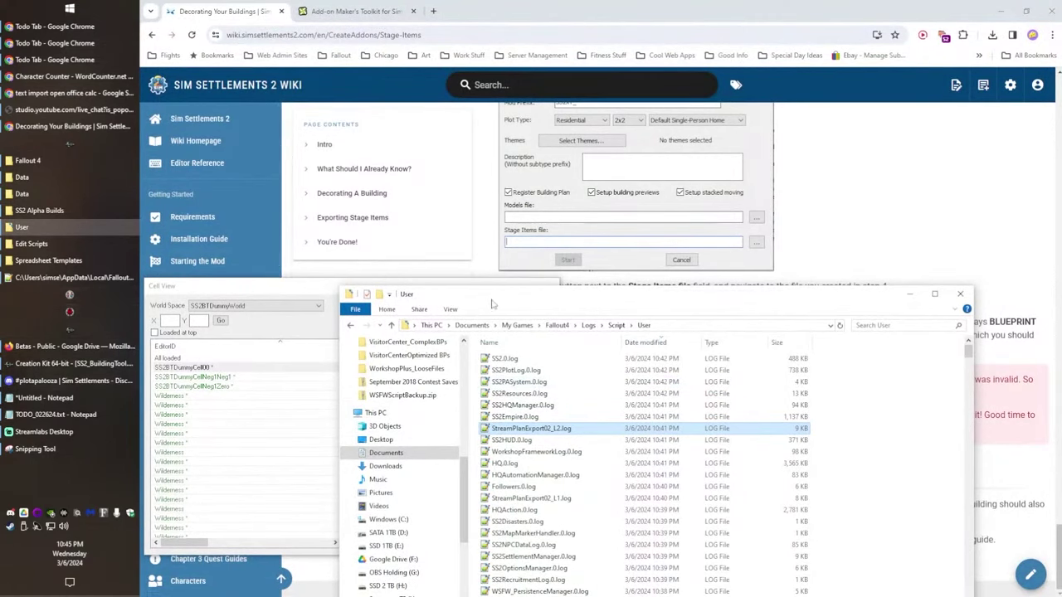
# - Minimize the User script logs folder window and switch to FO4Edit
pyautogui.moveTo(491, 302); pyautogui.dragTo(454, 211)
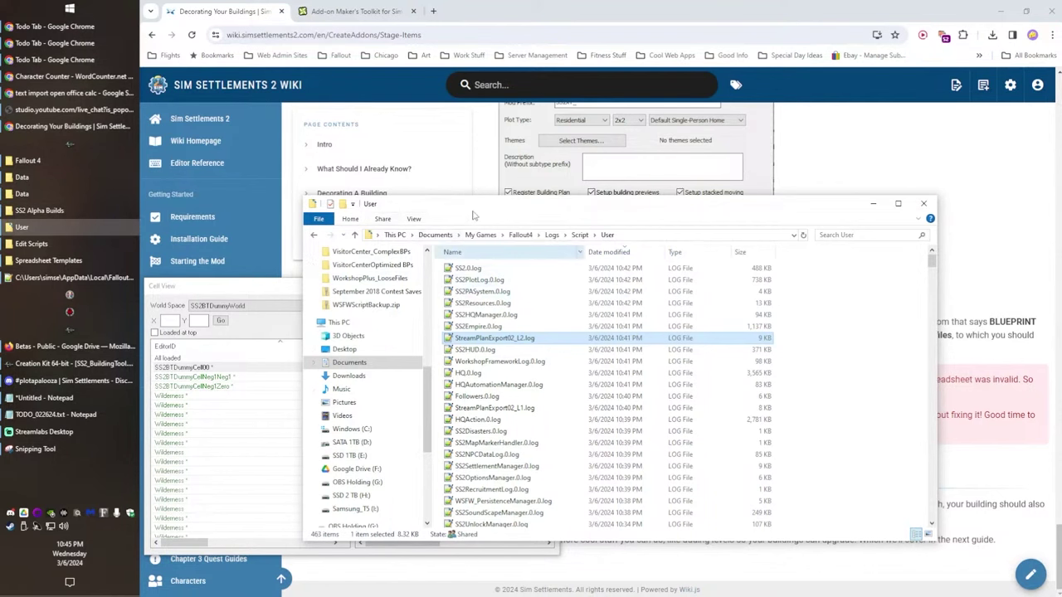
pyautogui.moveTo(473, 208); pyautogui.dragTo(458, 237)
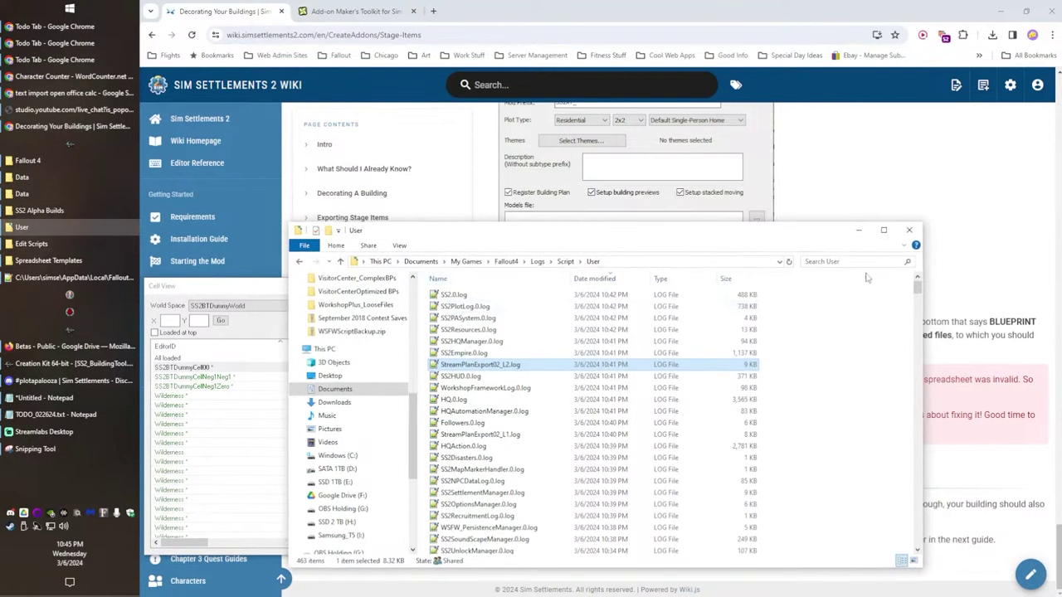
pyautogui.click(859, 229)
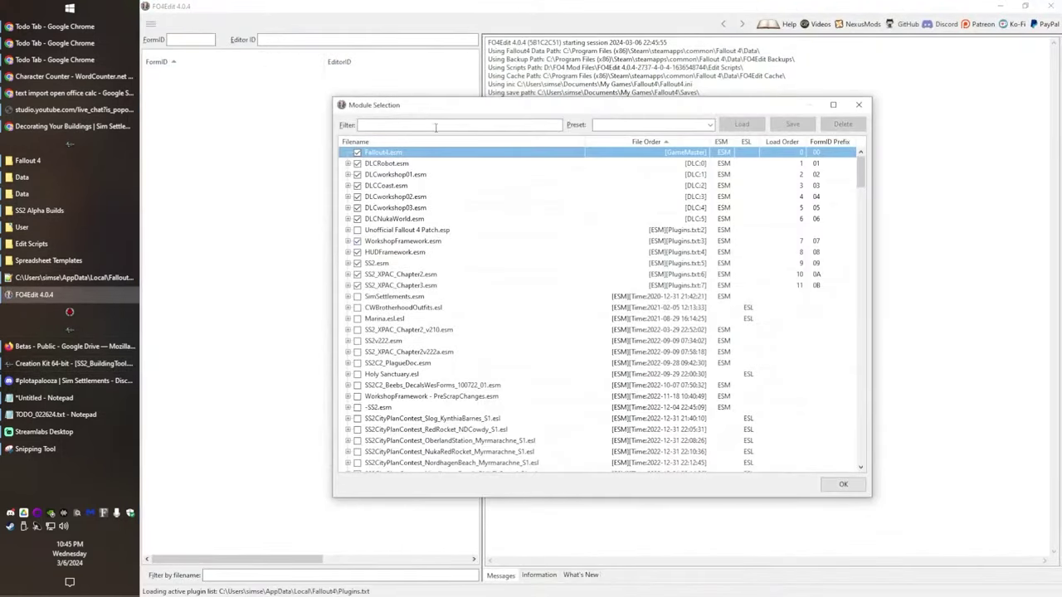
# - Filter the module list by "strea", disable StreamBuildingTest.esp and enable StreamBuildingTest2.esp
pyautogui.click(432, 128)
pyautogui.write('strea')
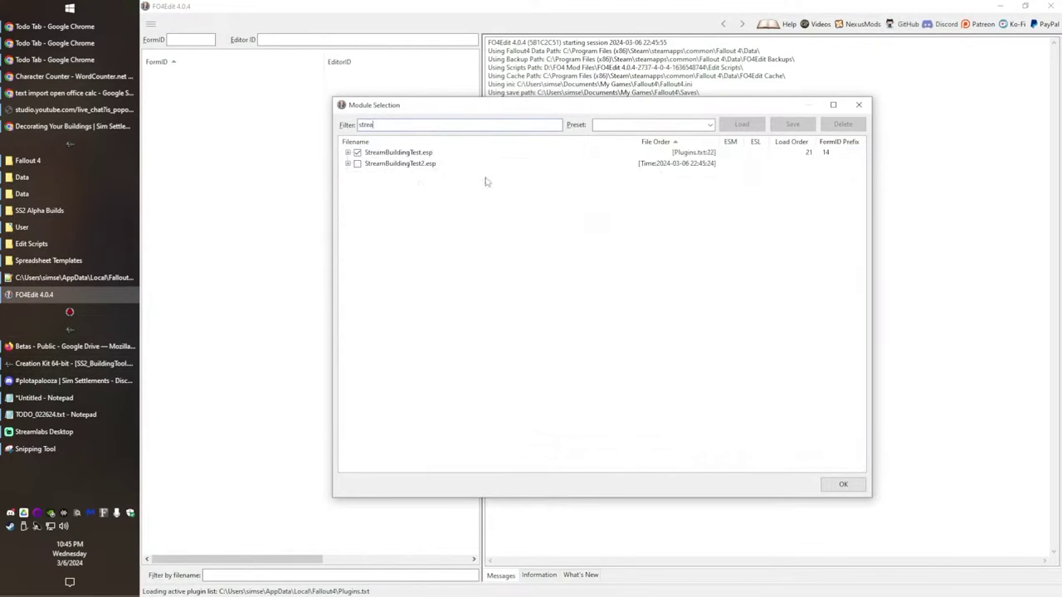
pyautogui.click(376, 164)
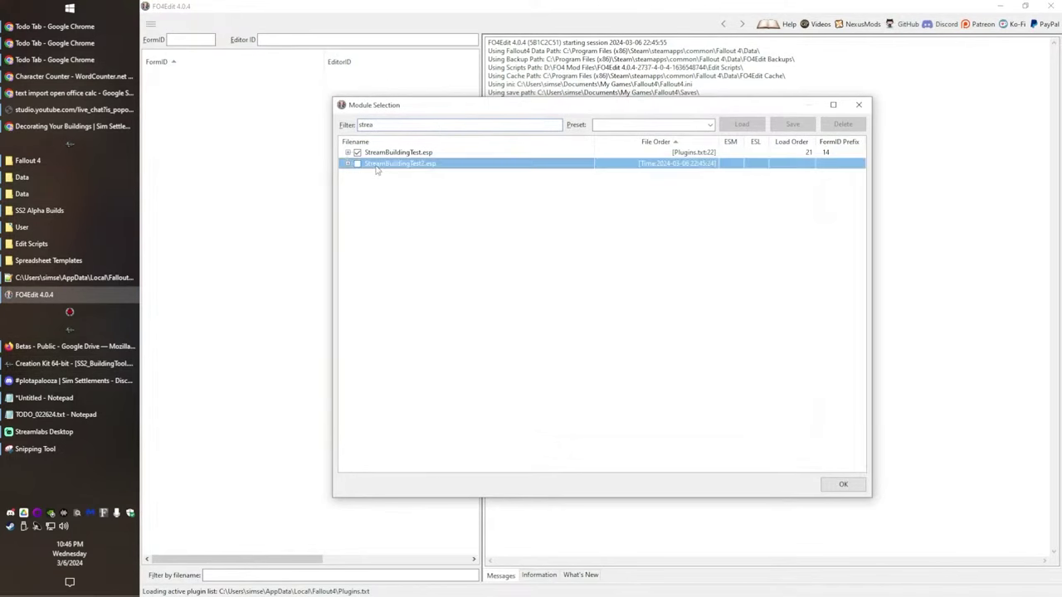
pyautogui.click(357, 153)
pyautogui.doubleClick(384, 125)
pyautogui.click(358, 164)
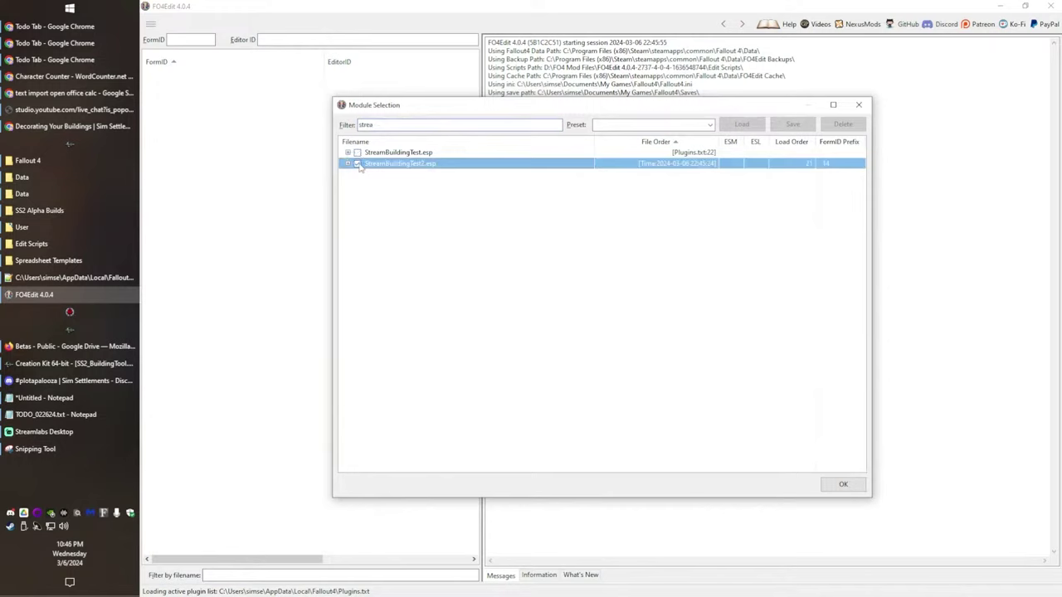
# - Clear the module filter and load the selected plugins, with StreamBuildingTest2.esp last in the order
pyautogui.doubleClick(385, 125)
pyautogui.press('BackSpace')
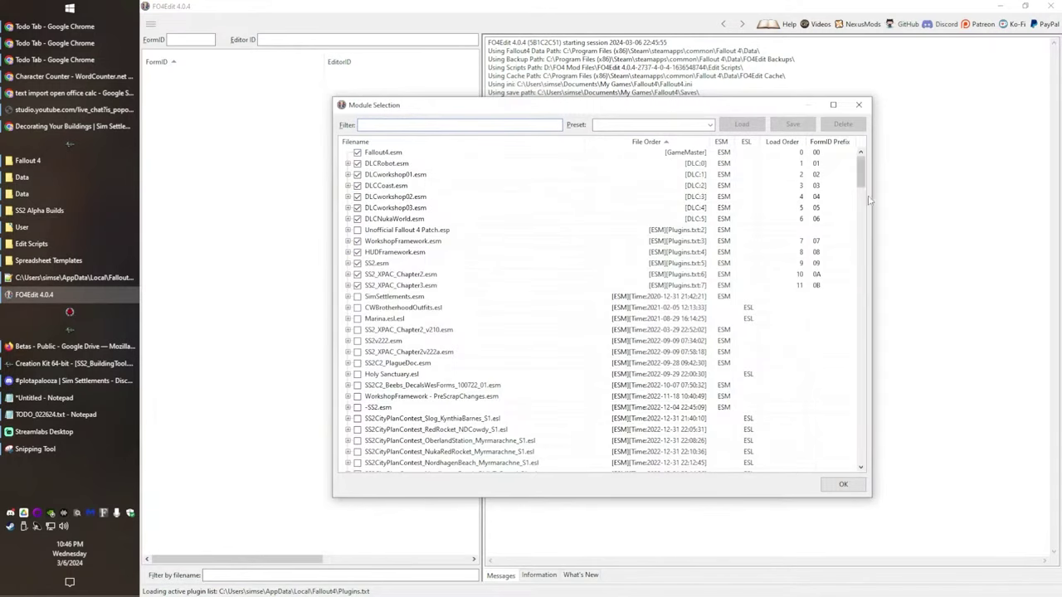
pyautogui.scroll(-5, 792, 236)
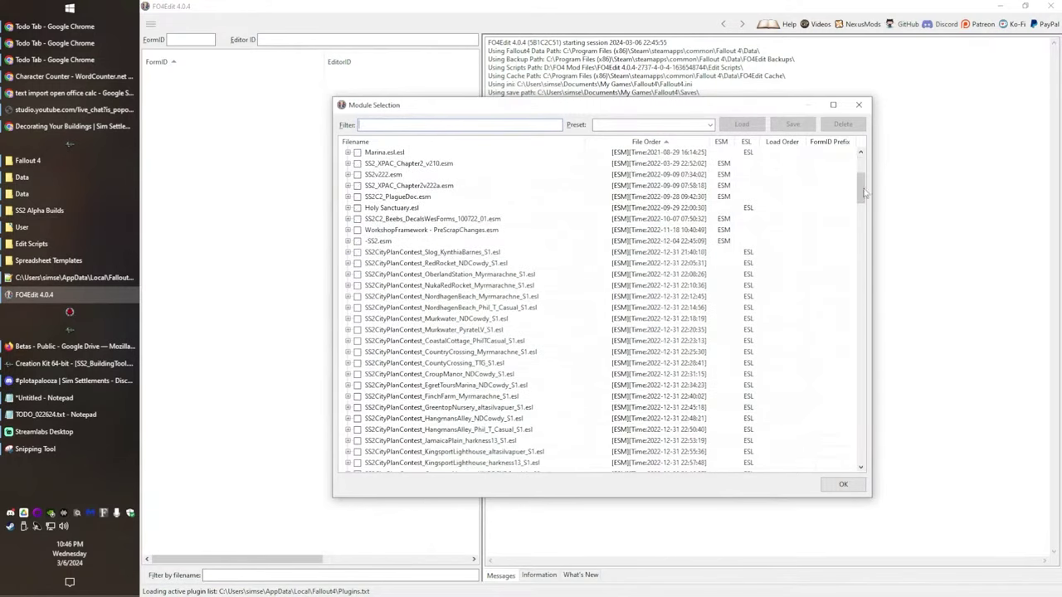
pyautogui.moveTo(863, 193); pyautogui.dragTo(864, 464)
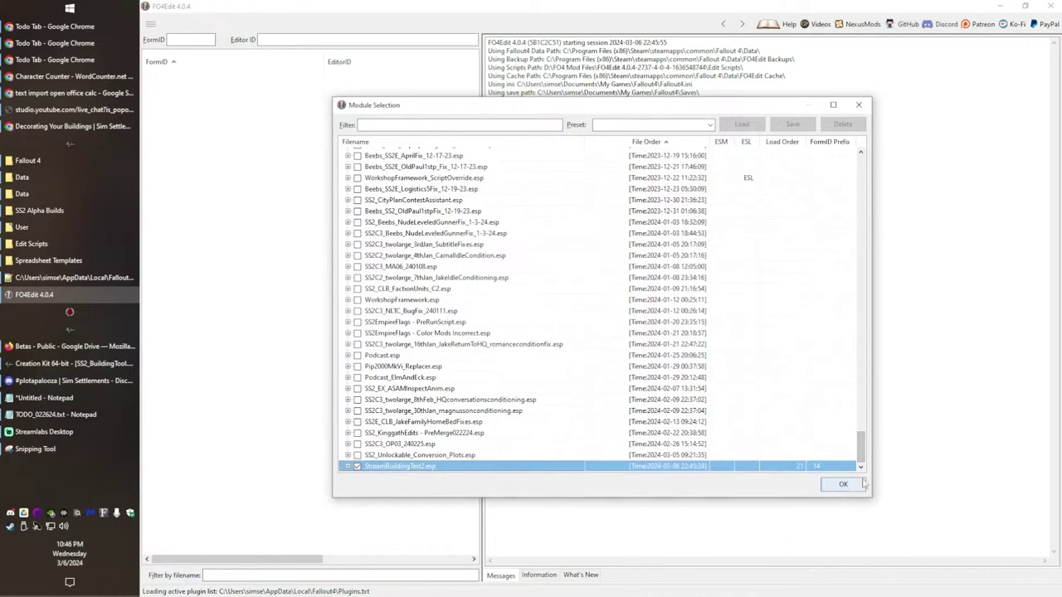
pyautogui.click(859, 486)
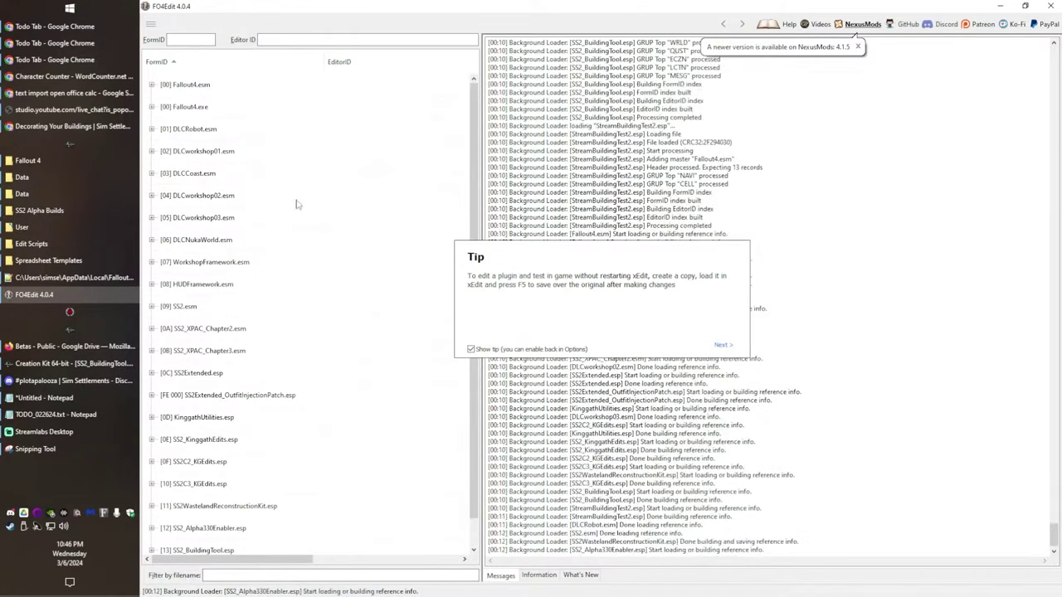
pyautogui.scroll(-1, 279, 220)
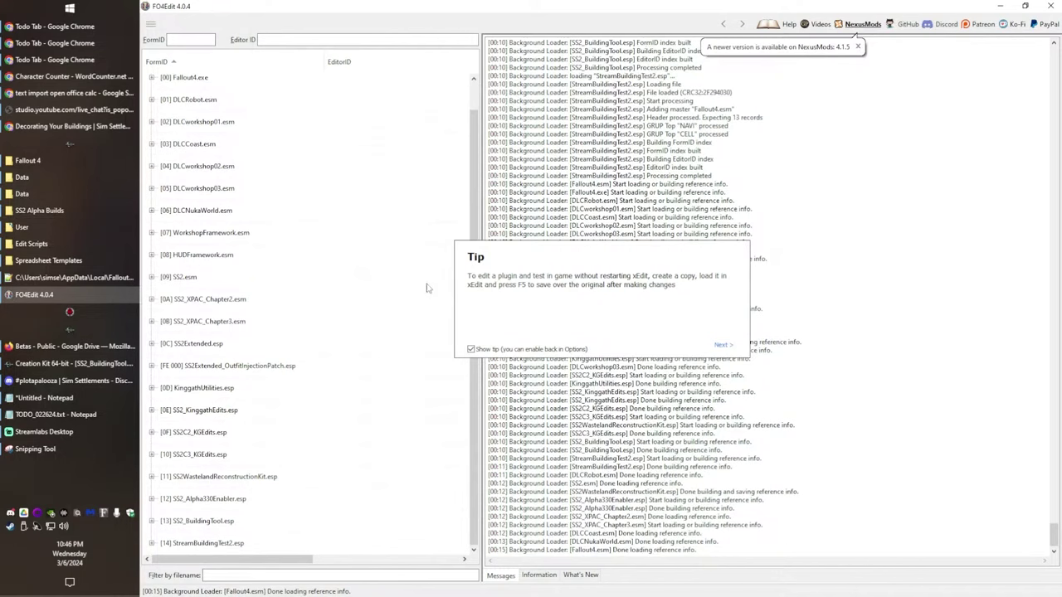
pyautogui.scroll(1, 386, 291)
pyautogui.scroll(-1, 346, 289)
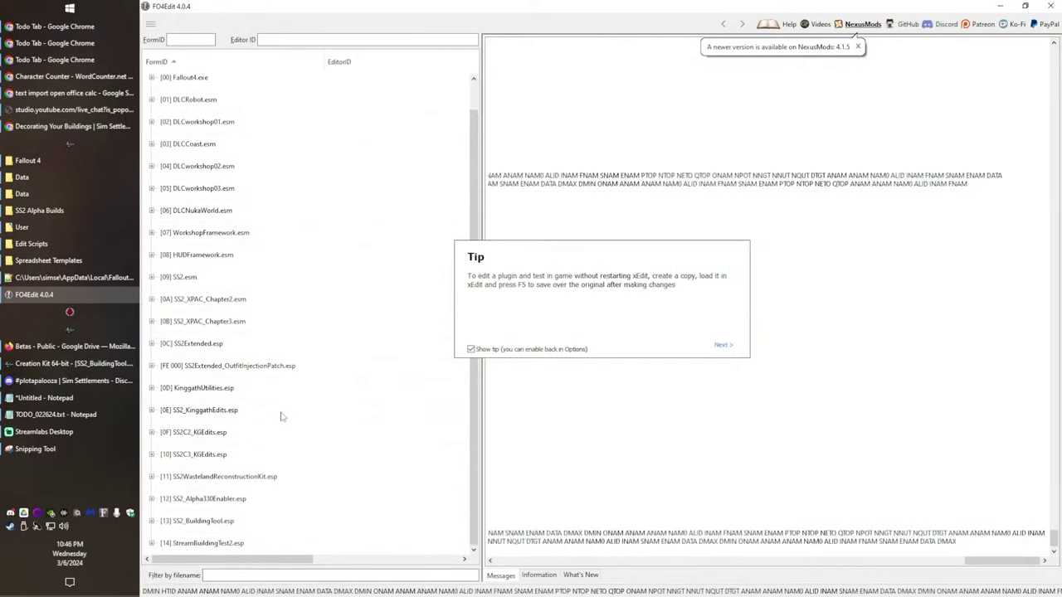
pyautogui.scroll(1, 281, 417)
pyautogui.scroll(-1, 281, 418)
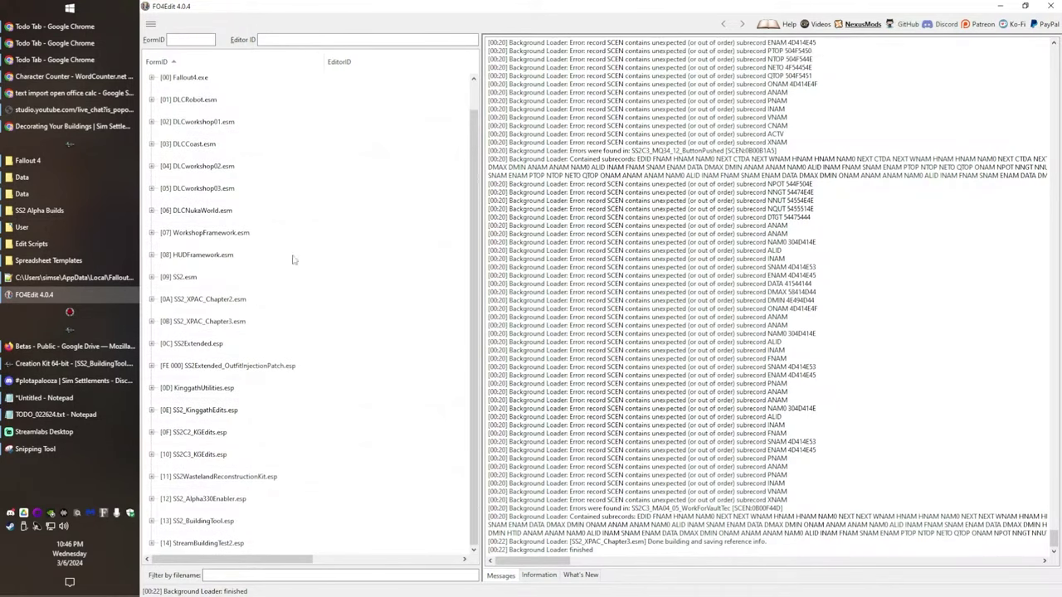
# - Expand StreamBuildingTest2.esp to Cell, Block 3, Sub-Block 9 and select the aaaStreamBuildCell record
pyautogui.click(221, 544)
pyautogui.scroll(-1, 695, 494)
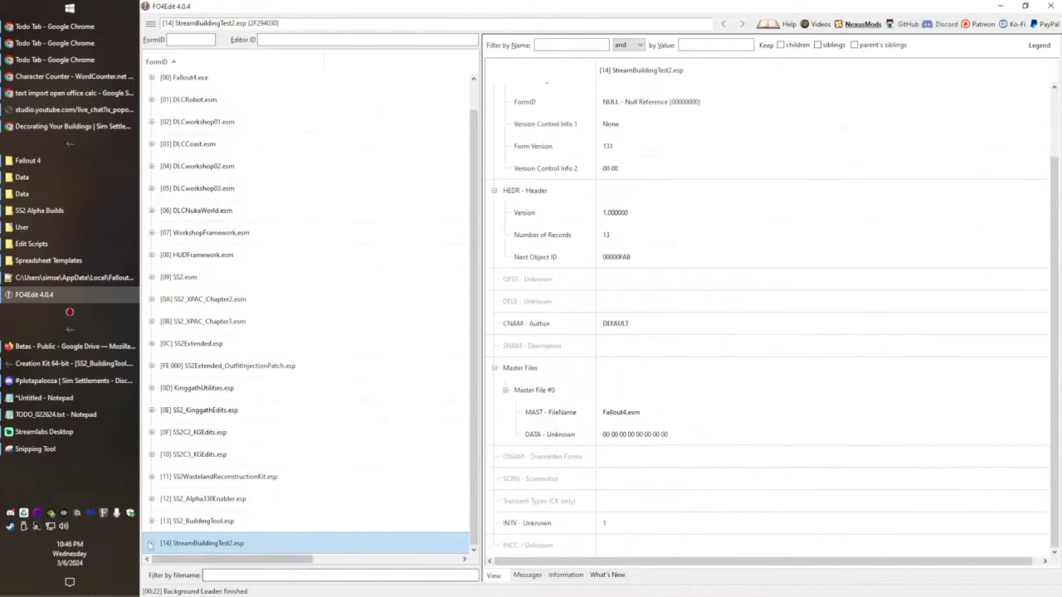
pyautogui.click(151, 544)
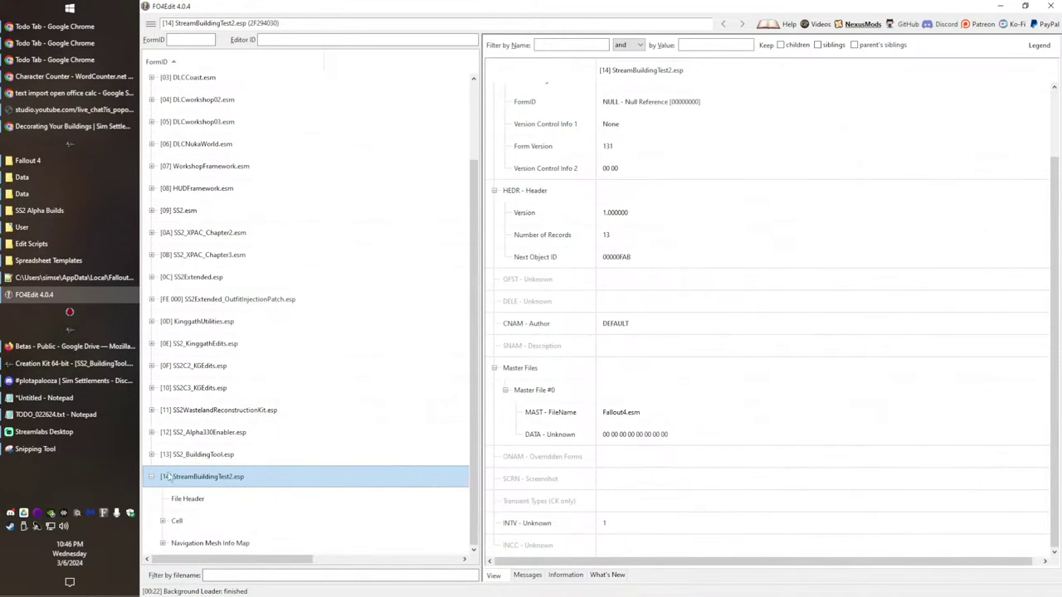
pyautogui.click(163, 521)
pyautogui.click(174, 498)
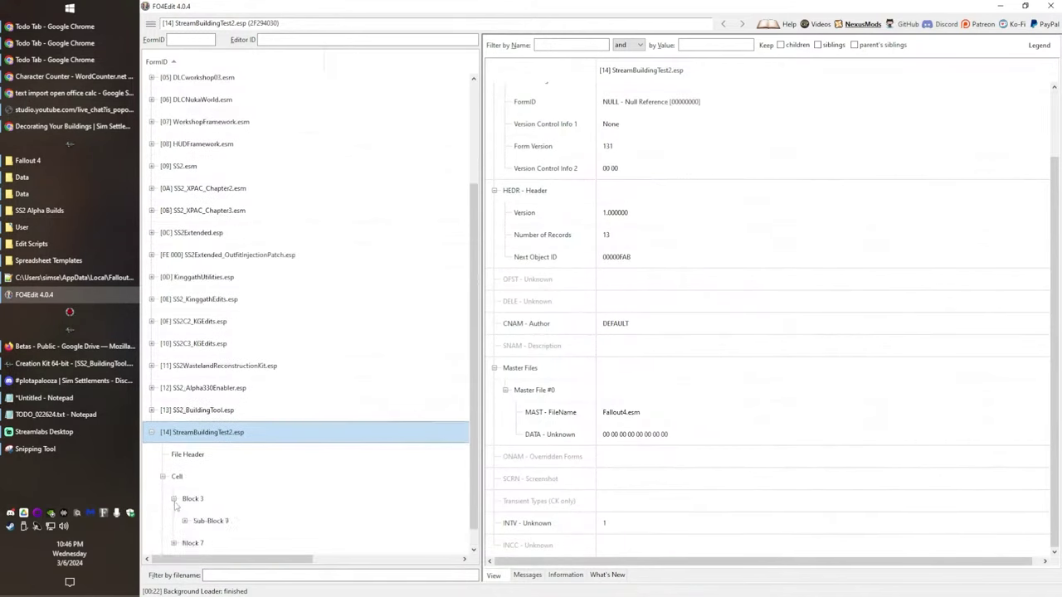
pyautogui.click(185, 499)
pyautogui.click(404, 501)
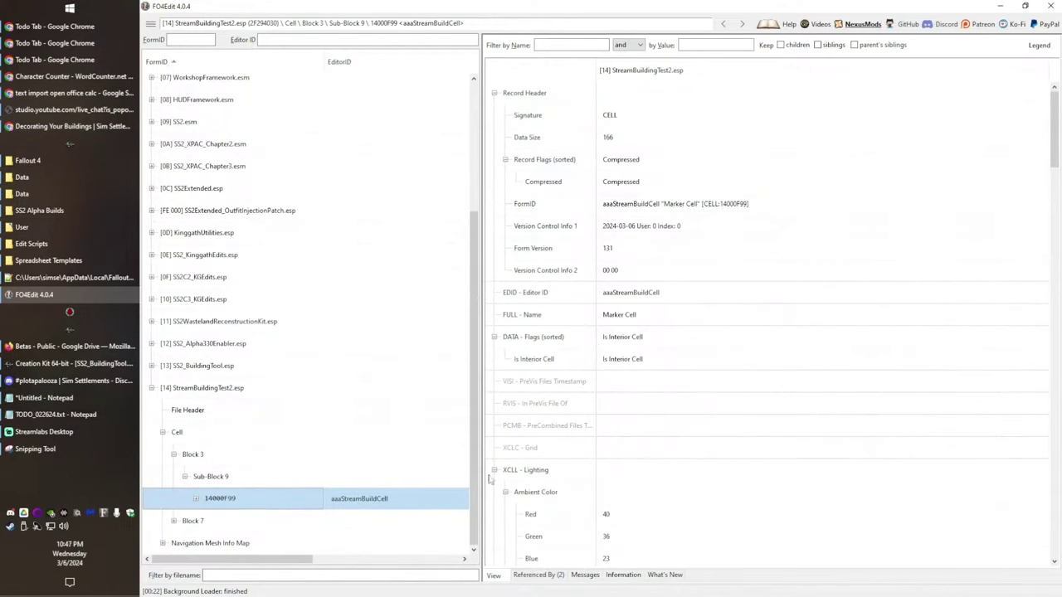
# - Start applying a script to the aaaStreamBuildCell record and filter by "wsfw" to choose WSFW_Export_To_Cell
pyautogui.rightClick(369, 503)
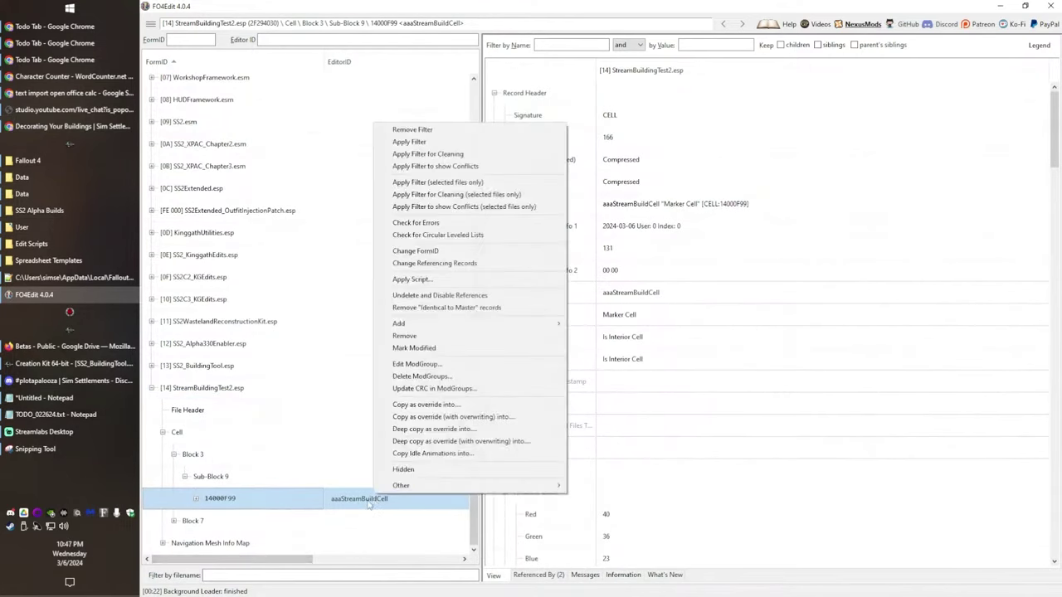
pyautogui.click(407, 279)
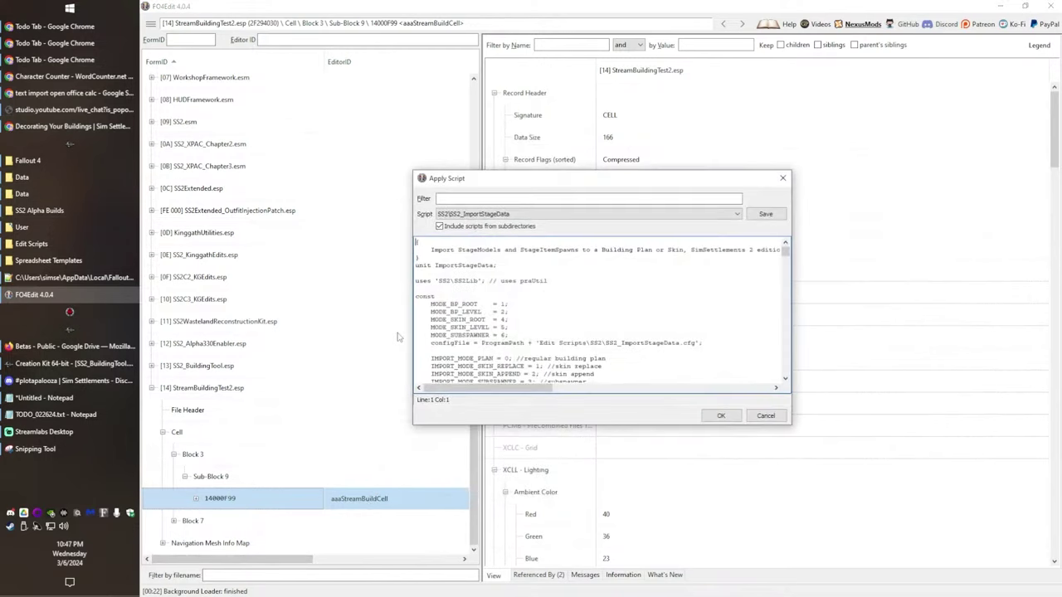
pyautogui.click(469, 199)
pyautogui.write('wsfw')
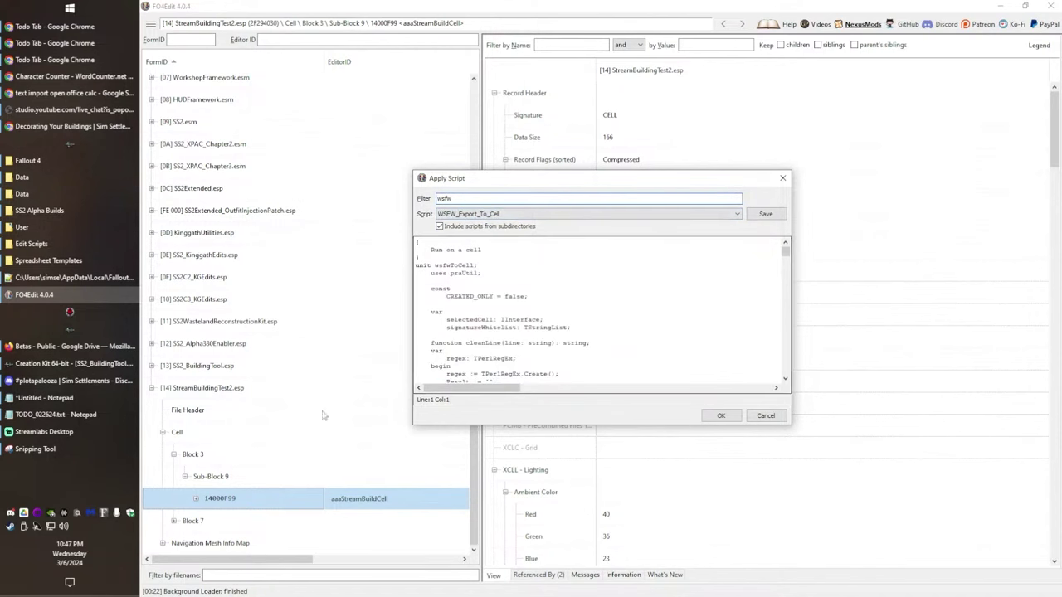
# - Switch to Google Drive in Firefox, copy the link of SS2_InGameBuildingPlanDesignTool_v002.7z in the Betas - Public folder, and return to FO4Edit
pyautogui.click(70, 346)
pyautogui.click(458, 12)
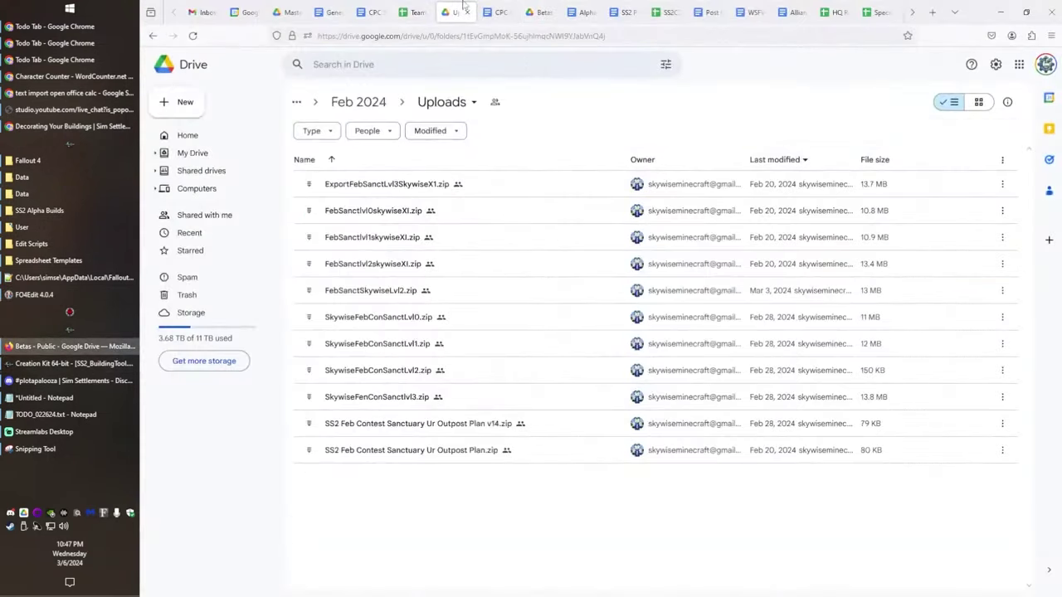
pyautogui.click(537, 7)
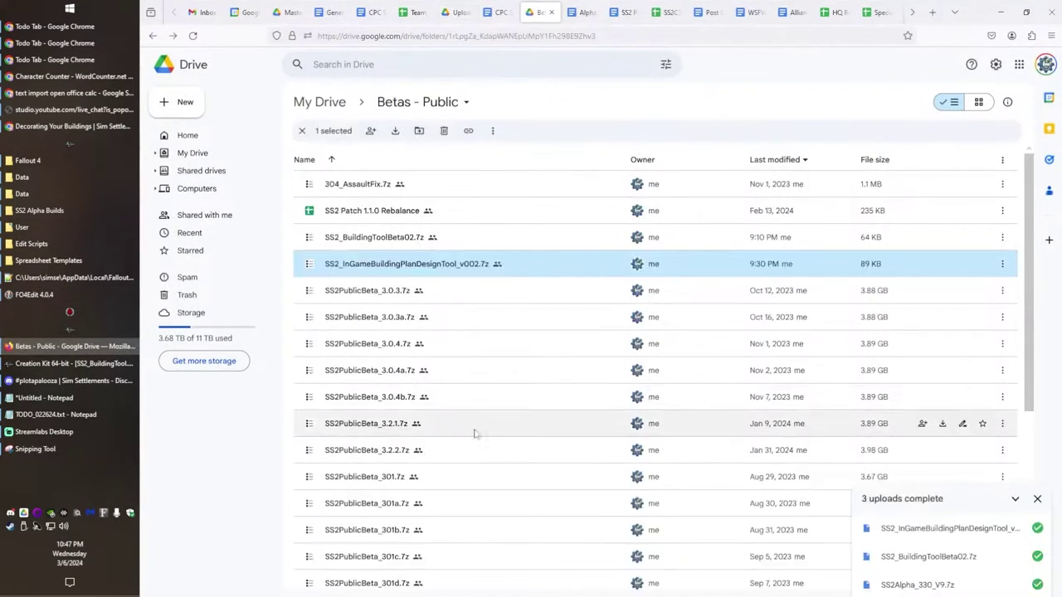
pyautogui.rightClick(419, 274)
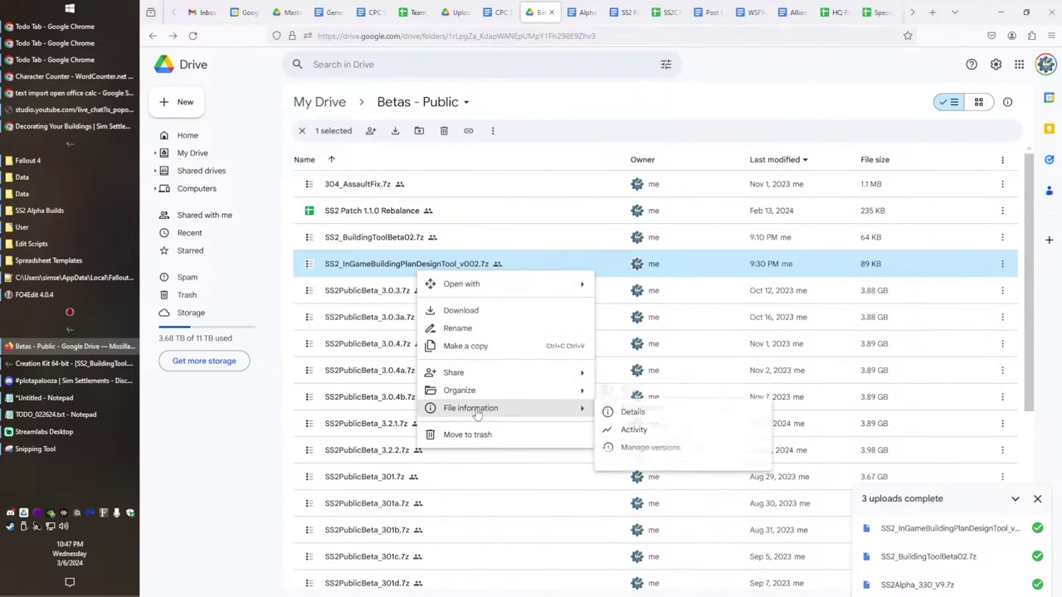
pyautogui.moveTo(498, 373)
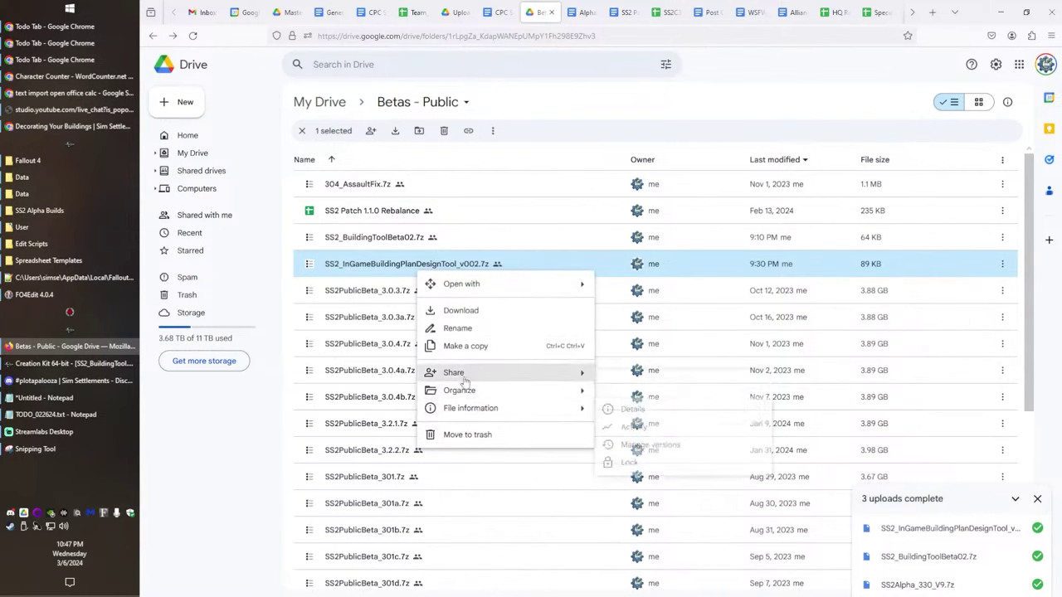
pyautogui.click(631, 396)
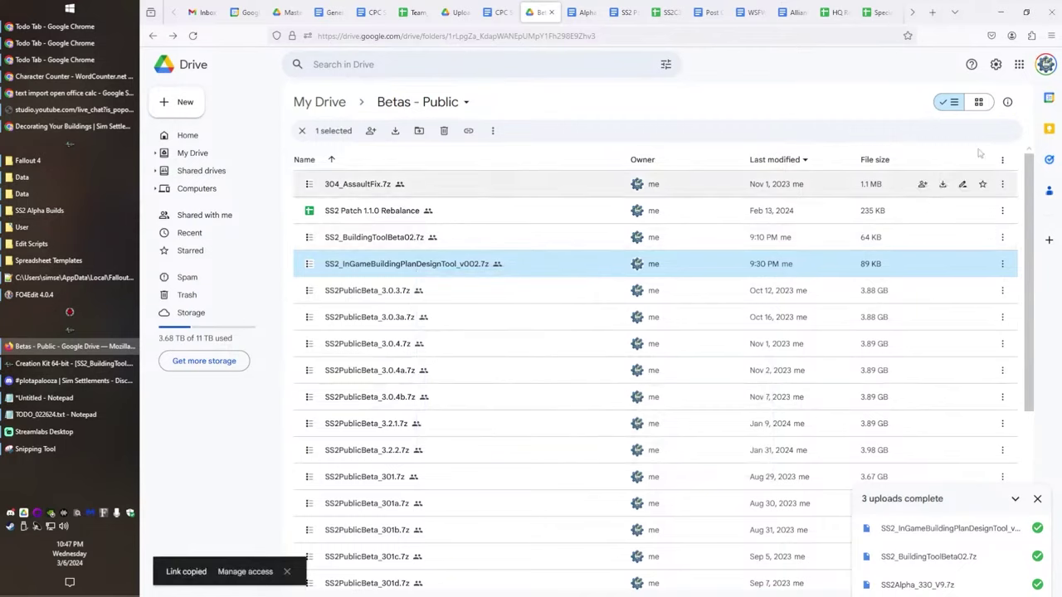
pyautogui.click(34, 295)
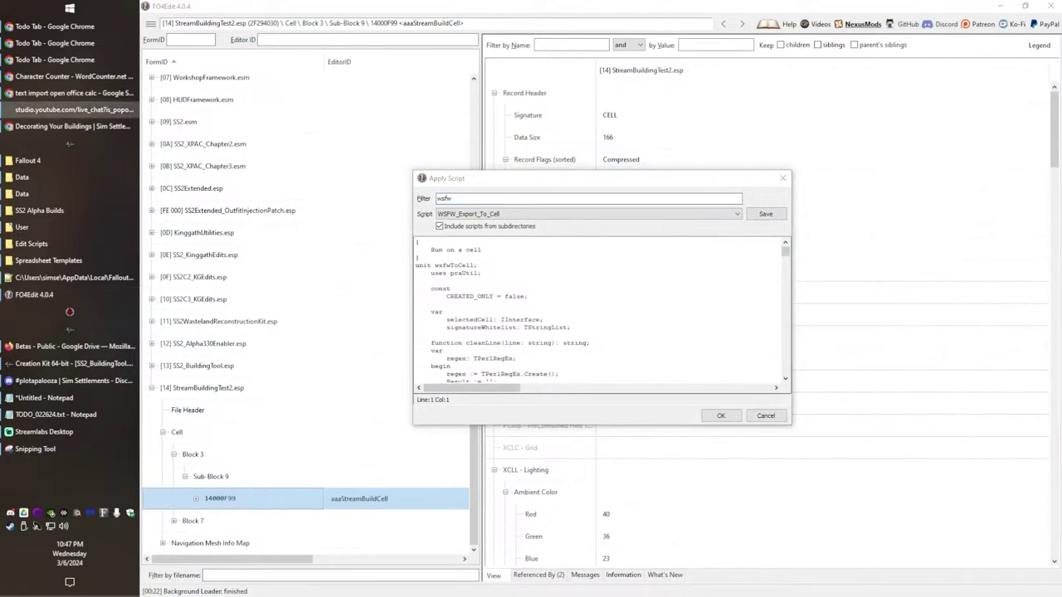
pyautogui.moveTo(543, 190); pyautogui.dragTo(531, 170)
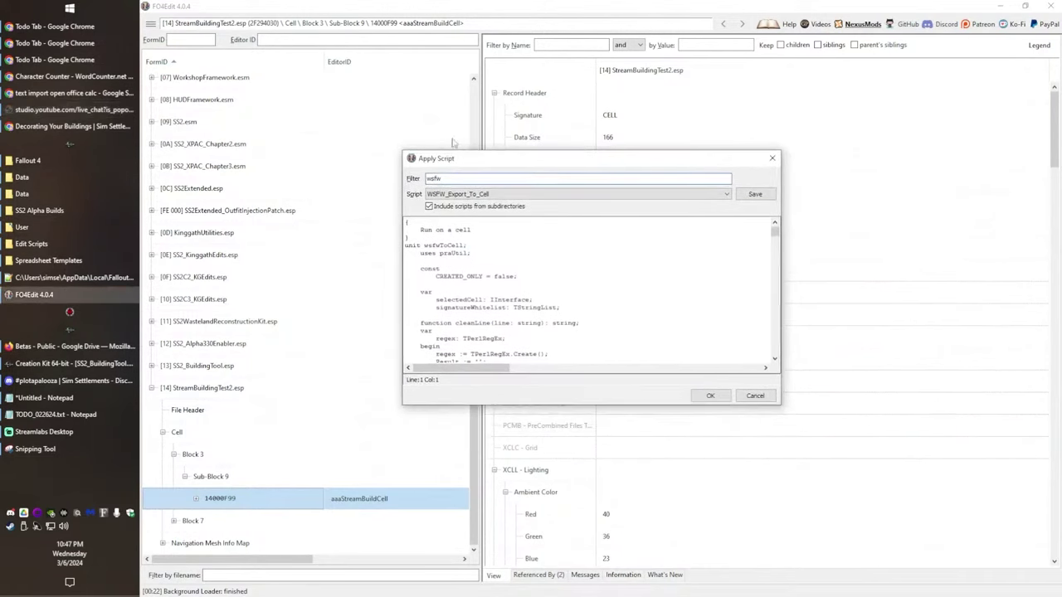
# - Look at the Nexus Mods page of Add-on Maker's Toolkit for Sim Settlements 2 in Chrome, and return to FO4Edit
pyautogui.click(70, 126)
pyautogui.click(356, 11)
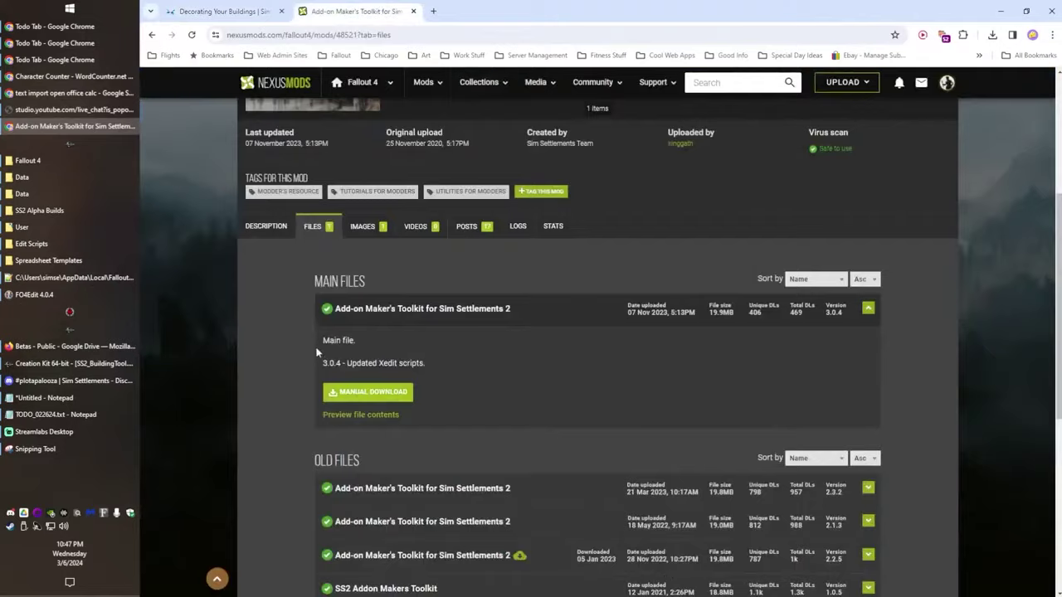
pyautogui.scroll(3, 274, 456)
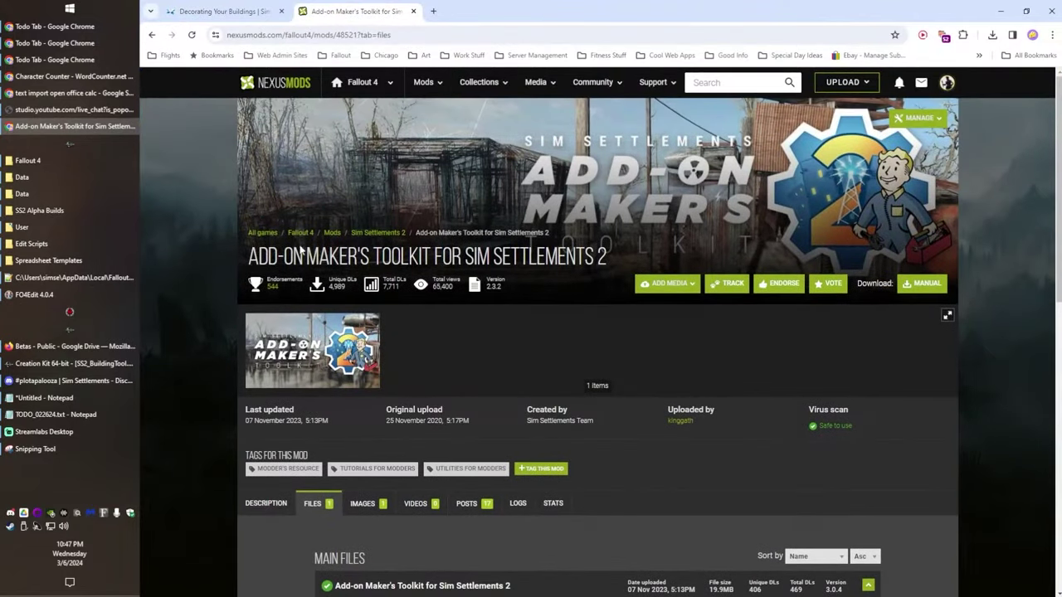
pyautogui.click(34, 294)
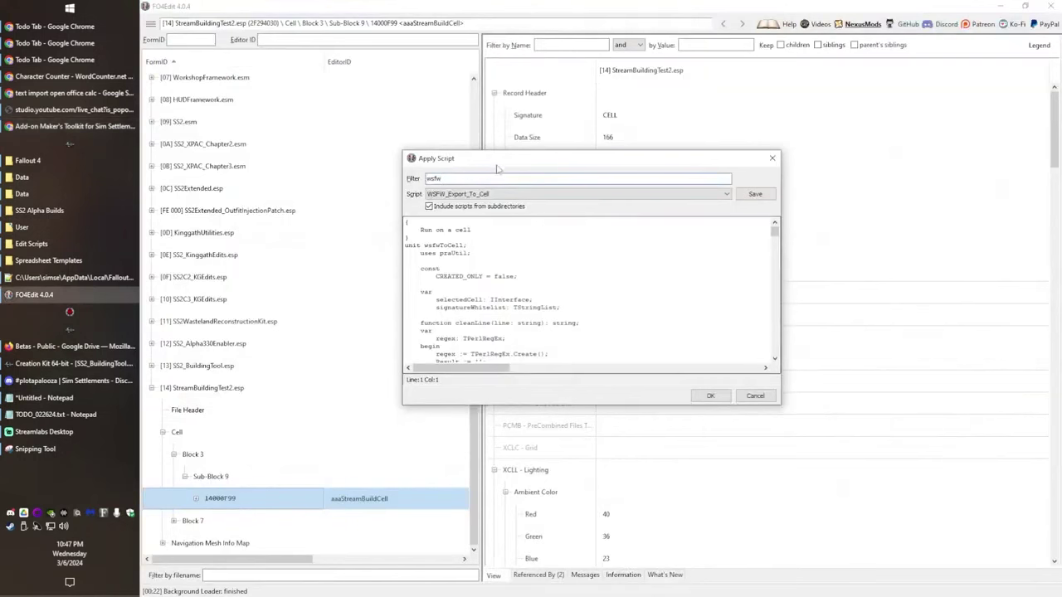
pyautogui.moveTo(500, 169); pyautogui.dragTo(499, 151)
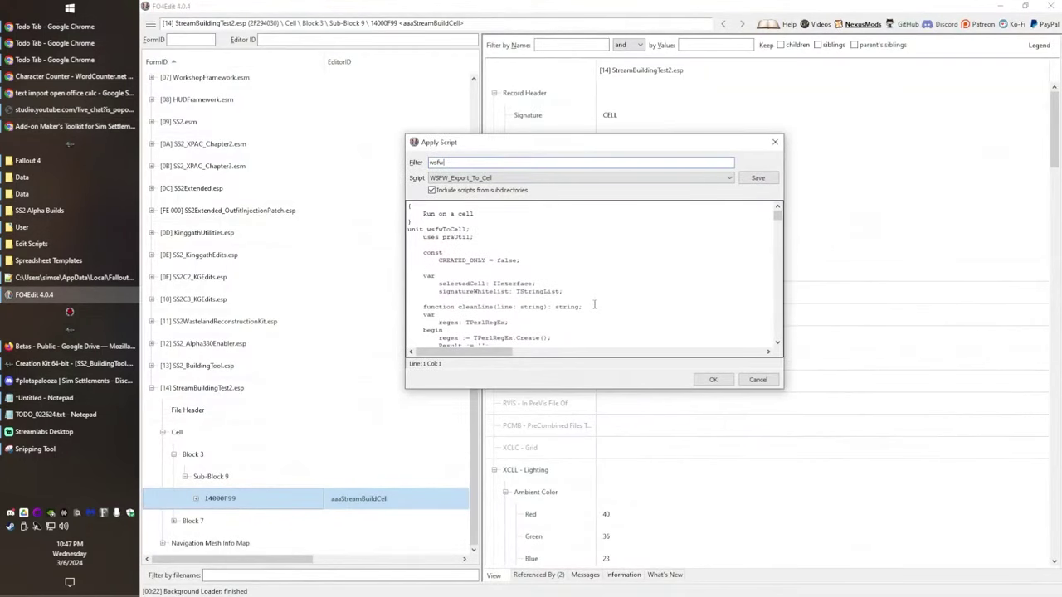
# - Run WSFW_Export_To_Cell and browse for the export log in Documents, My Games, Fallout4, Logs, Script, User
pyautogui.click(713, 380)
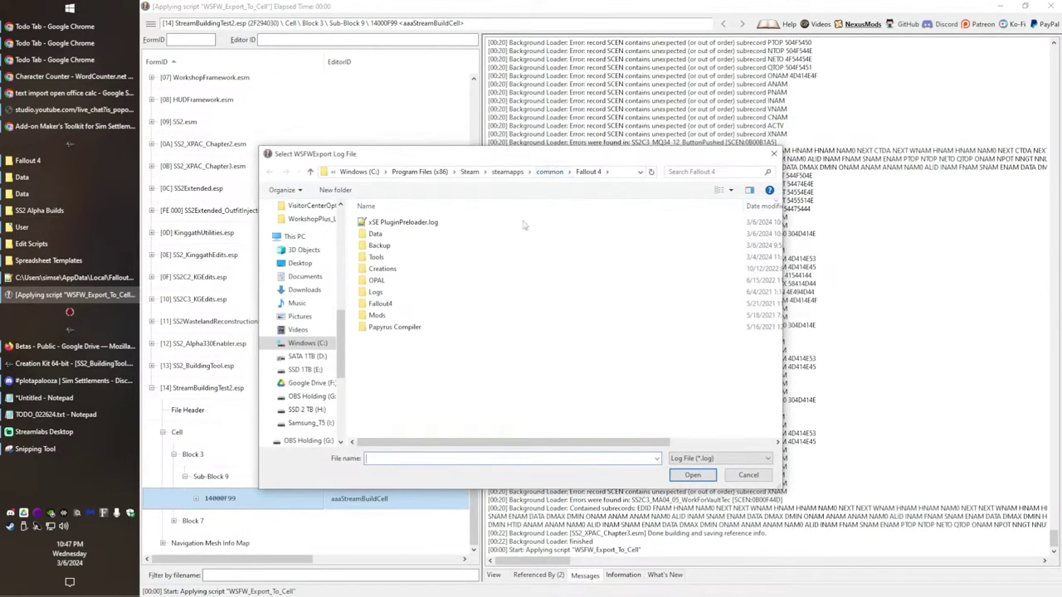
pyautogui.click(292, 277)
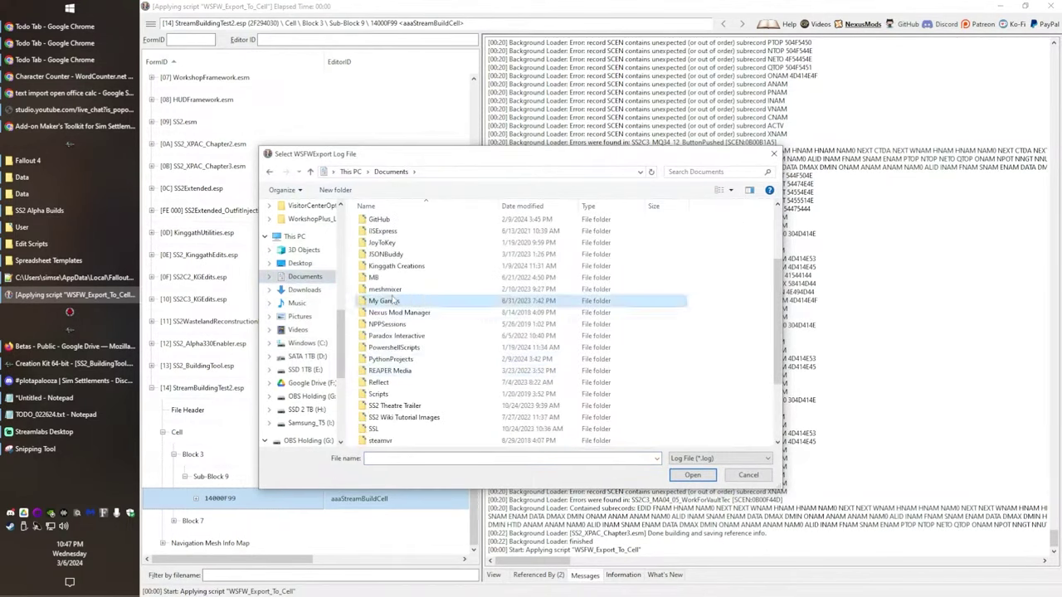
pyautogui.doubleClick(383, 301)
pyautogui.doubleClick(407, 269)
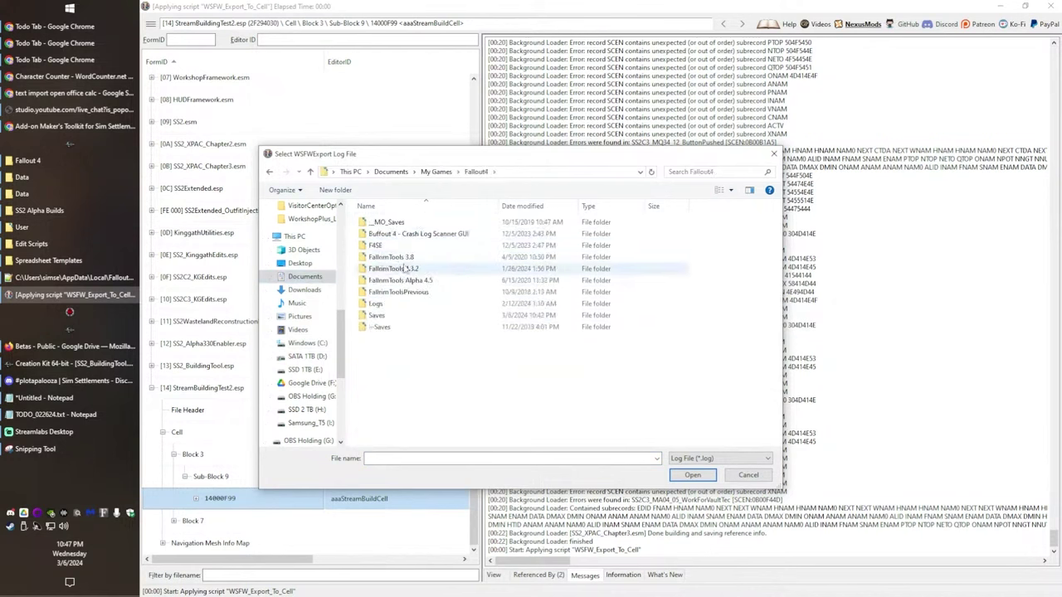
pyautogui.doubleClick(375, 303)
pyautogui.doubleClick(379, 233)
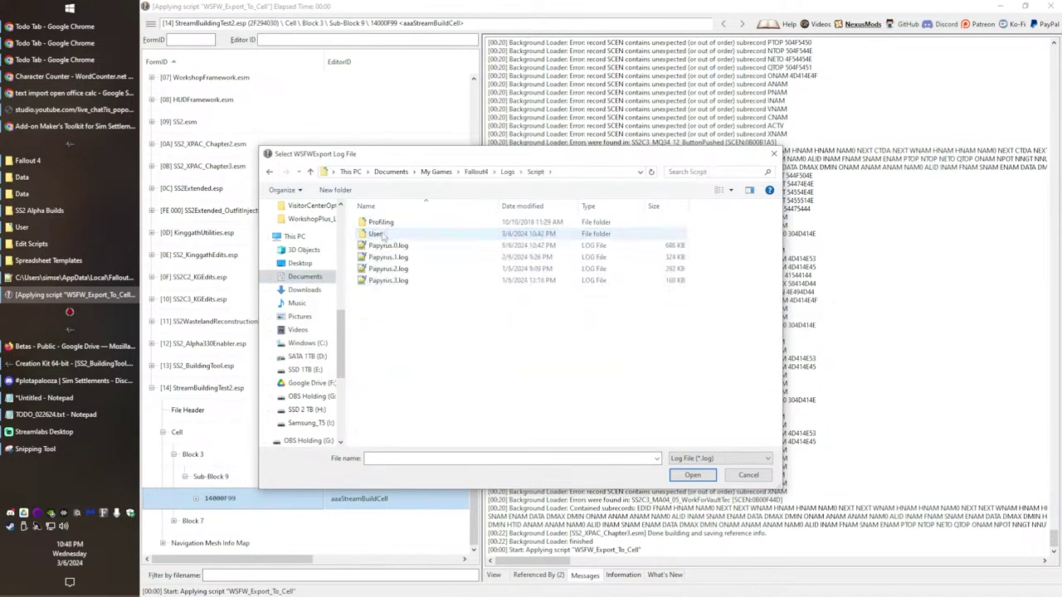
pyautogui.doubleClick(380, 234)
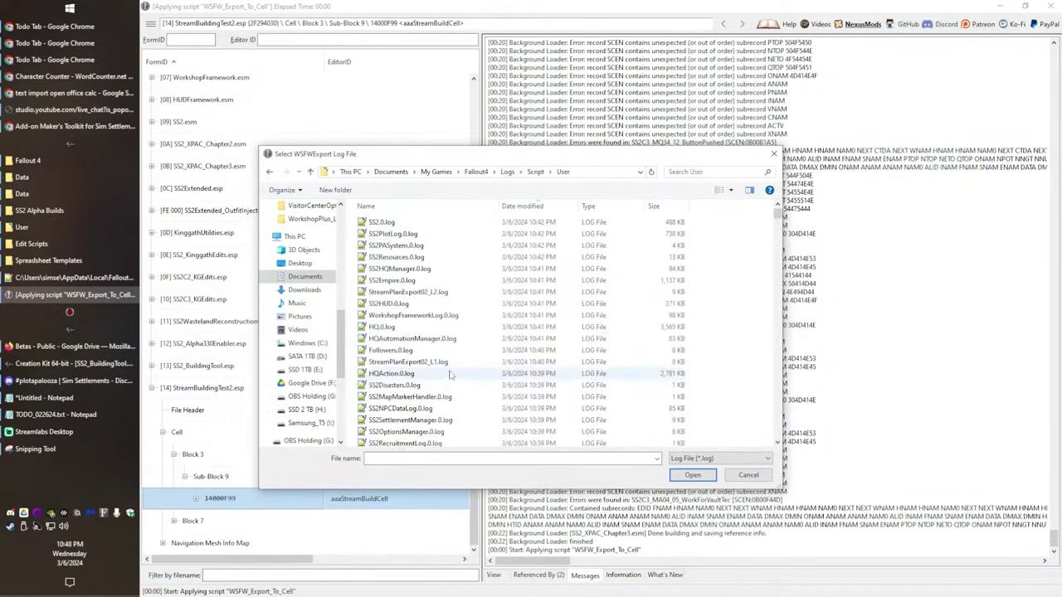
# - Sort the logs by name, open StreamPlanExport02_L1.log and import it to the layer ST_Level1
pyautogui.click(399, 245)
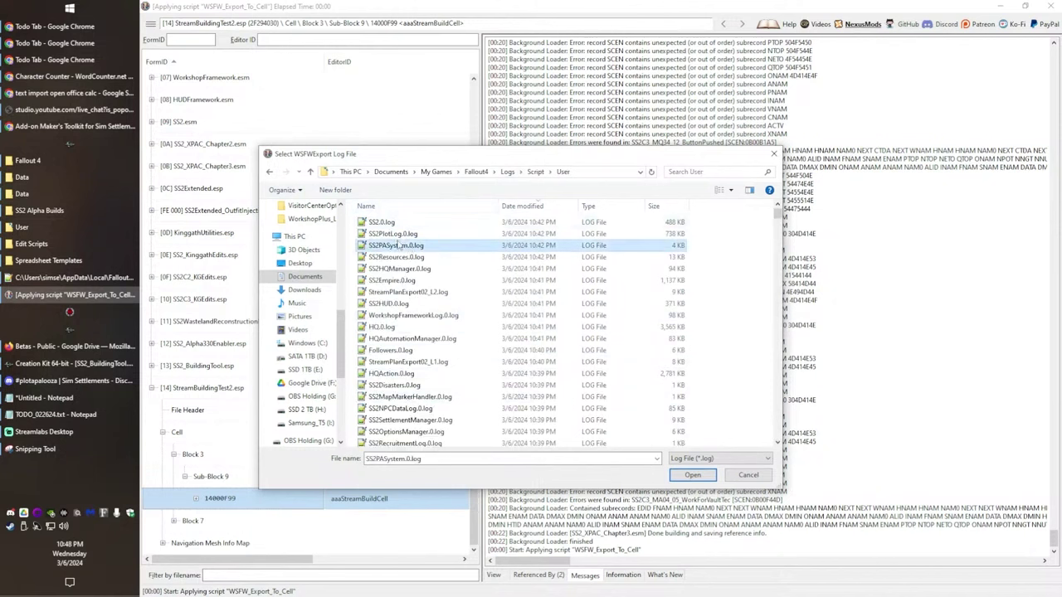
pyautogui.click(393, 206)
pyautogui.write('str')
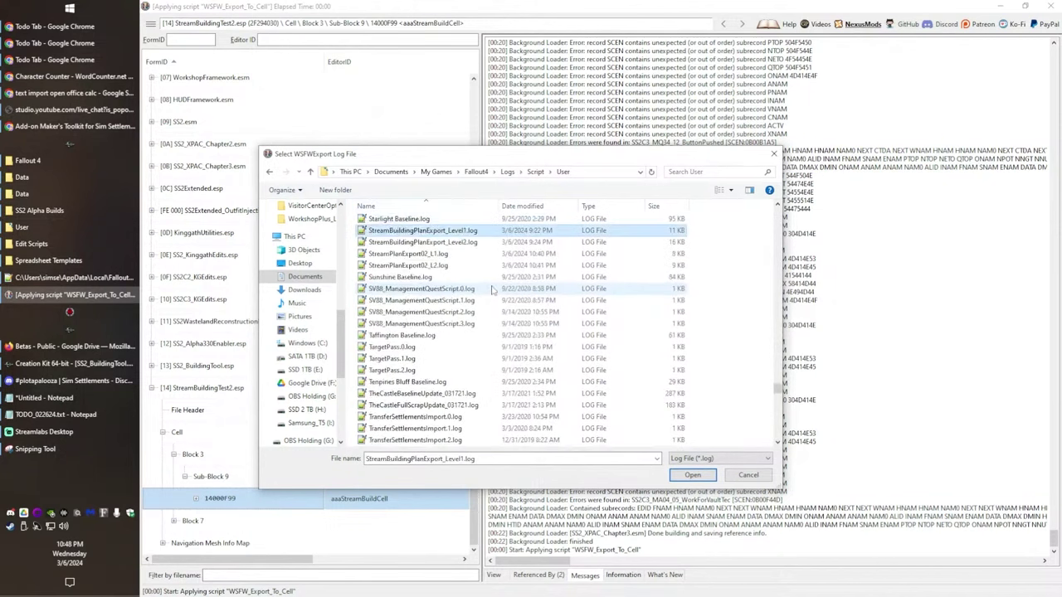
pyautogui.click(435, 264)
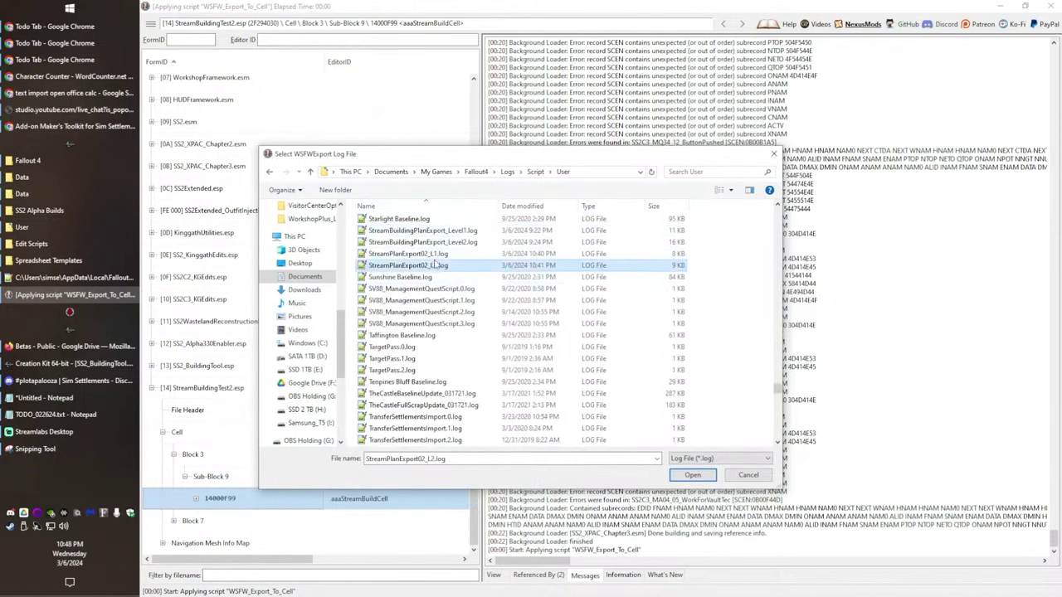
pyautogui.moveTo(455, 158); pyautogui.dragTo(400, 156)
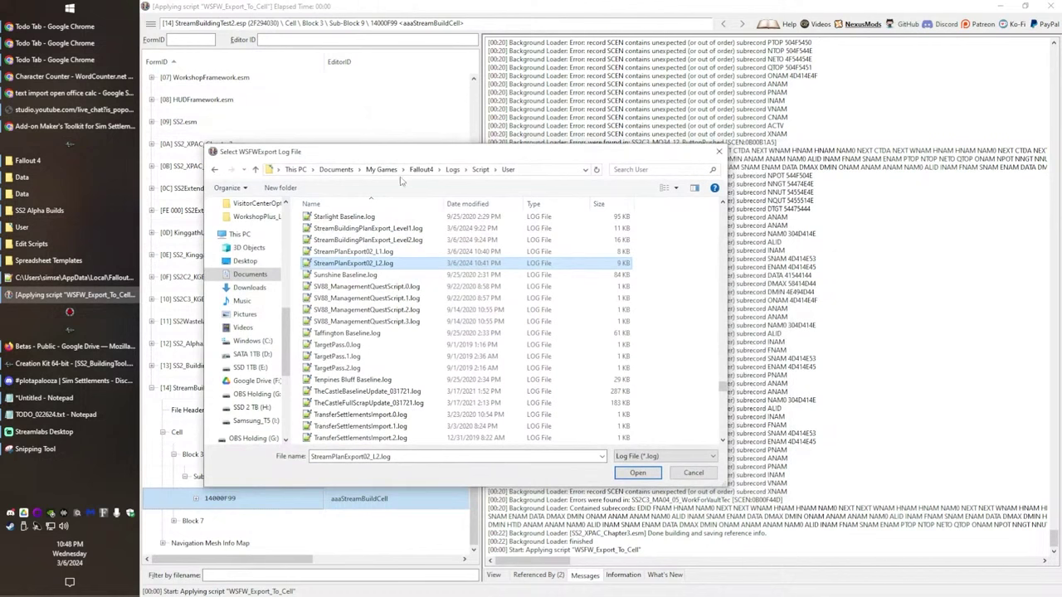
pyautogui.click(415, 228)
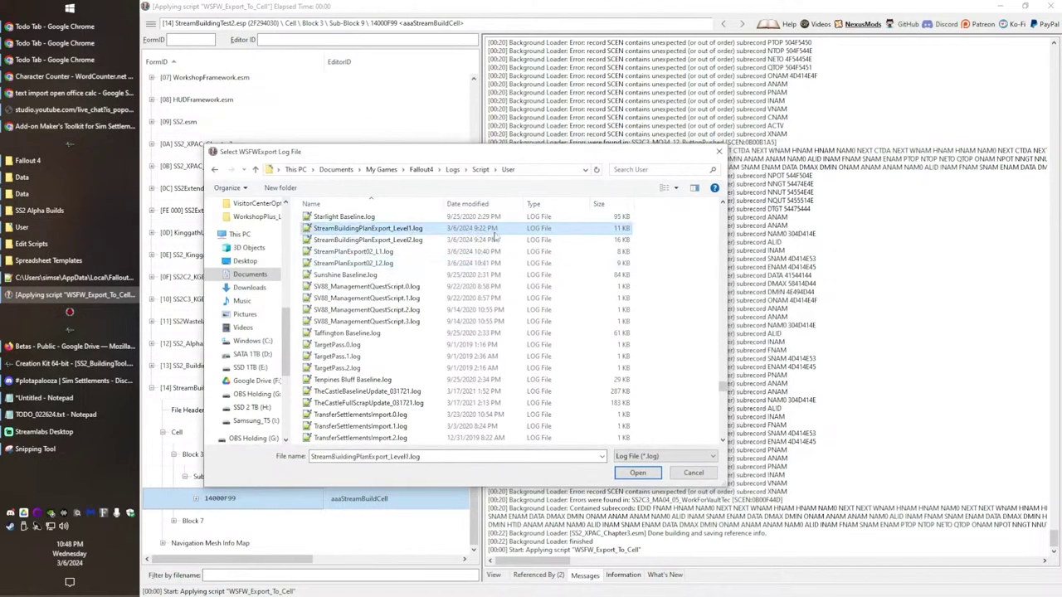
pyautogui.click(383, 252)
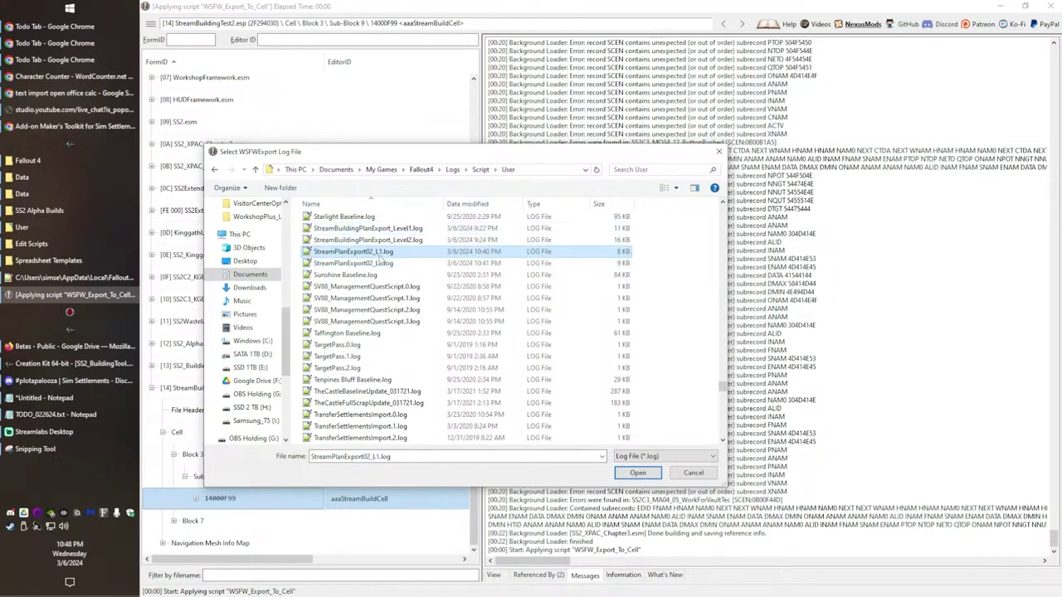
pyautogui.doubleClick(377, 251)
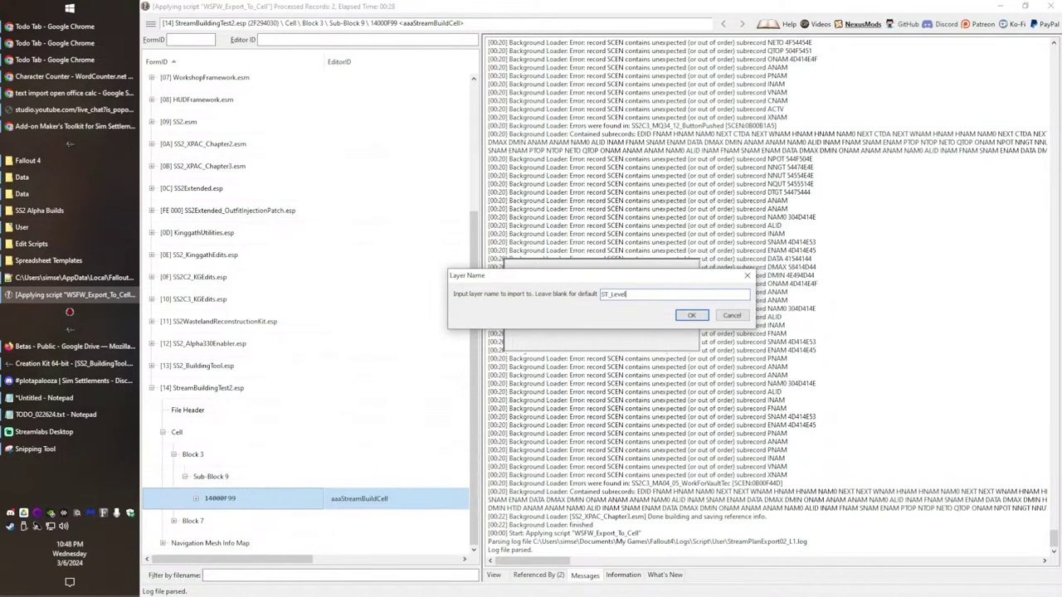
pyautogui.write('1')
pyautogui.press('Return')
# - Apply WSFW_Export_To_Cell to aaaStreamBuildCell again, importing StreamPlanExport02_L2.log to the layer ST_Level2
pyautogui.rightClick(384, 499)
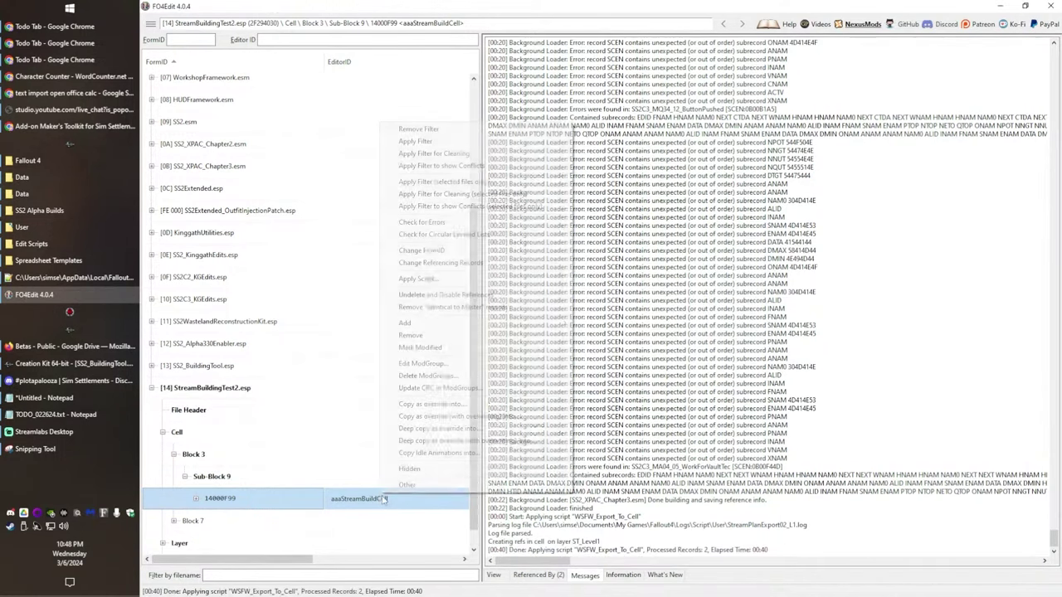
pyautogui.click(427, 280)
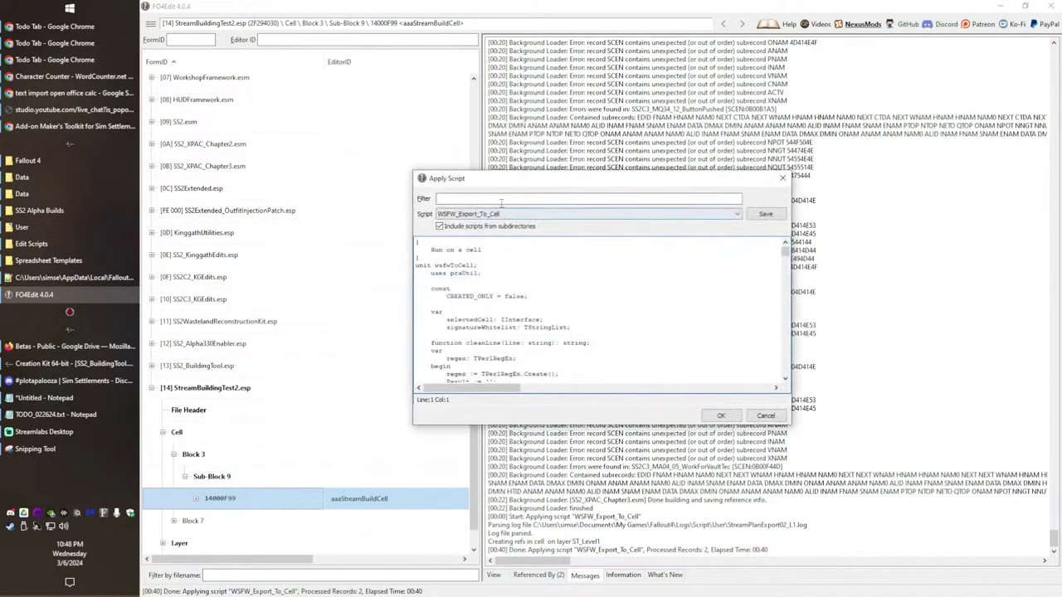
pyautogui.press('Return')
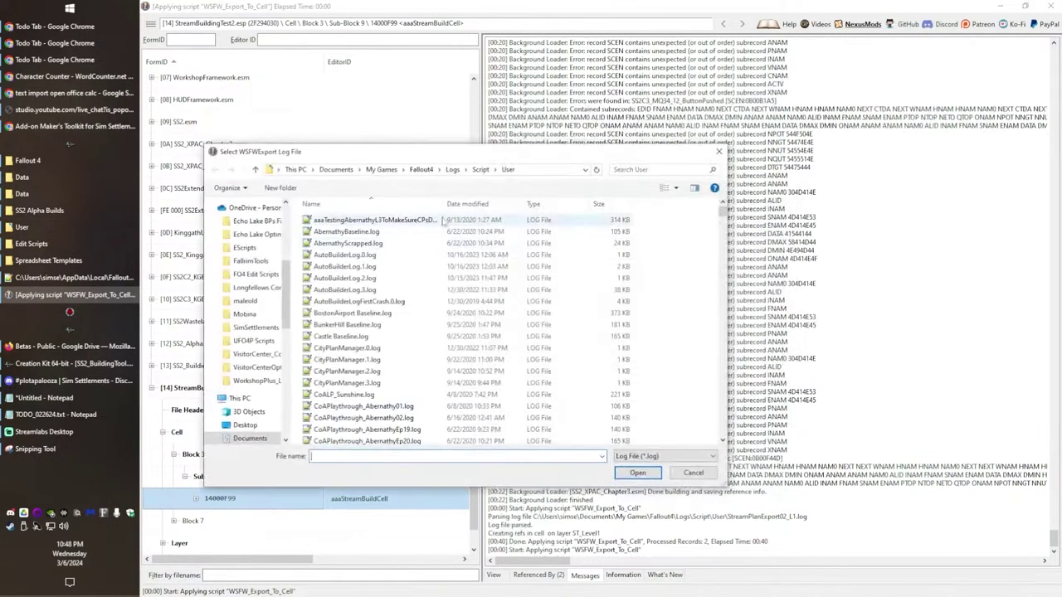
pyautogui.click(464, 204)
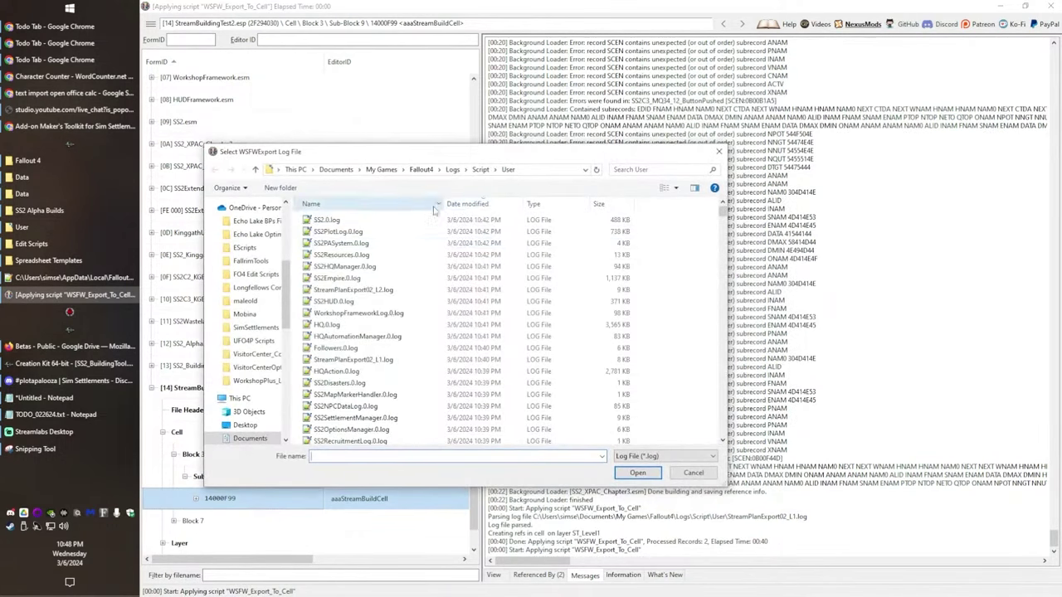
pyautogui.click(415, 289)
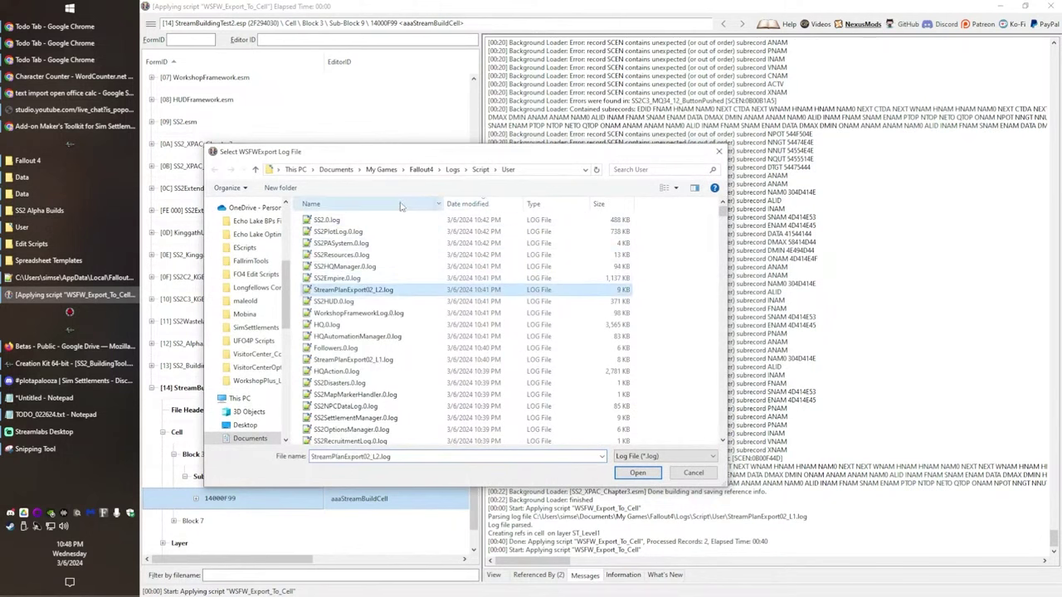
pyautogui.click(402, 206)
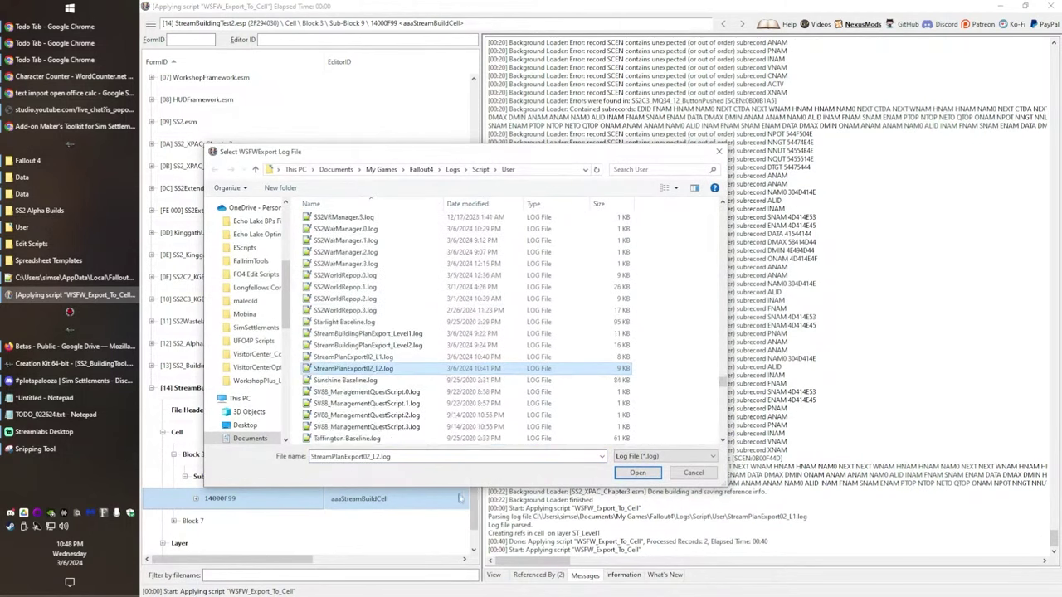
pyautogui.doubleClick(495, 369)
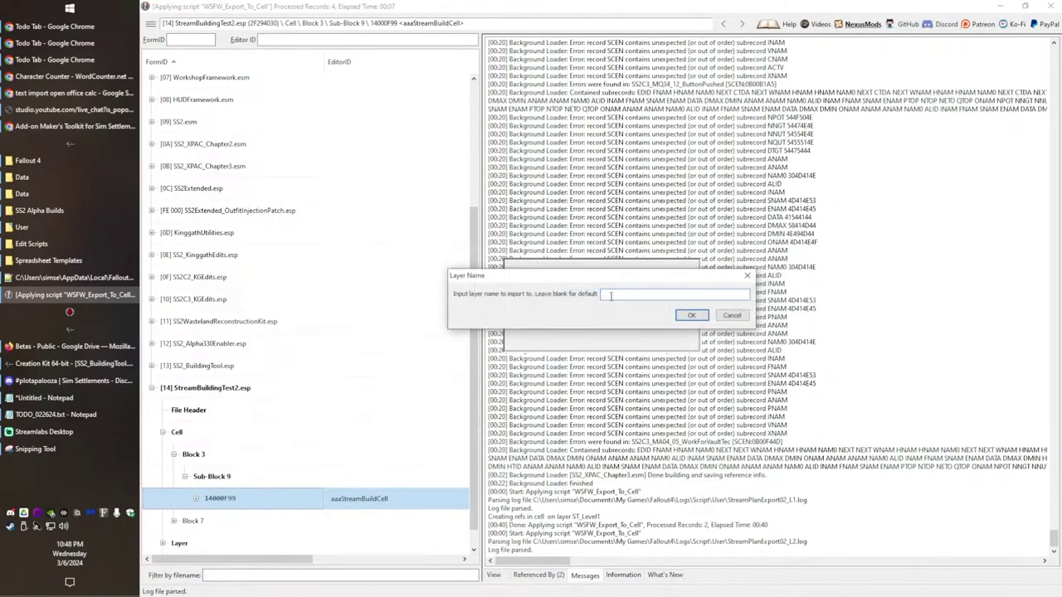
pyautogui.rightClick(675, 293)
pyautogui.click(610, 296)
pyautogui.press('Return')
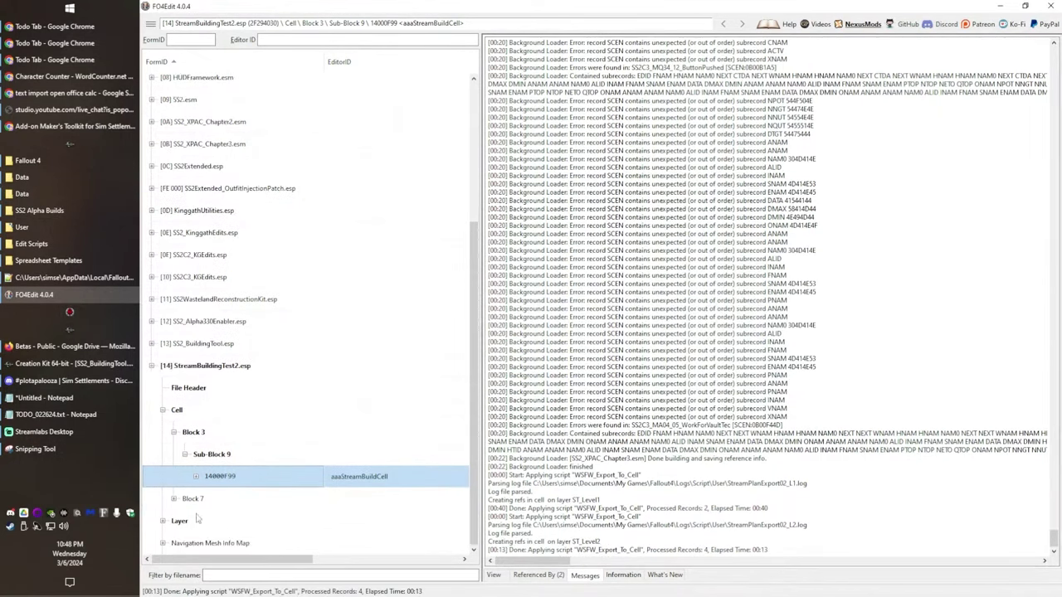
# - Examine the Layer records in StreamBuildingTest2.esp and the placed objects under aaaStreamBuildCell's Temporary group
pyautogui.click(163, 520)
pyautogui.click(161, 499)
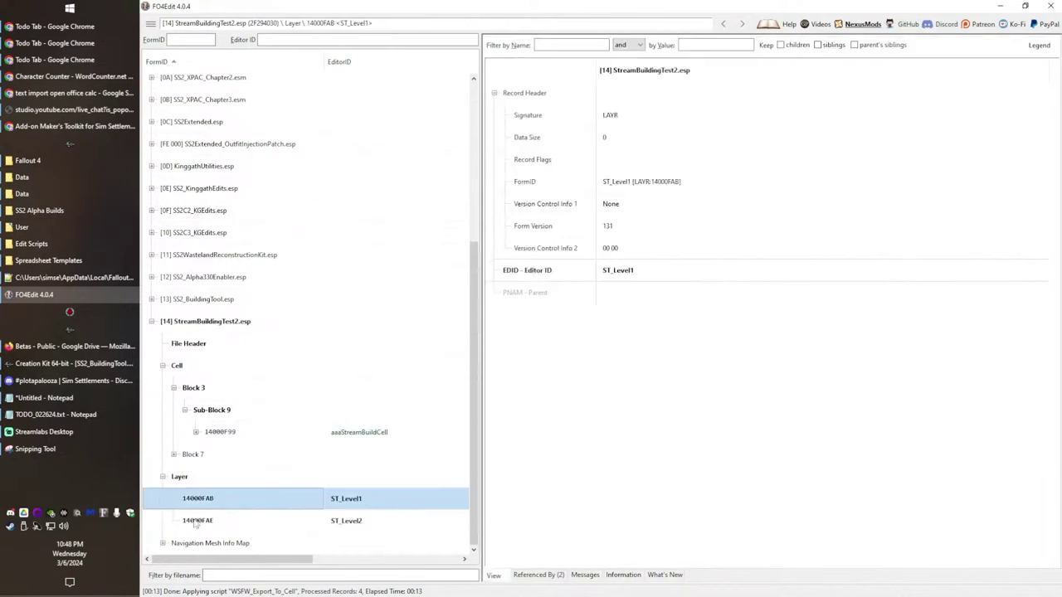
pyautogui.click(221, 520)
pyautogui.click(226, 498)
pyautogui.click(196, 431)
pyautogui.click(206, 453)
pyautogui.scroll(-2, 253, 394)
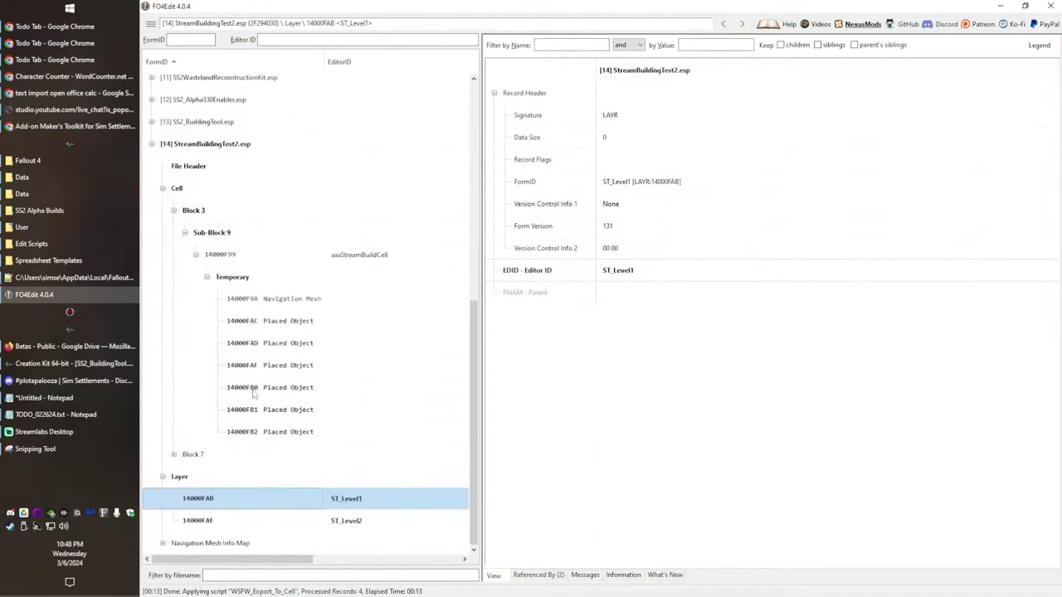
pyautogui.scroll(5, 348, 357)
pyautogui.scroll(-4, 383, 298)
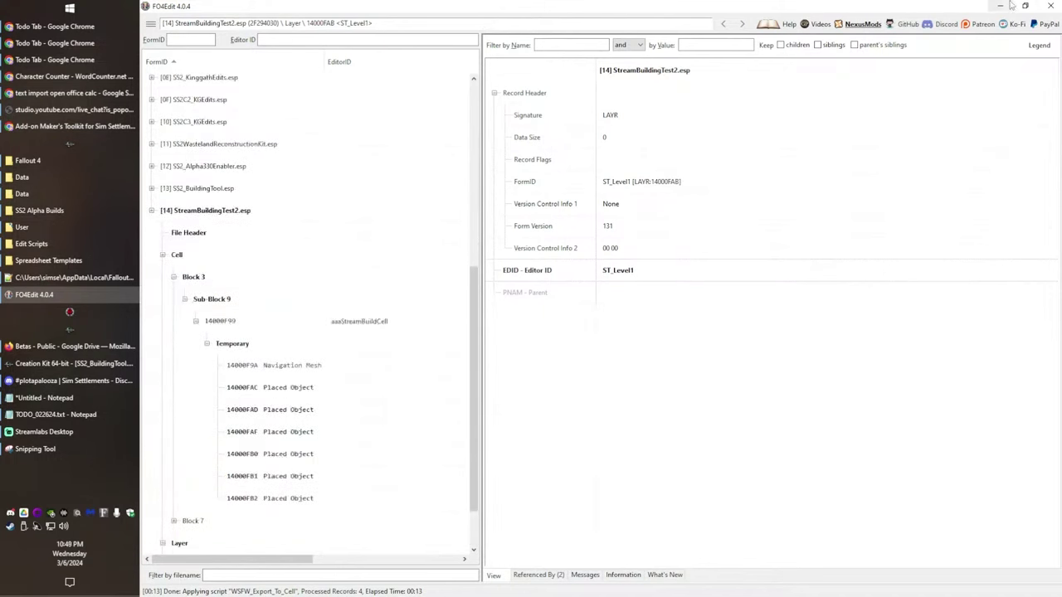
# - Close FO4Edit, saving the changes to StreamBuildingTest2.esp
pyautogui.click(1051, 6)
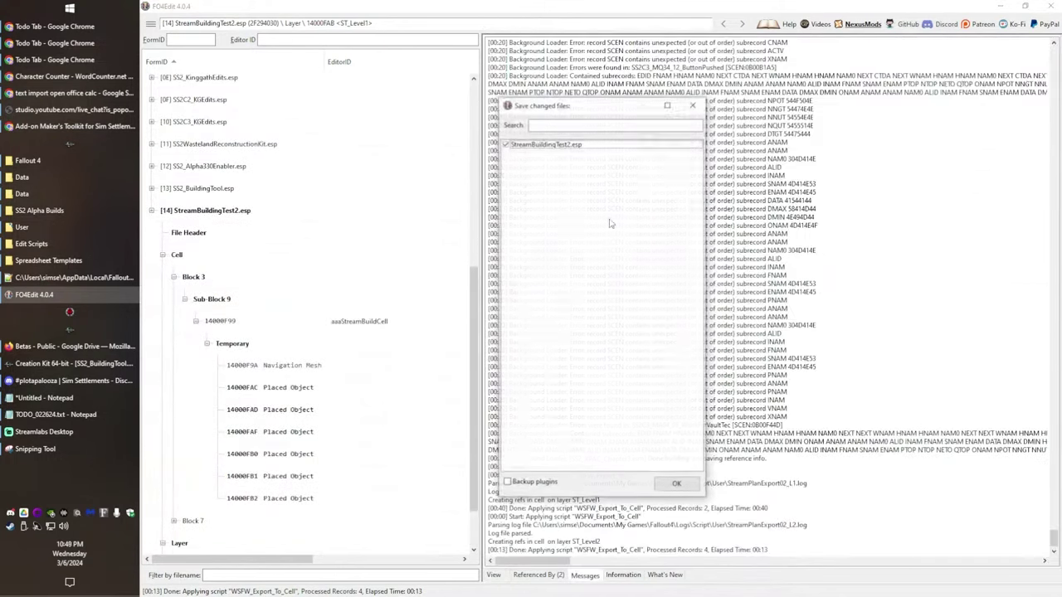
pyautogui.click(674, 484)
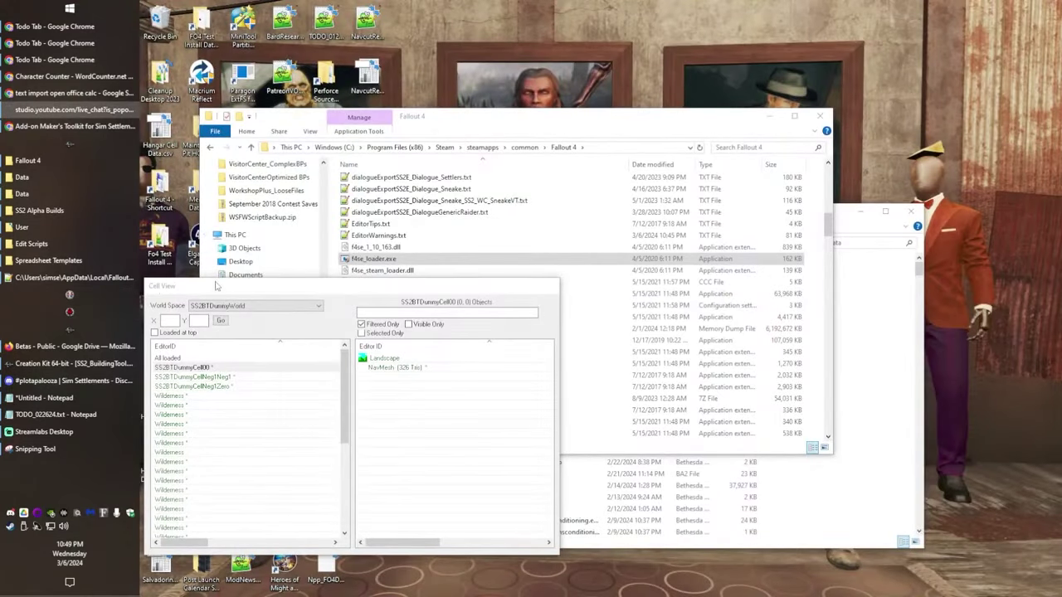
# - Switch to the Creation Kit and open a second, empty session of it
pyautogui.moveTo(239, 293); pyautogui.dragTo(267, 295)
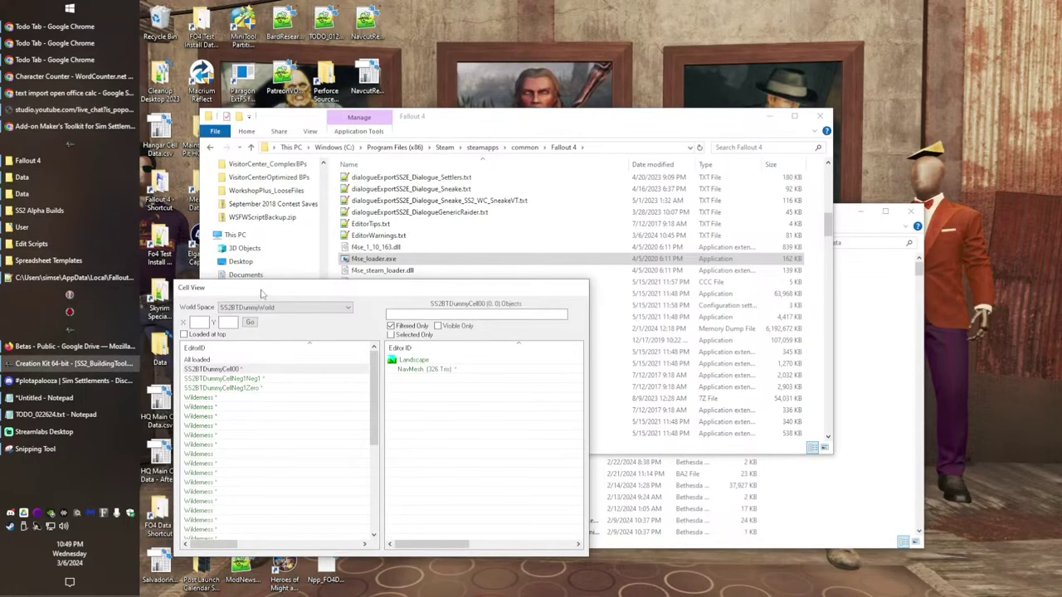
pyautogui.click(83, 363)
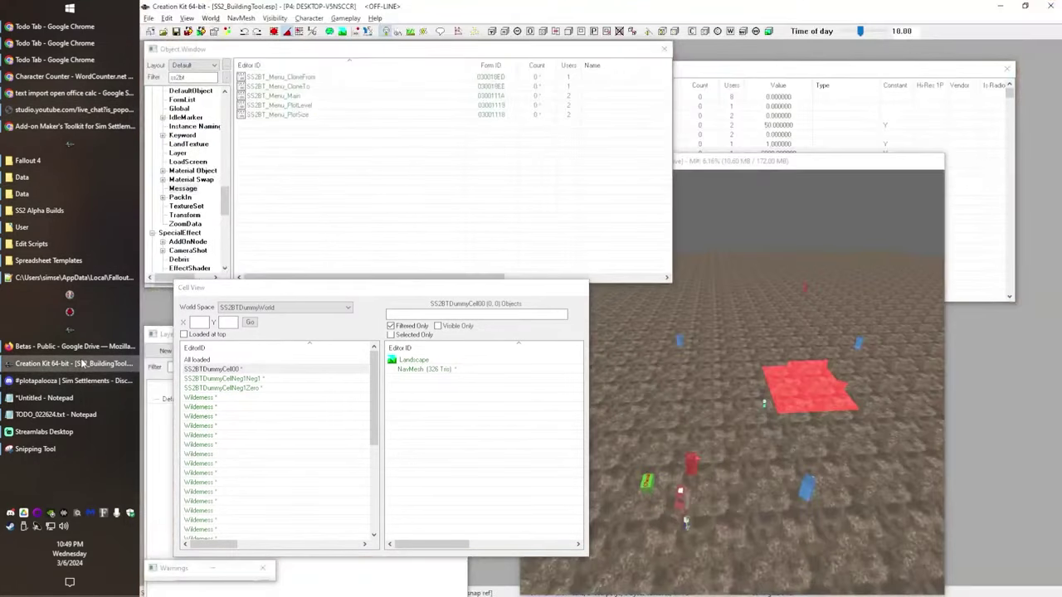
pyautogui.click(85, 361)
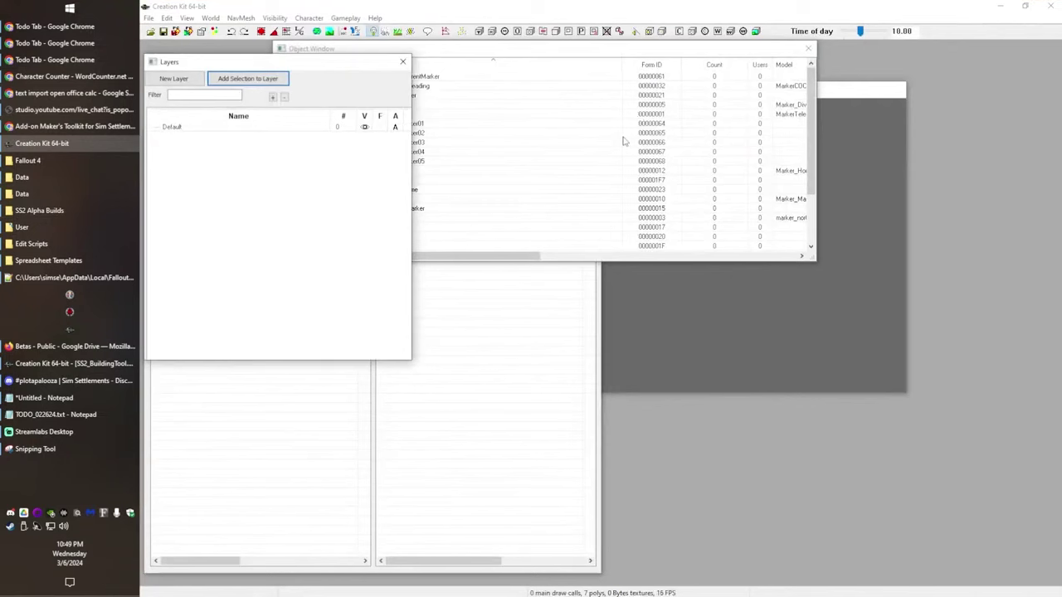
pyautogui.click(275, 4)
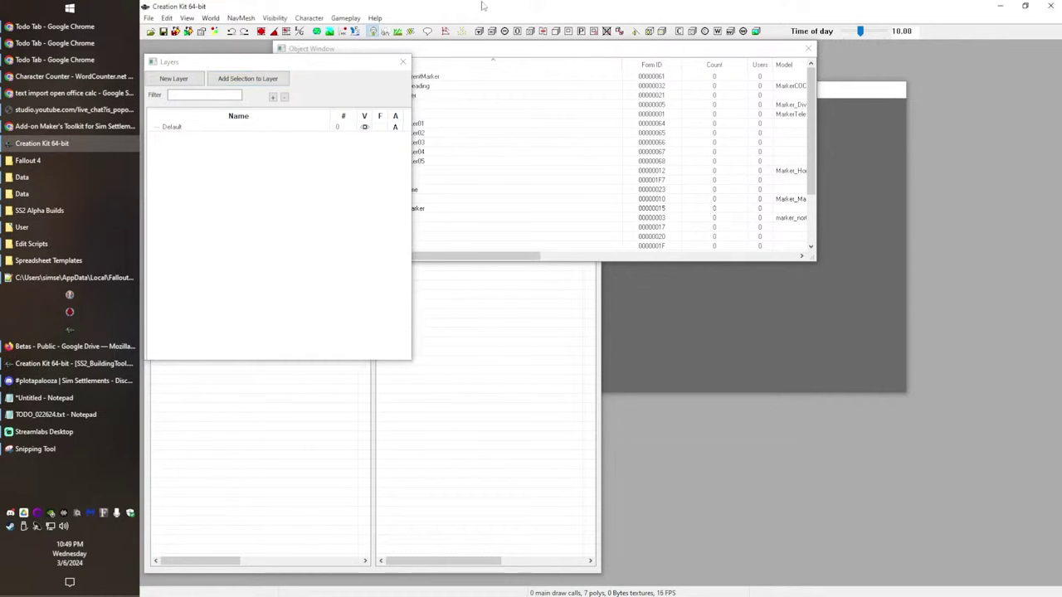
# - Open the plugin and master file list and set StreamBuildingTest2.esp as the active file
pyautogui.click(150, 32)
pyautogui.moveTo(573, 189)
pyautogui.mouseDown()
pyautogui.moveTo(573, 372)
pyautogui.moveTo(574, 189)
pyautogui.mouseUp()
pyautogui.scroll(-15, 498, 373)
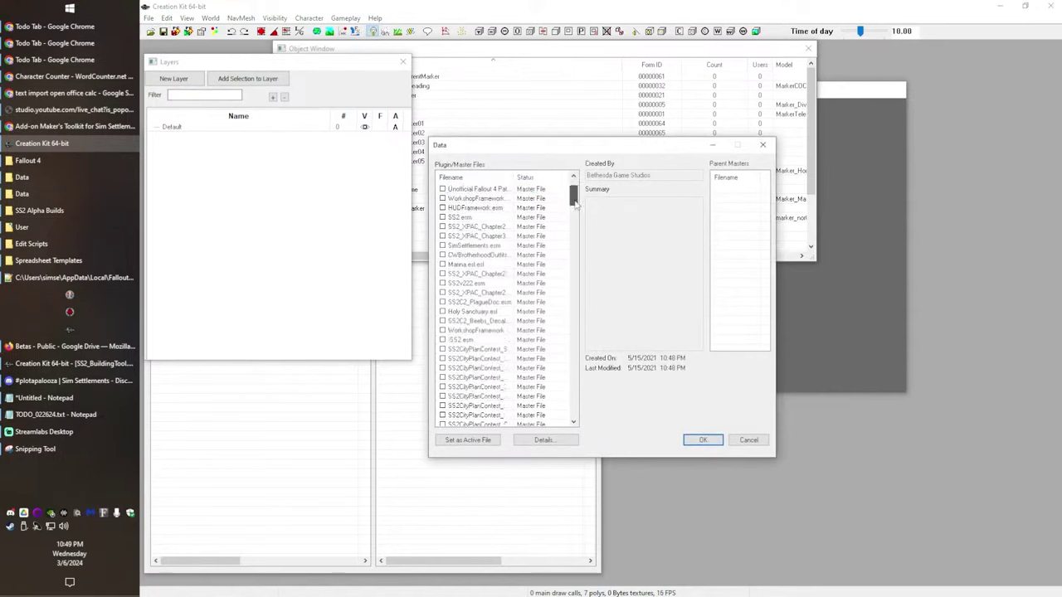
pyautogui.doubleClick(498, 415)
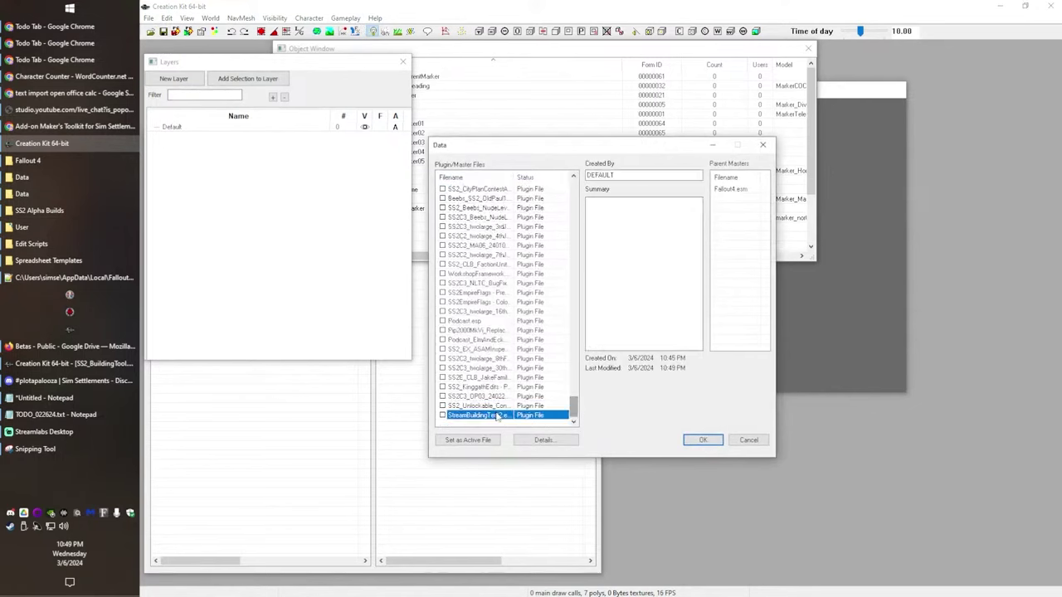
pyautogui.click(476, 439)
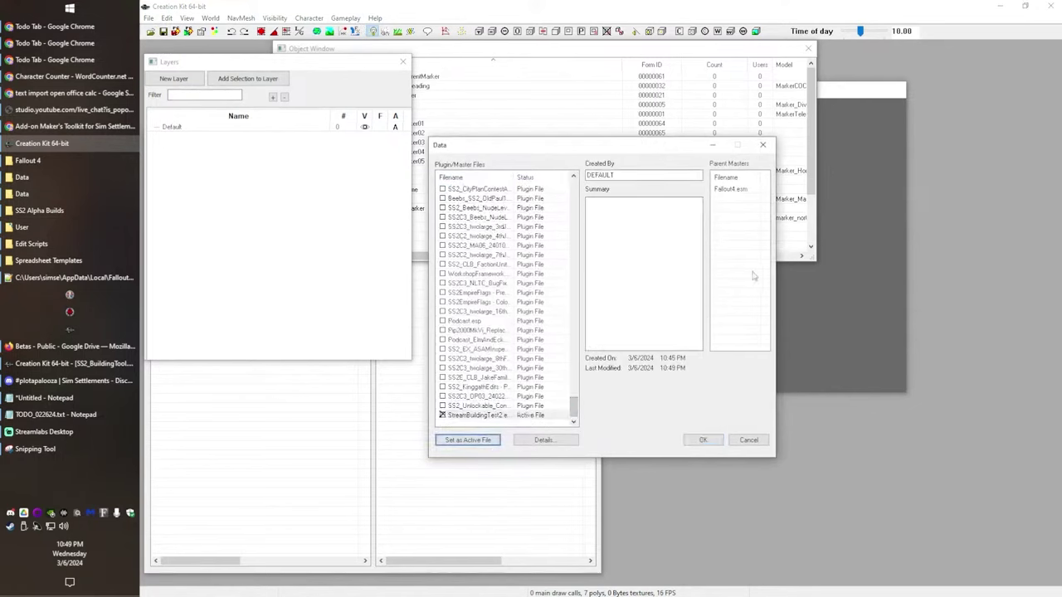
# - Widen the Filename column in the data list and tick SS2.esm for loading alongside StreamBuildingTest2.esp
pyautogui.moveTo(514, 177); pyautogui.dragTo(538, 189)
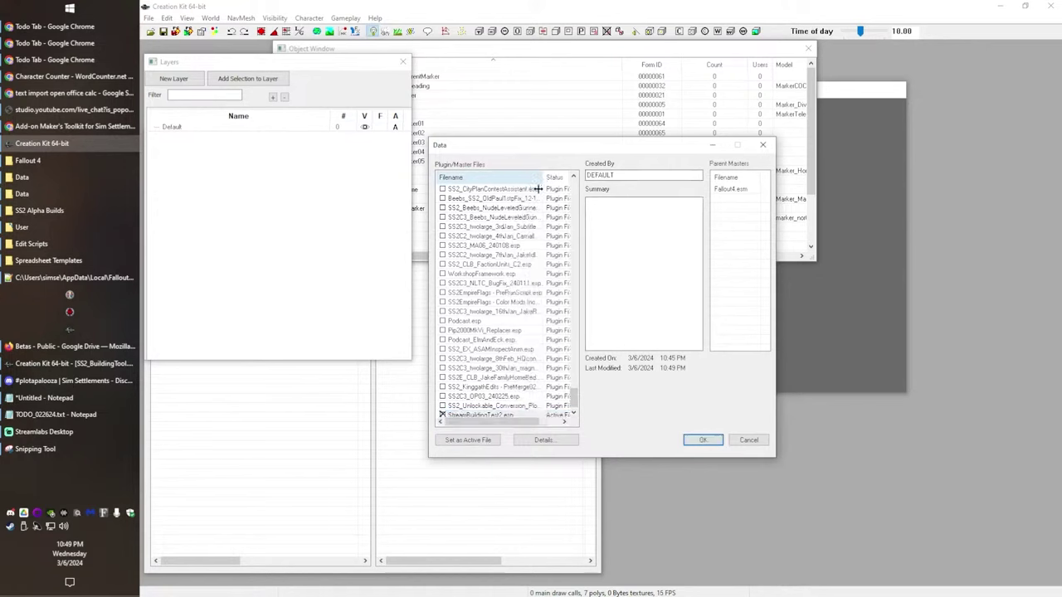
pyautogui.click(565, 414)
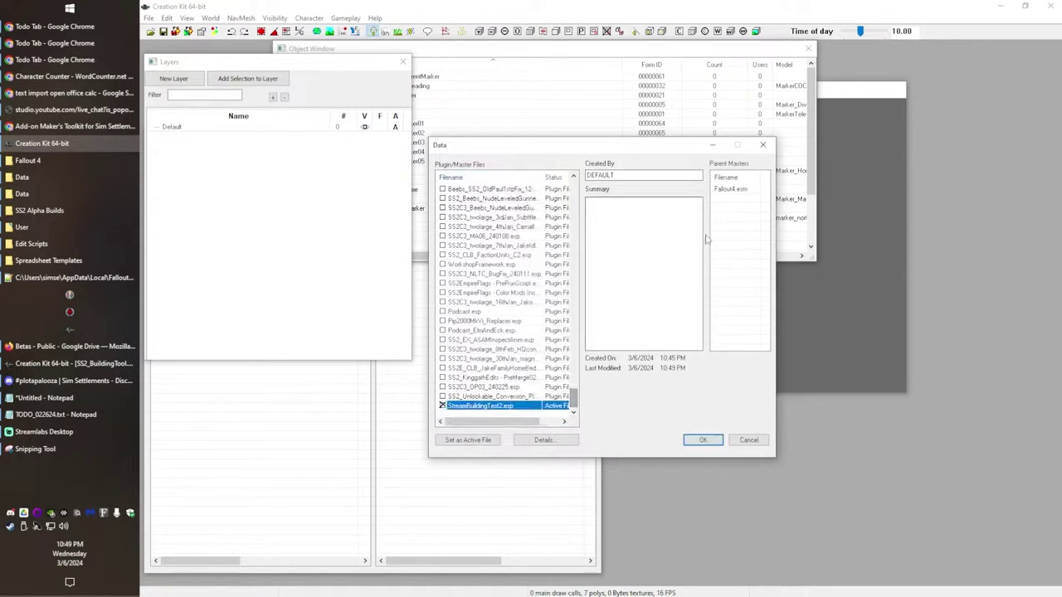
pyautogui.click(741, 224)
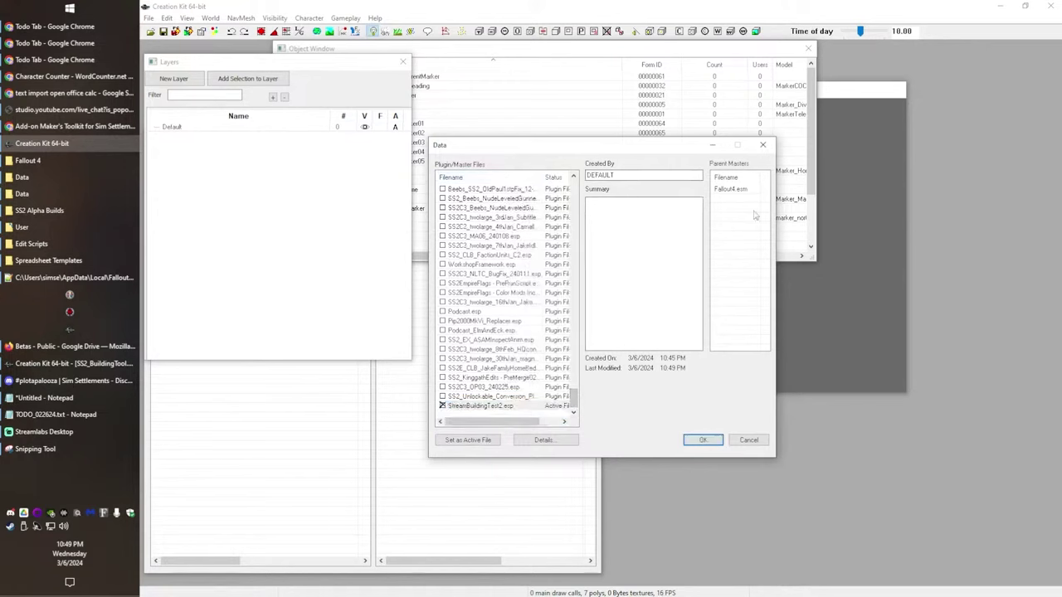
pyautogui.moveTo(573, 399); pyautogui.dragTo(576, 189)
pyautogui.doubleClick(470, 286)
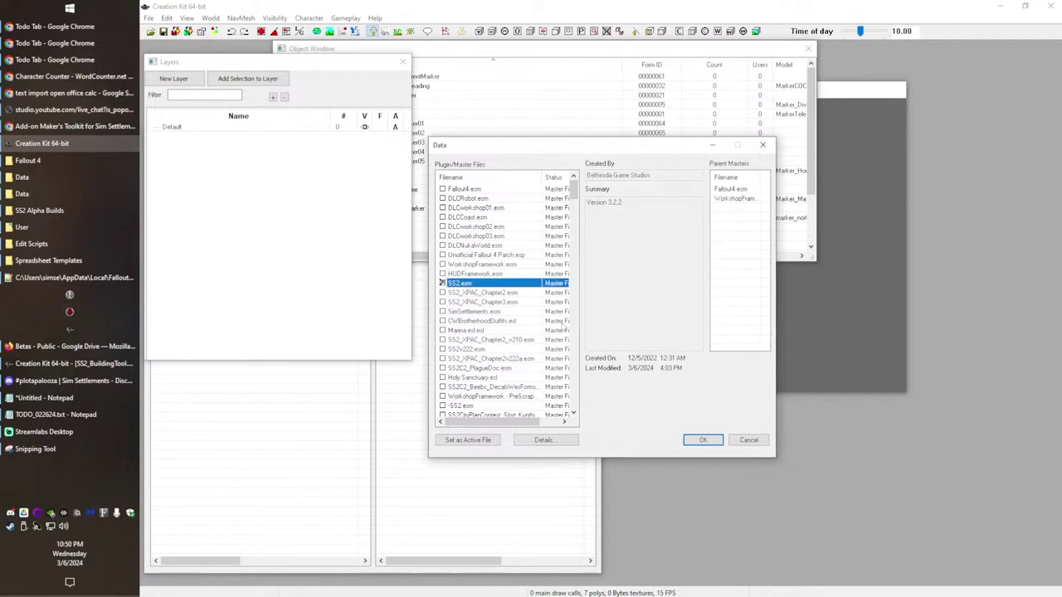
# - Compare the parent masters of StreamBuildingTest2.esp and SS2.esm in the data list, checking that both files are ticked
pyautogui.moveTo(578, 192); pyautogui.dragTo(590, 411)
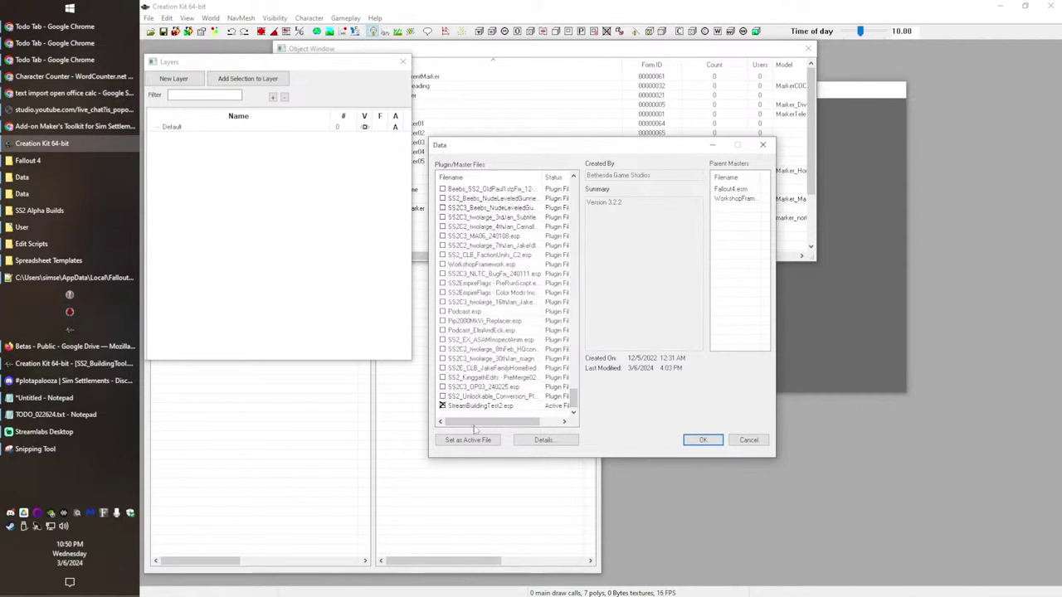
pyautogui.click(554, 408)
pyautogui.scroll(10, 605, 206)
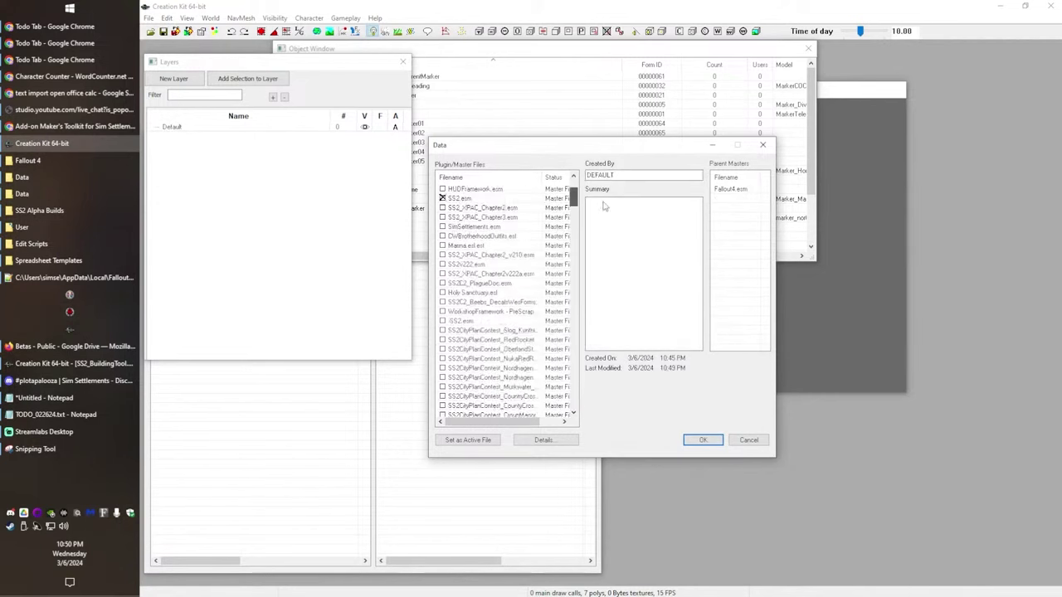
pyautogui.click(470, 284)
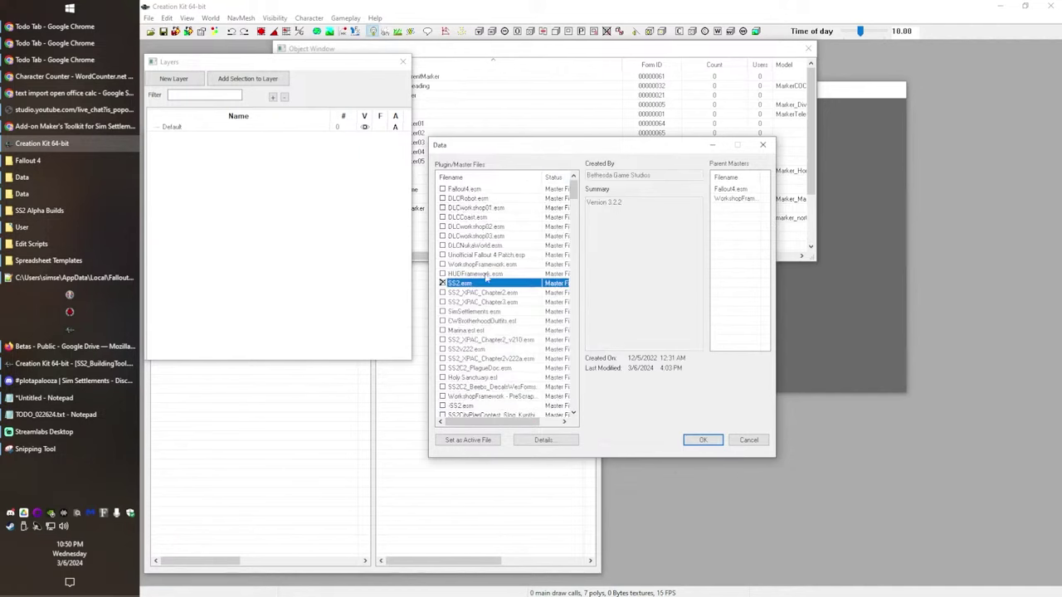
pyautogui.moveTo(579, 200); pyautogui.dragTo(610, 411)
pyautogui.click(506, 406)
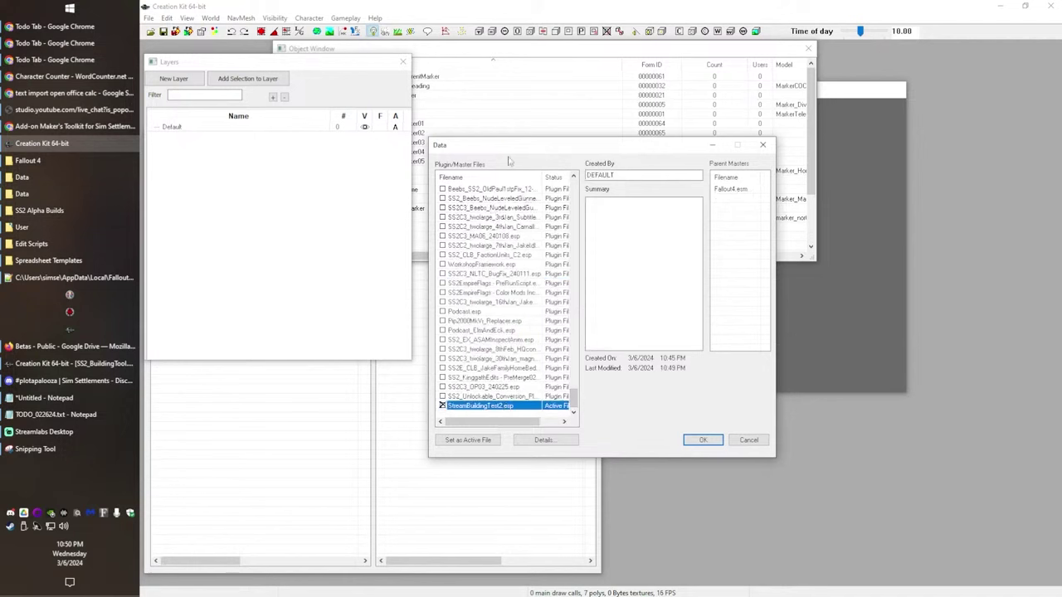
pyautogui.scroll(15, 572, 299)
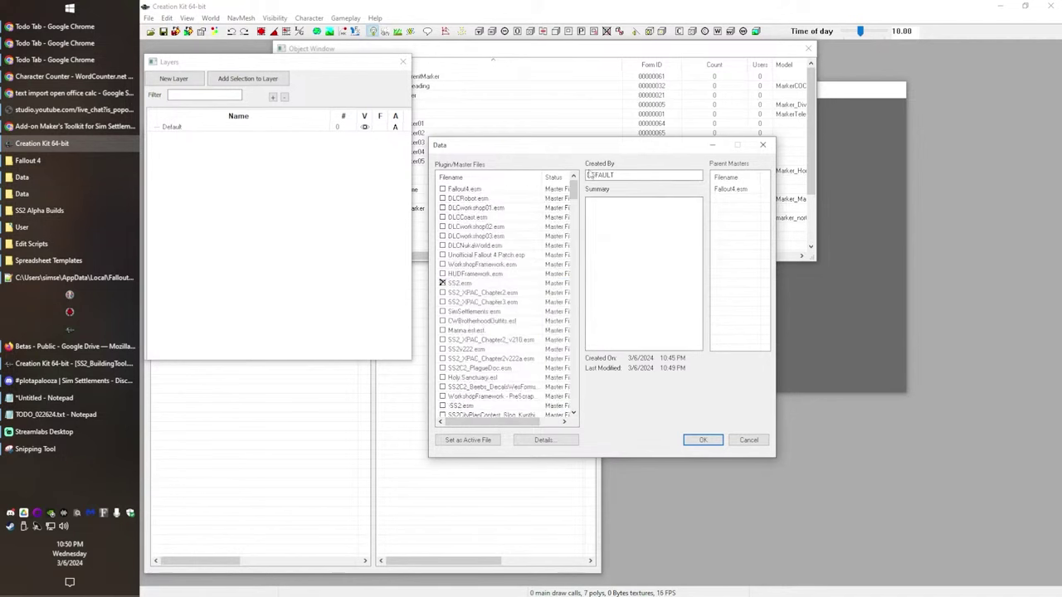
pyautogui.moveTo(574, 189); pyautogui.dragTo(598, 409)
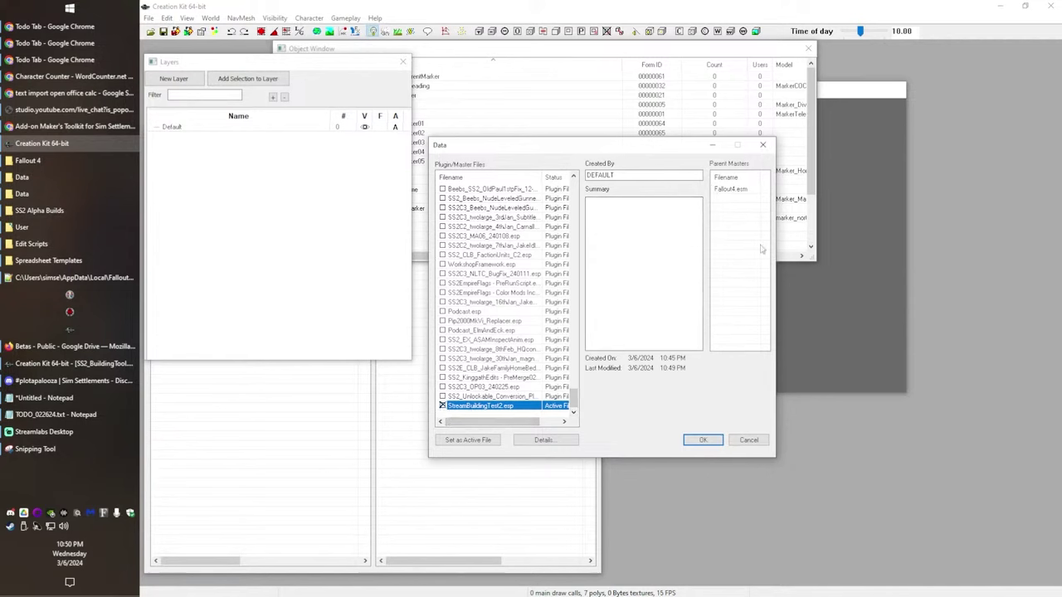
pyautogui.click(696, 441)
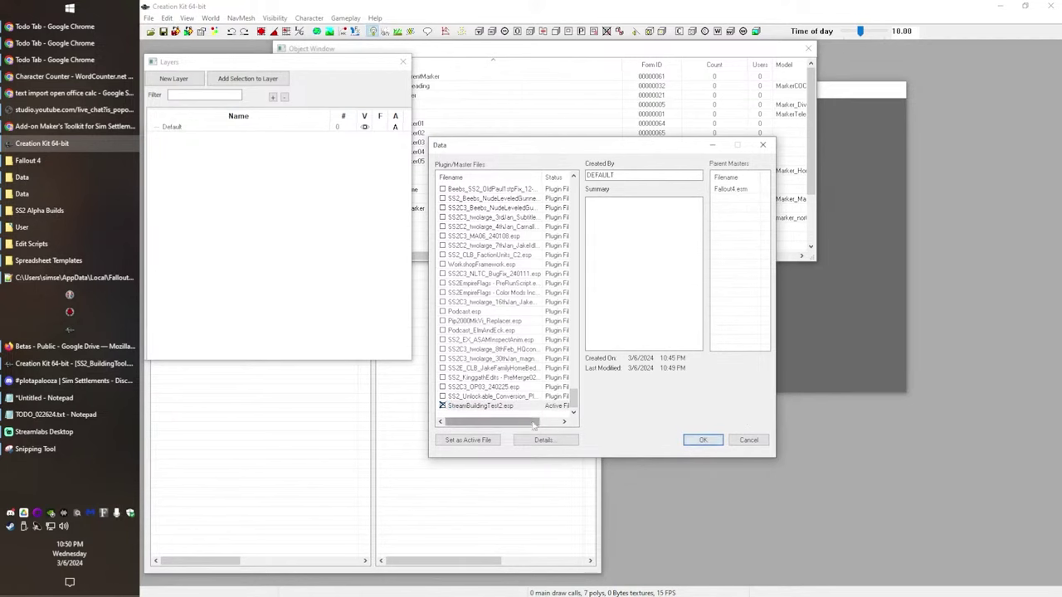
pyautogui.moveTo(489, 421)
pyautogui.mouseDown()
pyautogui.moveTo(510, 423)
pyautogui.moveTo(481, 432)
pyautogui.mouseUp()
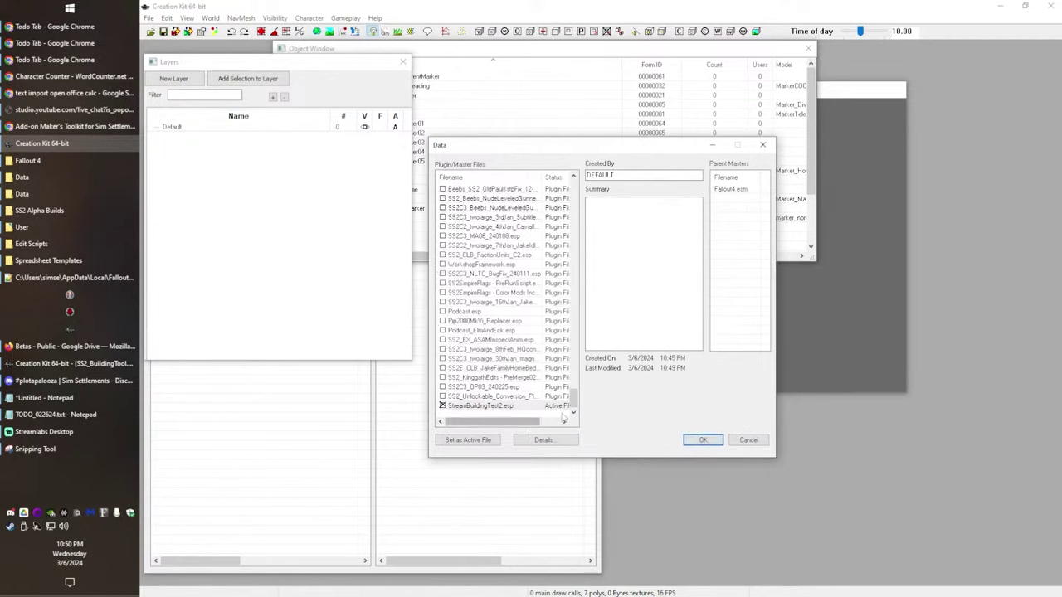
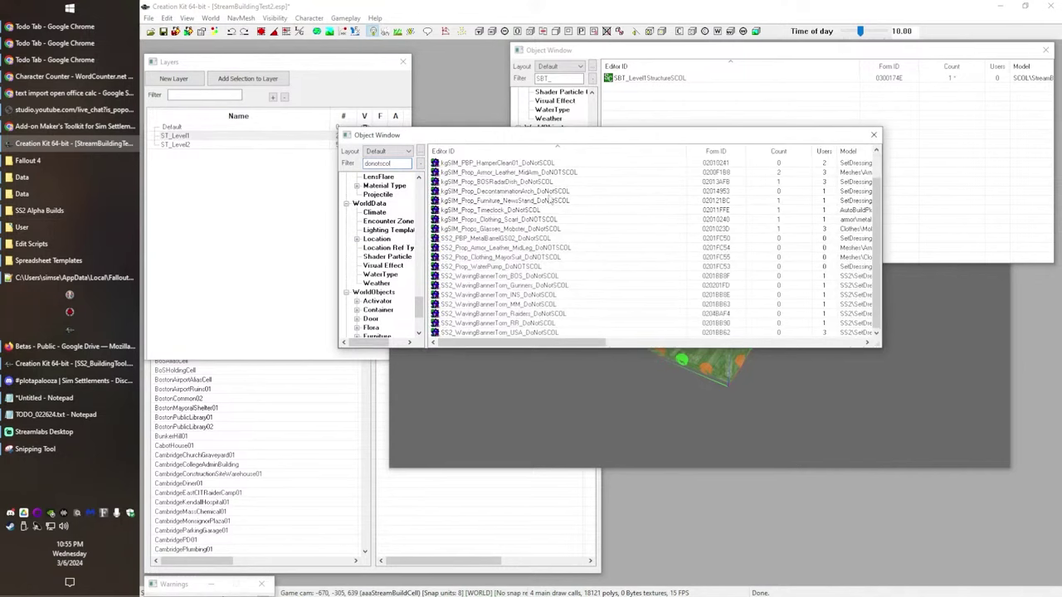
# - Examine the objects filtered by "donotscol", the aaaStreamBuildCell references and the SBT_Level1StructureSCOL entry
pyautogui.moveTo(572, 138); pyautogui.dragTo(590, 54)
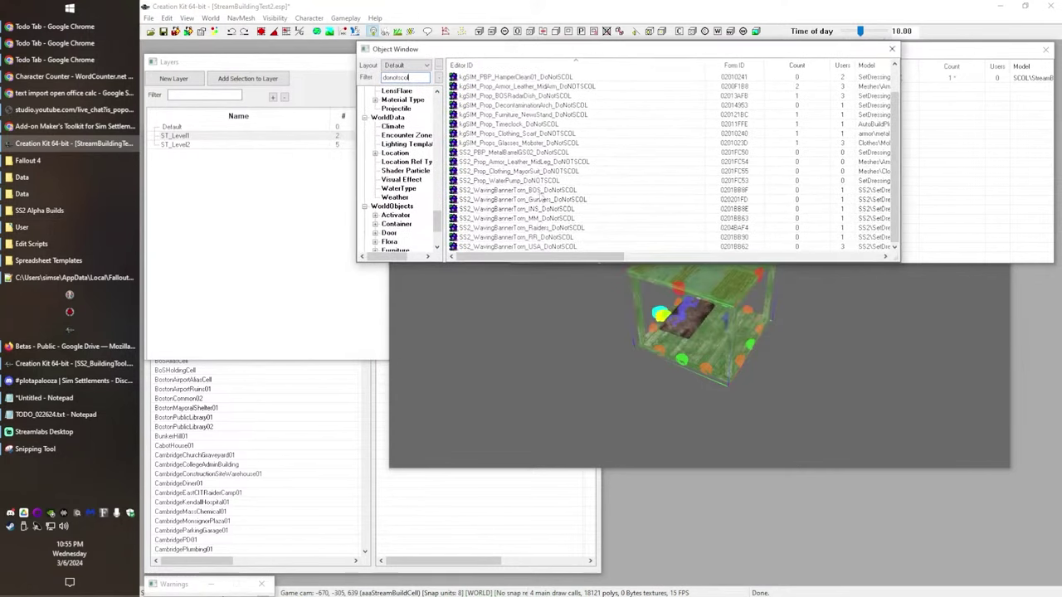
pyautogui.scroll(1, 540, 200)
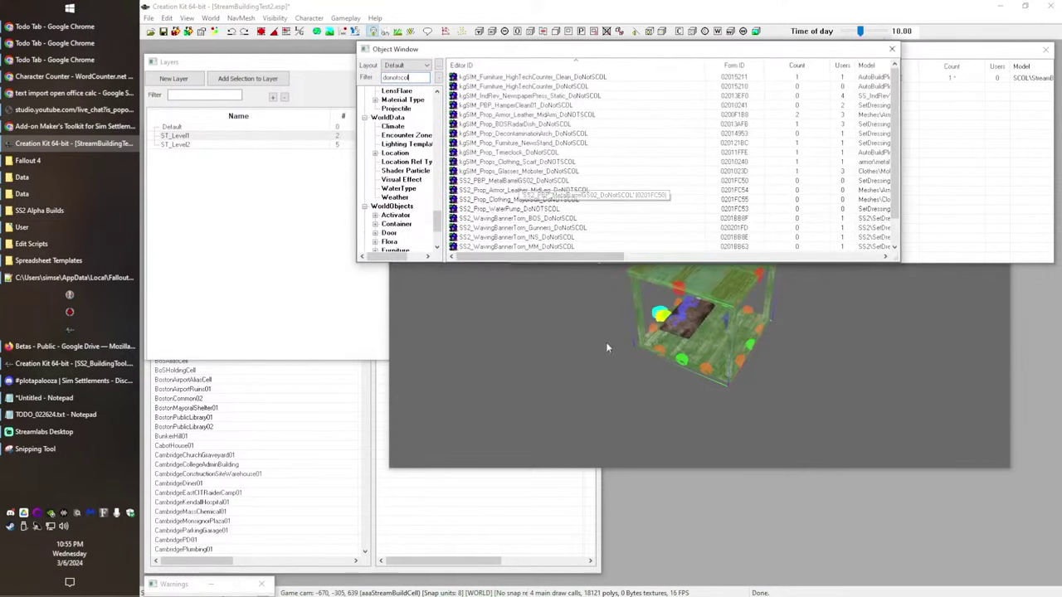
pyautogui.click(605, 461)
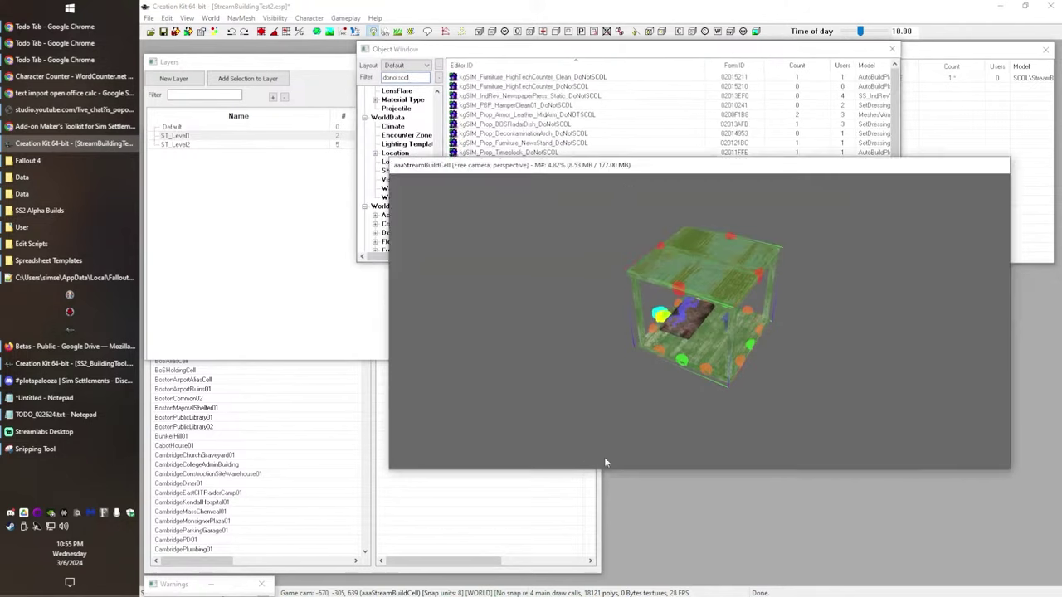
pyautogui.click(425, 570)
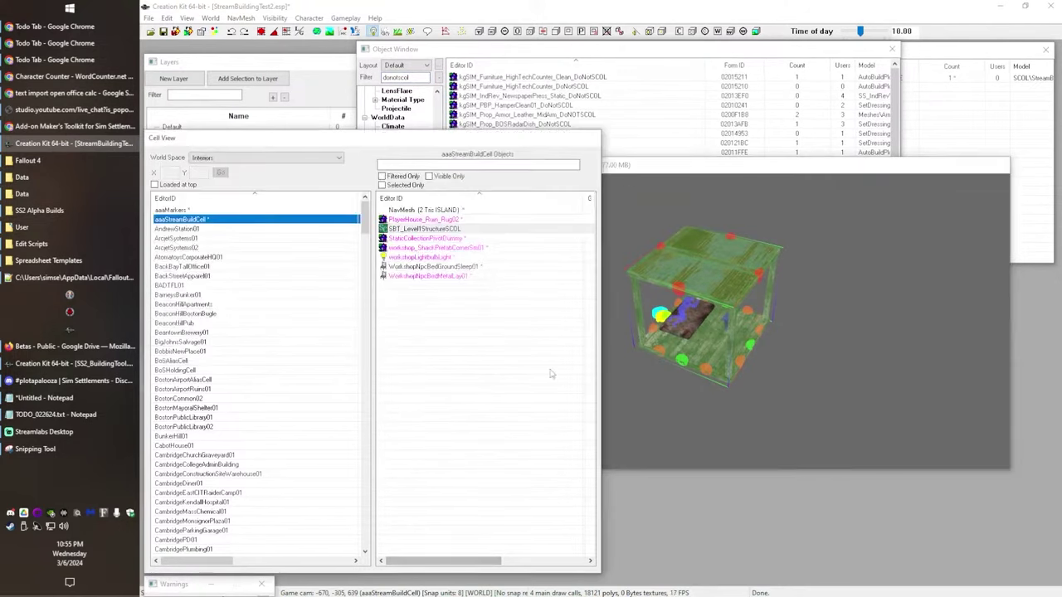
pyautogui.click(560, 49)
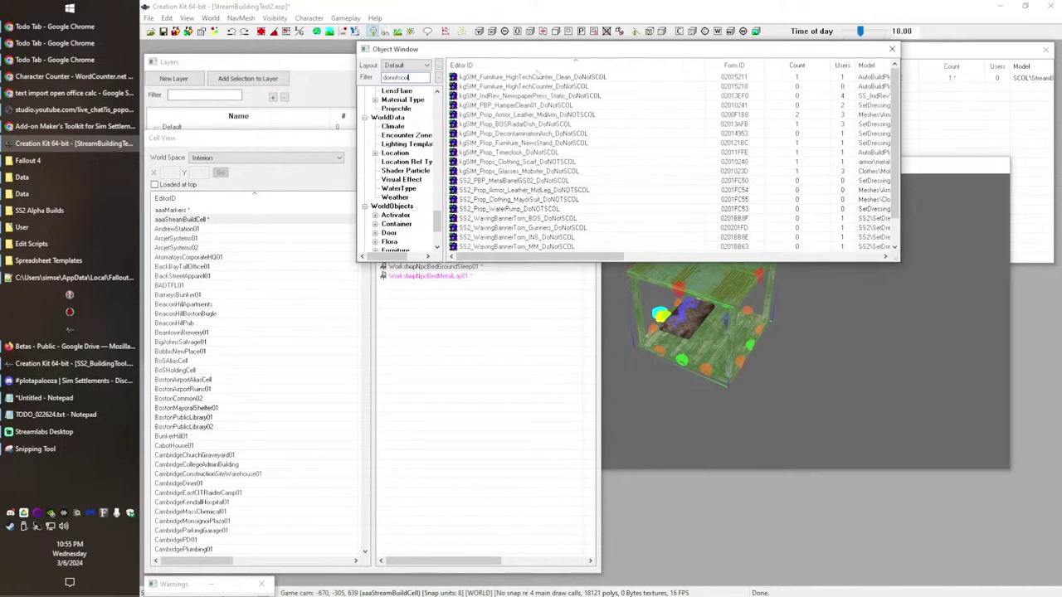
pyautogui.moveTo(543, 51); pyautogui.dragTo(572, 92)
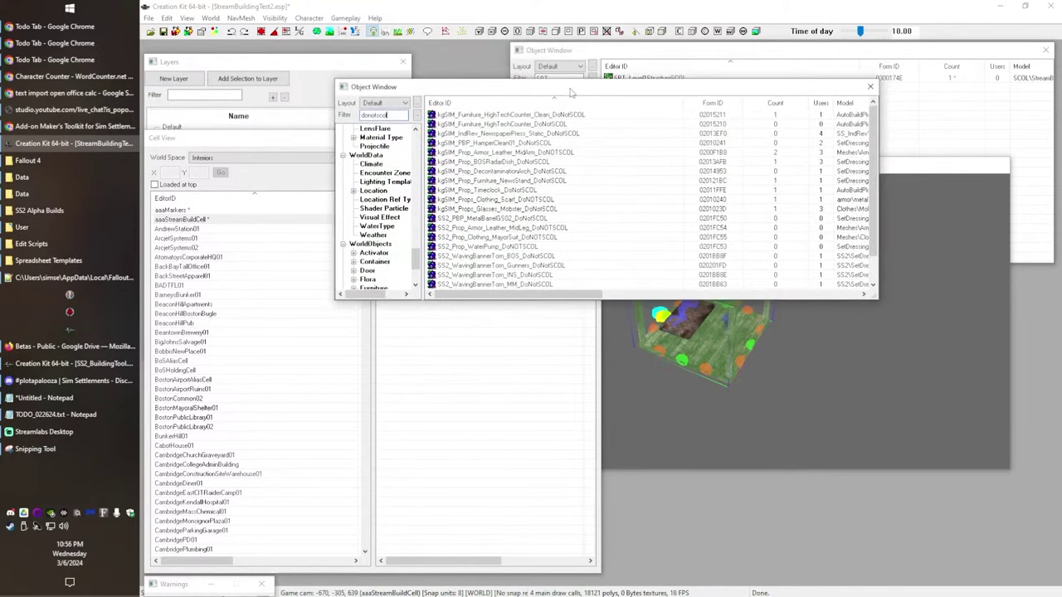
pyautogui.click(621, 52)
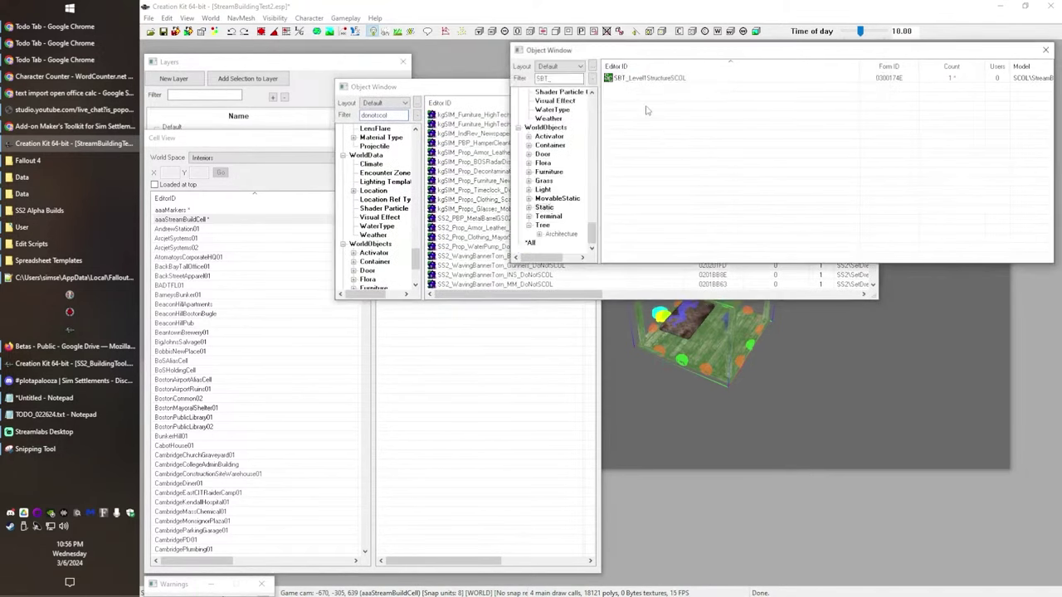
# - Save StreamBuildingTest2.esp and switch the visible, active layer from ST_Level1 to ST_Level2
pyautogui.click(164, 32)
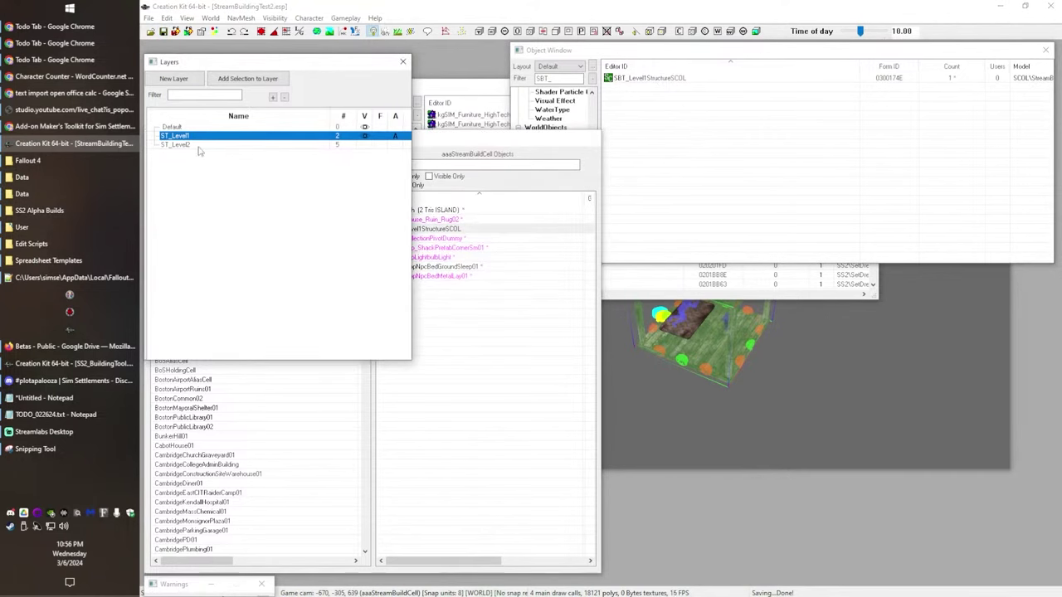
pyautogui.click(364, 136)
pyautogui.click(386, 145)
pyautogui.click(365, 145)
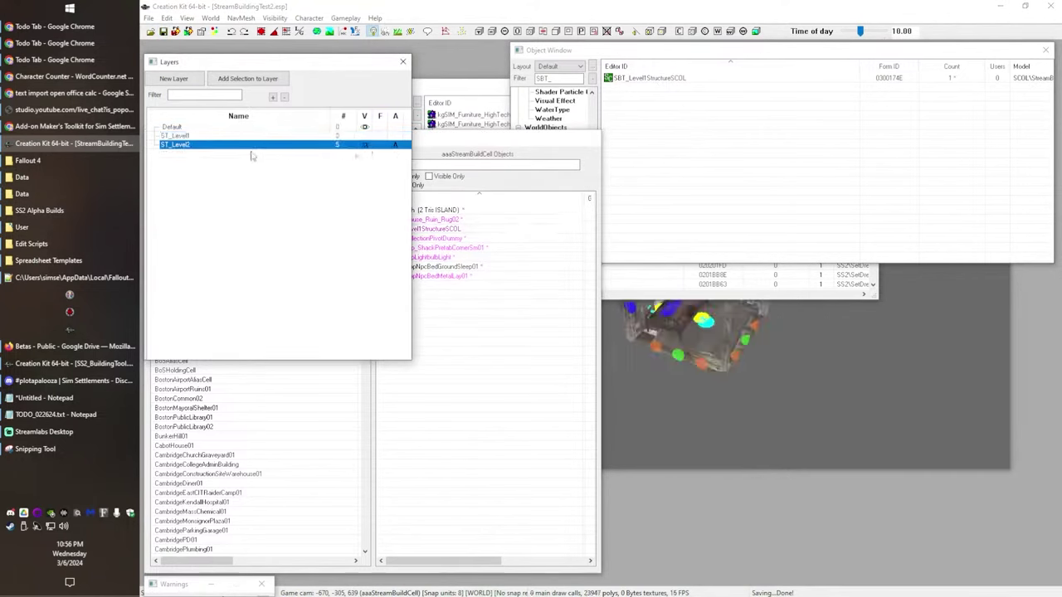
# - Select all references on the ST_Level2 layer and make a static collection from them, leaving out the non-static references
pyautogui.rightClick(248, 151)
pyautogui.click(298, 196)
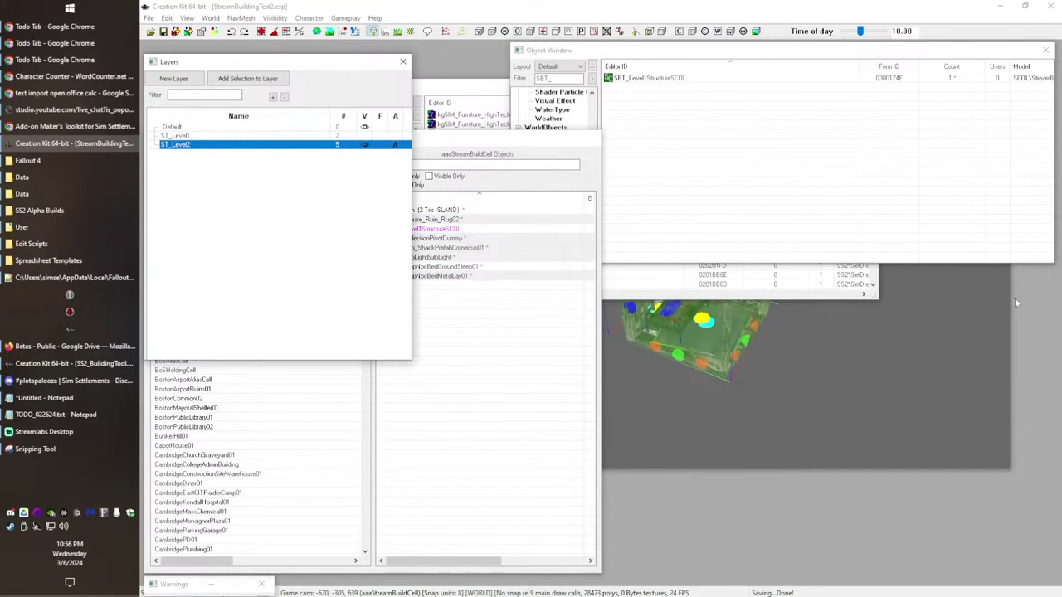
pyautogui.rightClick(735, 245)
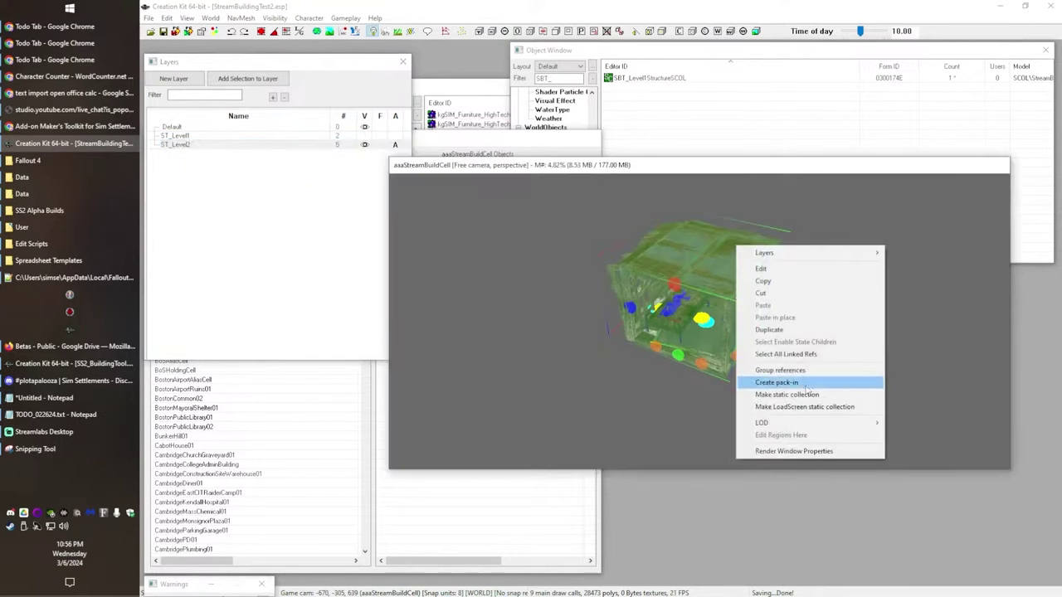
pyautogui.click(796, 395)
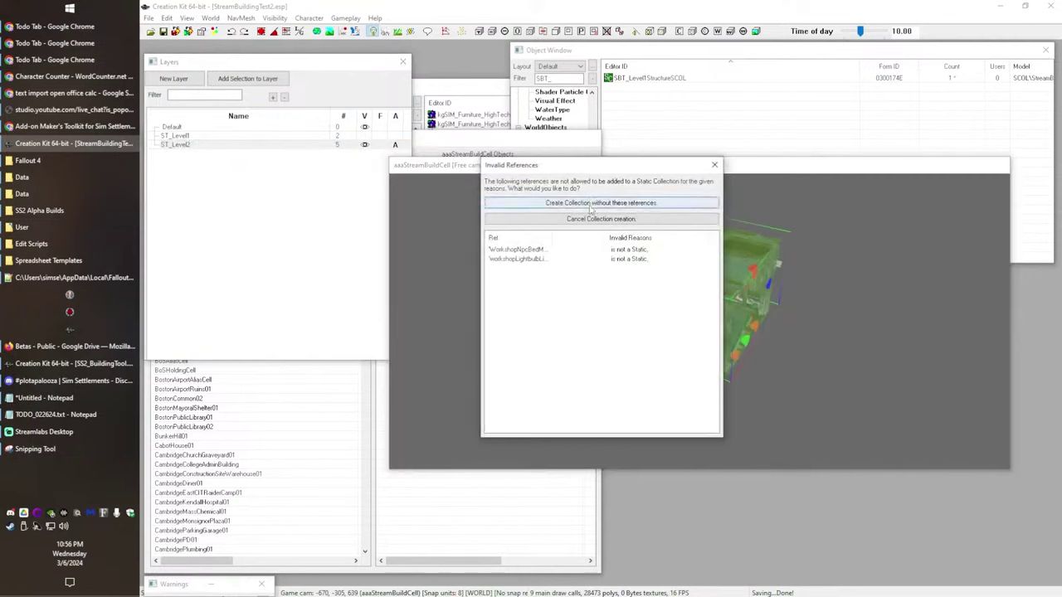
pyautogui.click(558, 205)
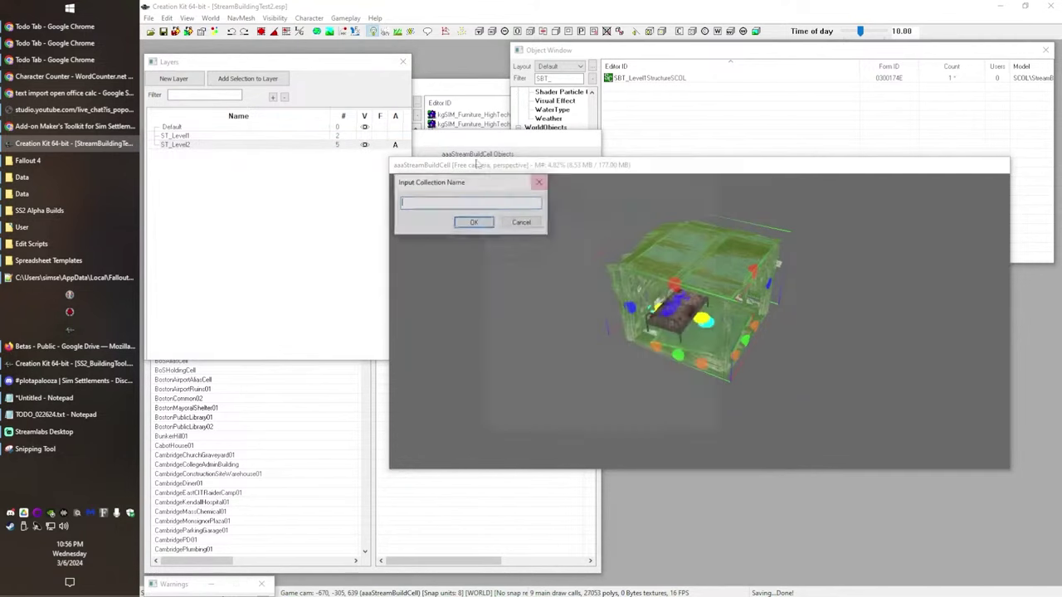
# - Name the new collection SBT_Level2StructureSCOL, adapting the copied level 1 ID, and accept an empty object window filter
pyautogui.click(646, 80)
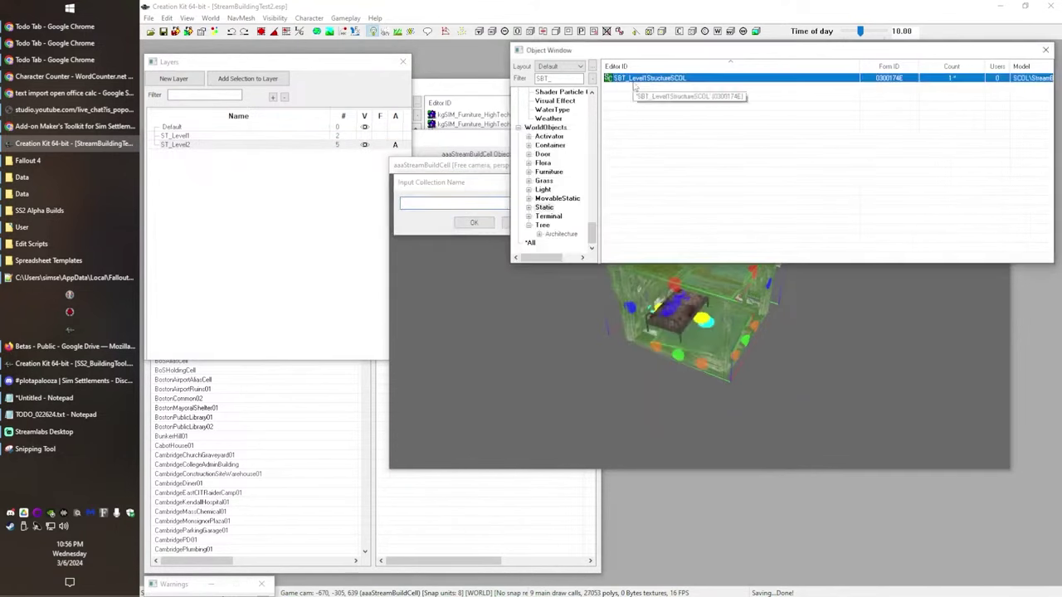
pyautogui.click(631, 80)
pyautogui.click(634, 101)
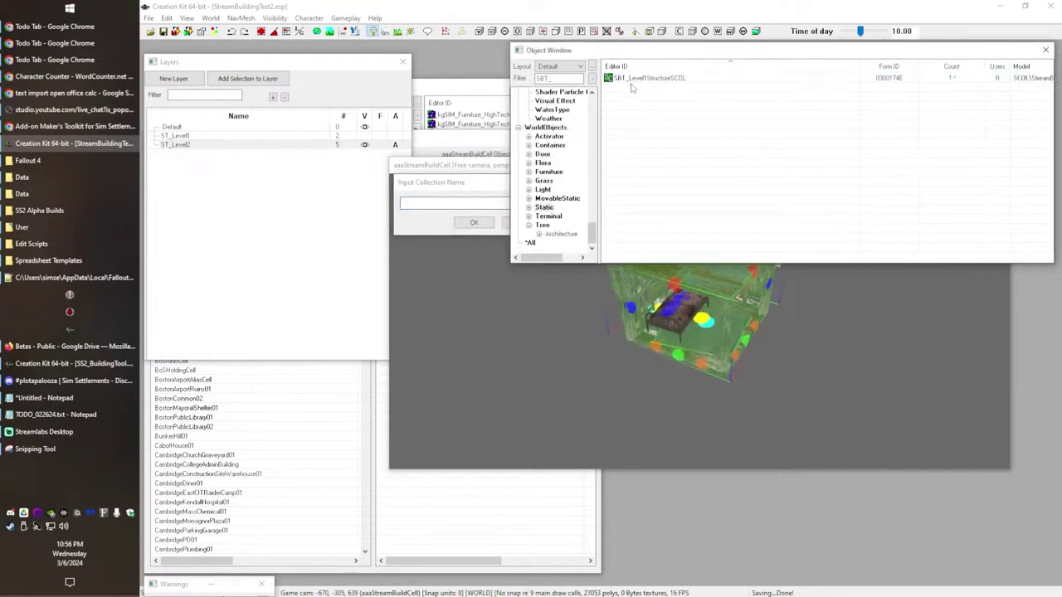
pyautogui.click(633, 78)
pyautogui.click(641, 80)
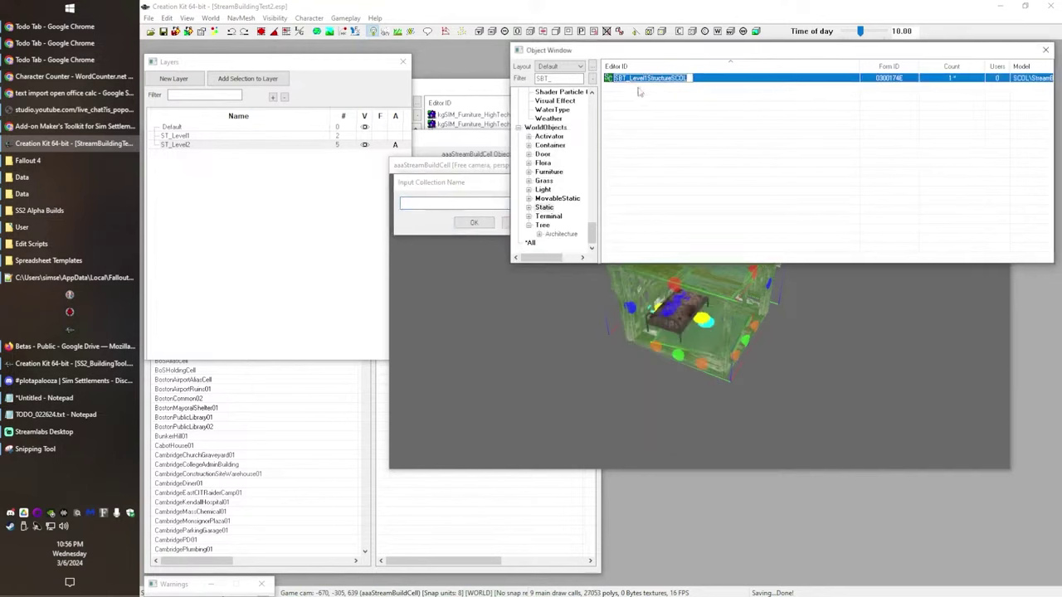
pyautogui.hotkey('ctrl', 'c')
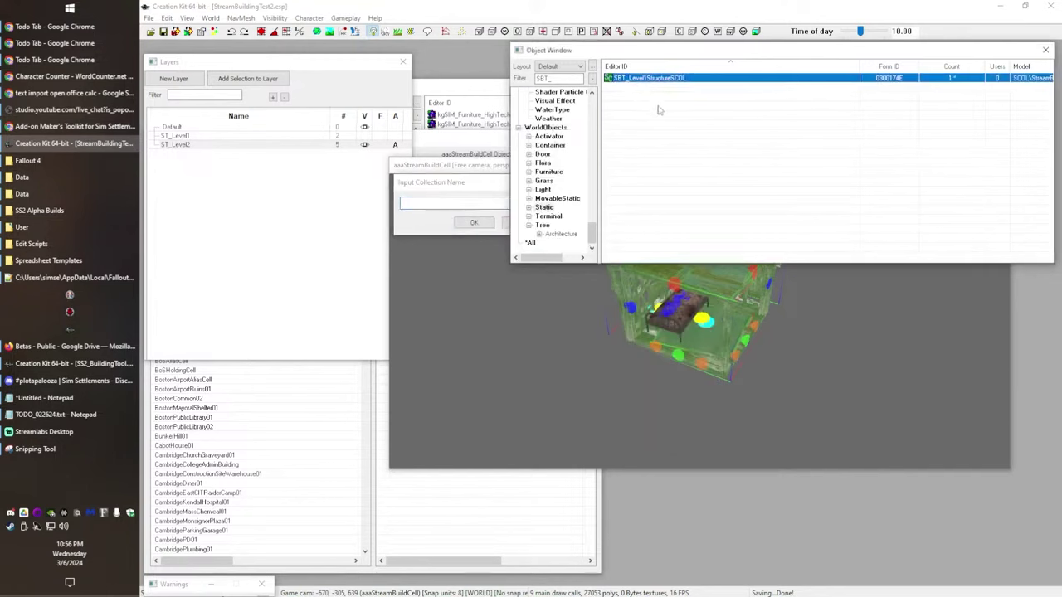
pyautogui.click(452, 203)
pyautogui.hotkey('ctrl', 'v')
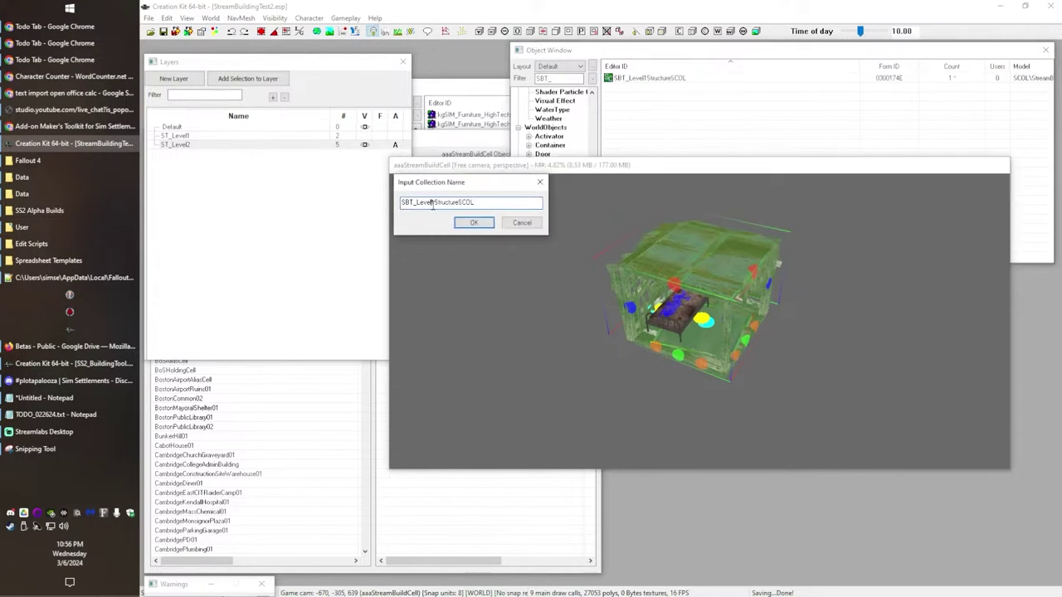
pyautogui.click(473, 222)
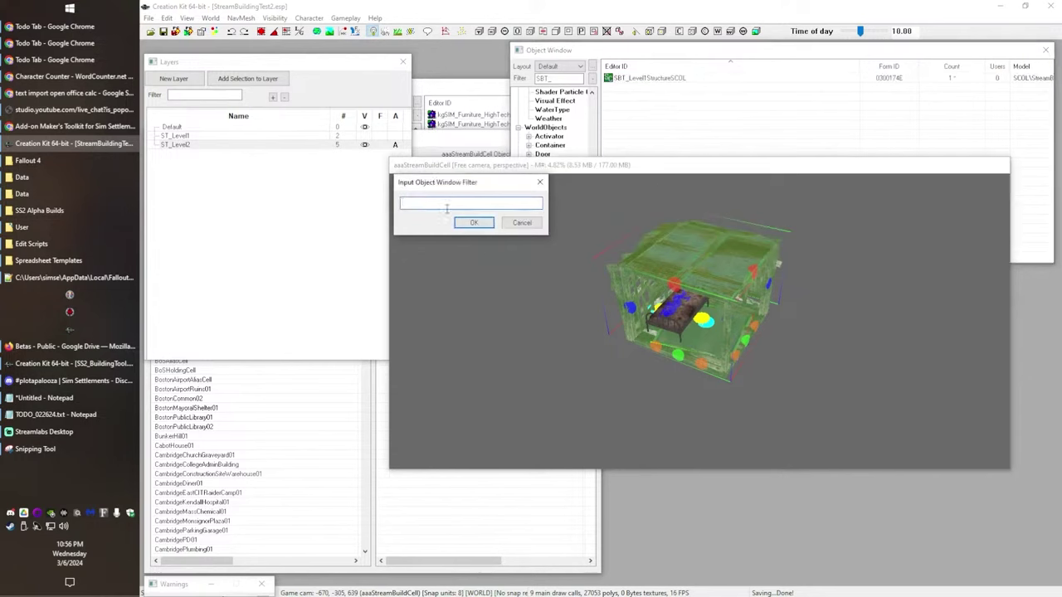
pyautogui.click(474, 224)
pyautogui.click(564, 129)
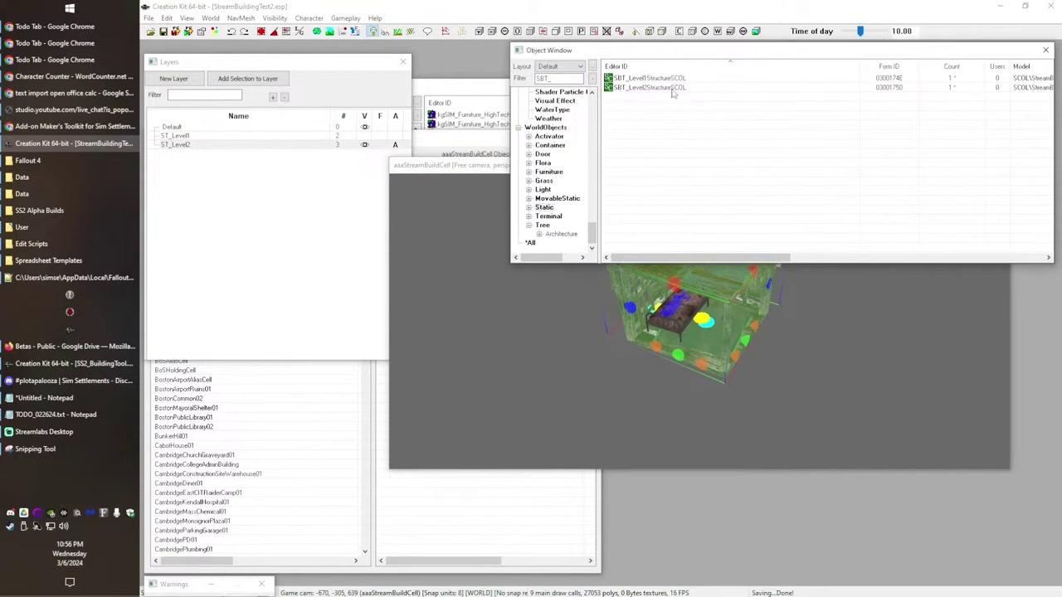
# - Compare the object data and previews of SBT_Level1StructureSCOL and SBT_Level2StructureSCOL, leaving both static collections unedited
pyautogui.doubleClick(647, 78)
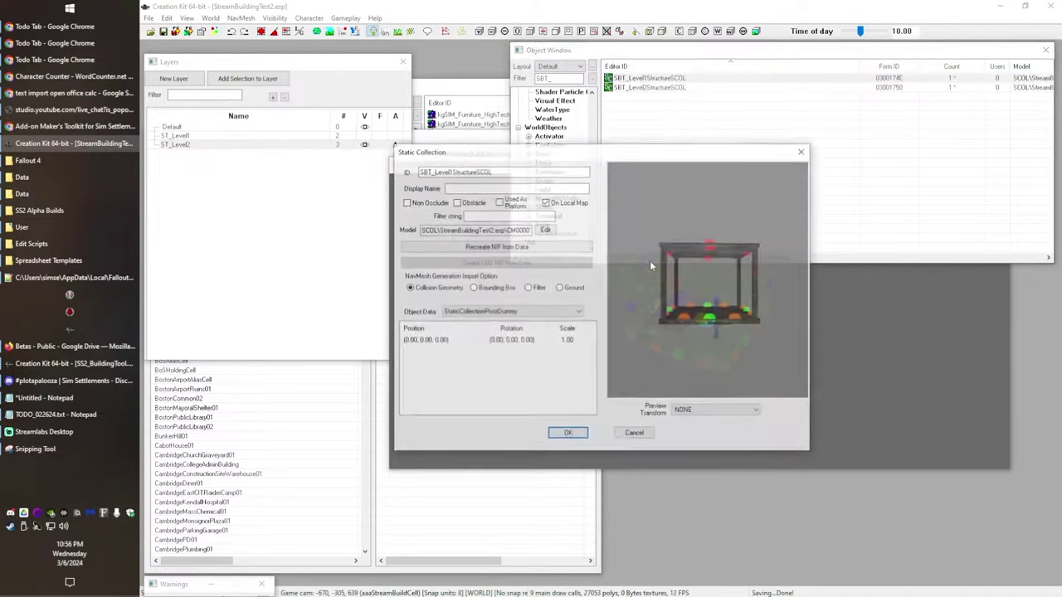
pyautogui.moveTo(579, 157); pyautogui.dragTo(725, 42)
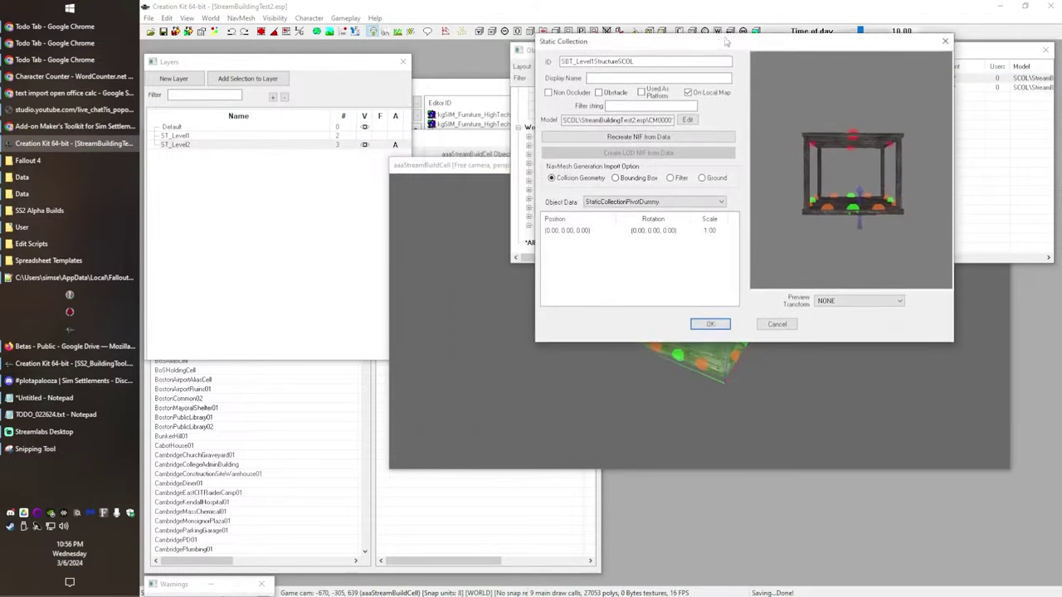
pyautogui.click(655, 203)
pyautogui.click(697, 204)
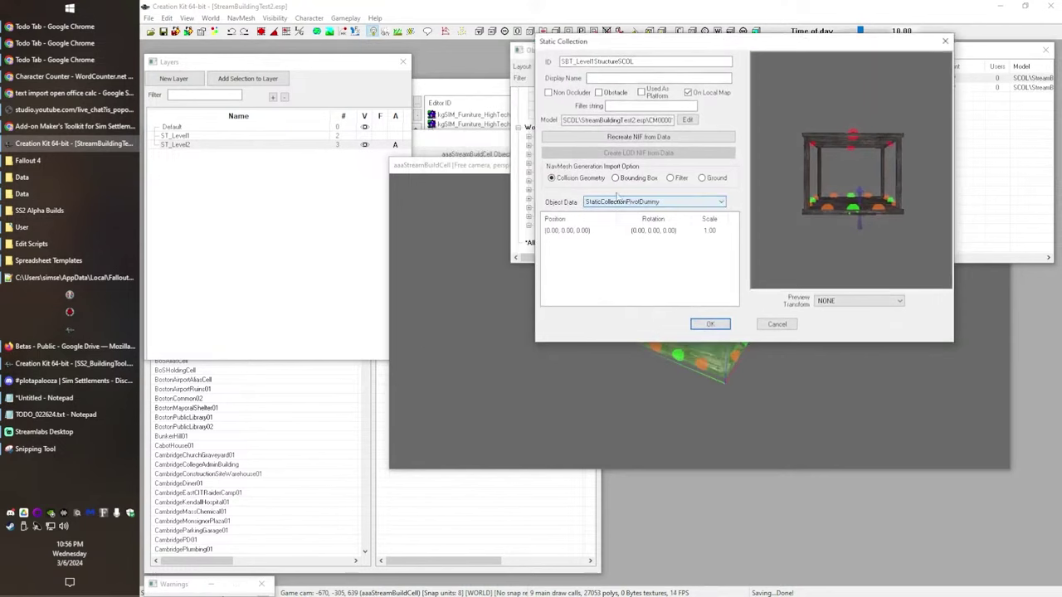
pyautogui.click(786, 328)
pyautogui.doubleClick(664, 88)
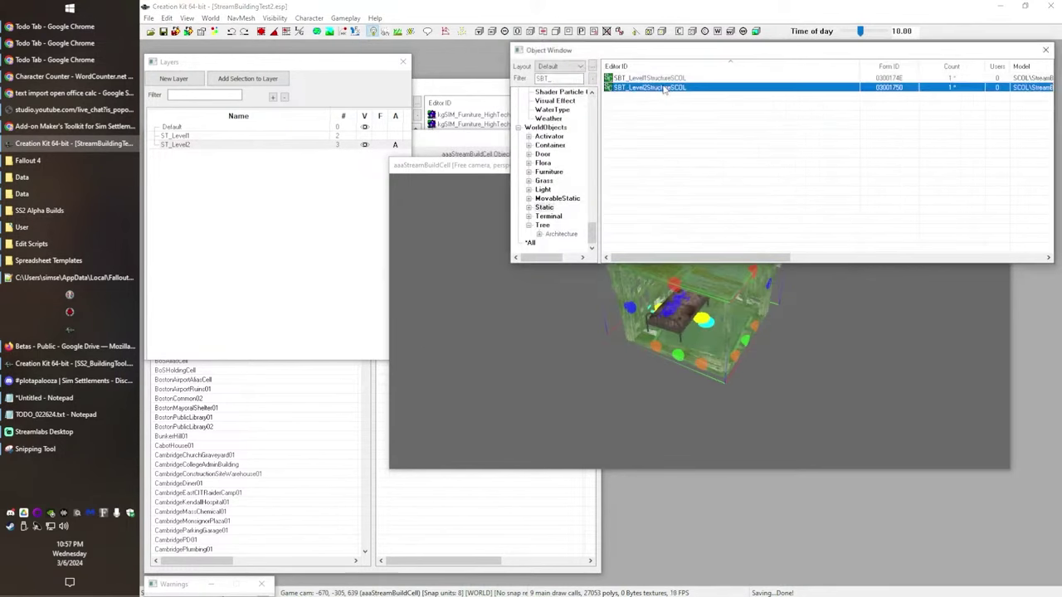
pyautogui.click(527, 313)
pyautogui.click(529, 320)
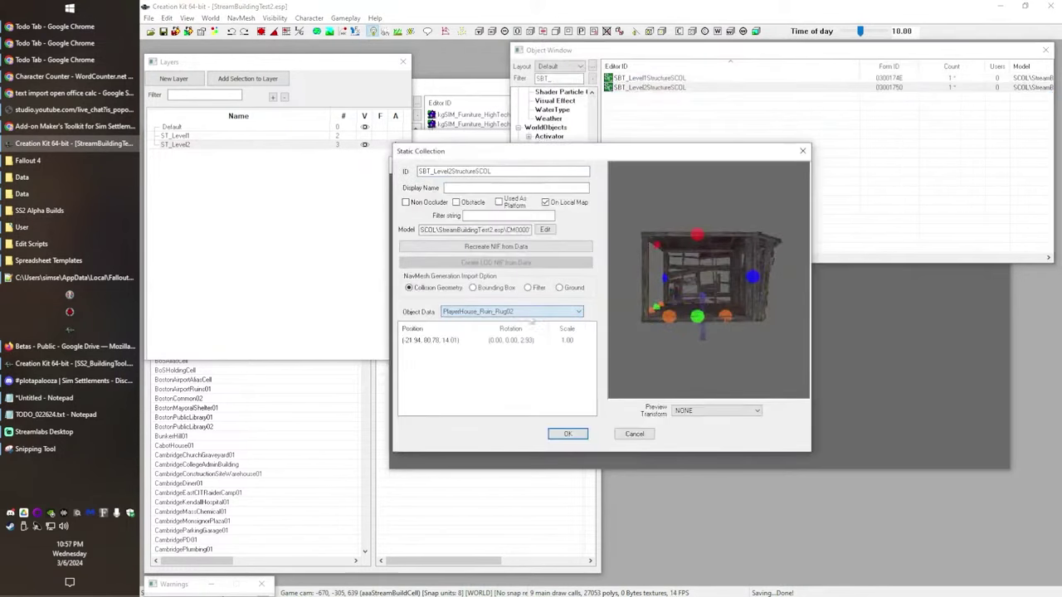
pyautogui.click(634, 434)
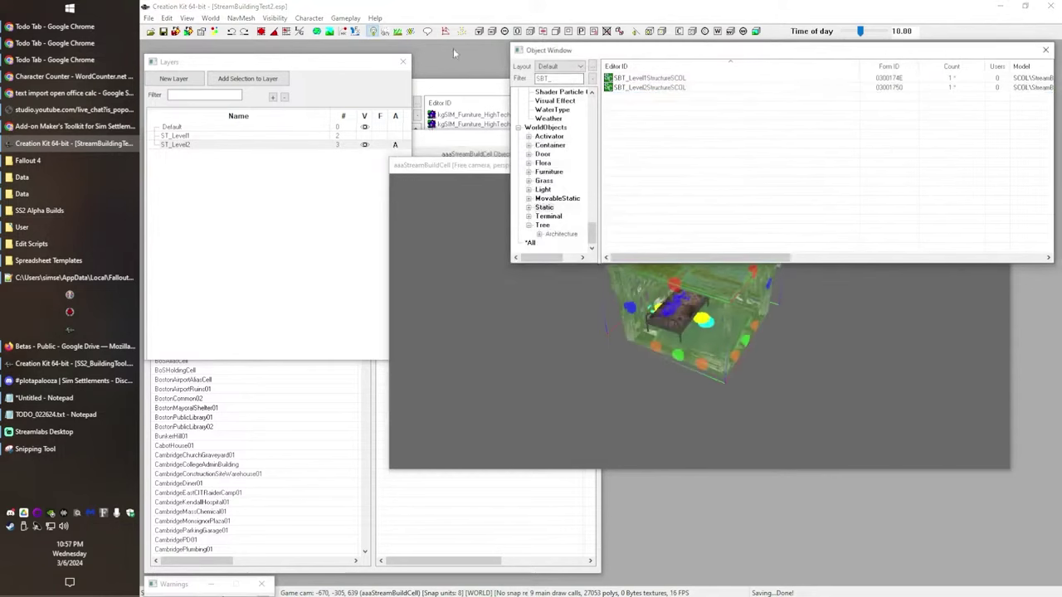
# - Filter the second Object Window by "ss2*building" and look through the listed Sim Settlements building objects
pyautogui.moveTo(448, 88); pyautogui.dragTo(343, 62)
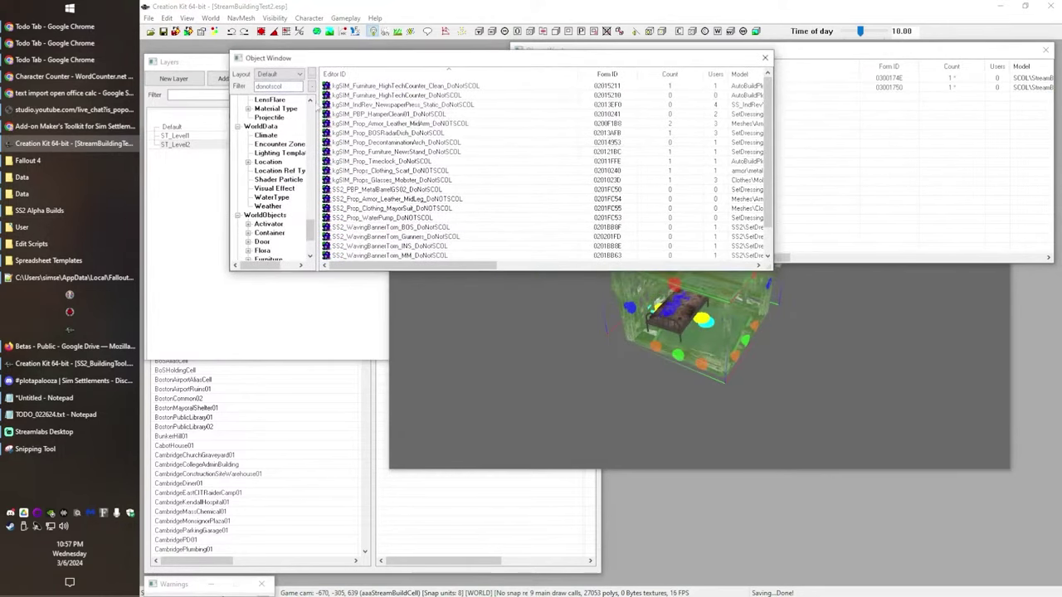
pyautogui.doubleClick(287, 86)
pyautogui.write('ilding')
pyautogui.scroll(-5, 431, 215)
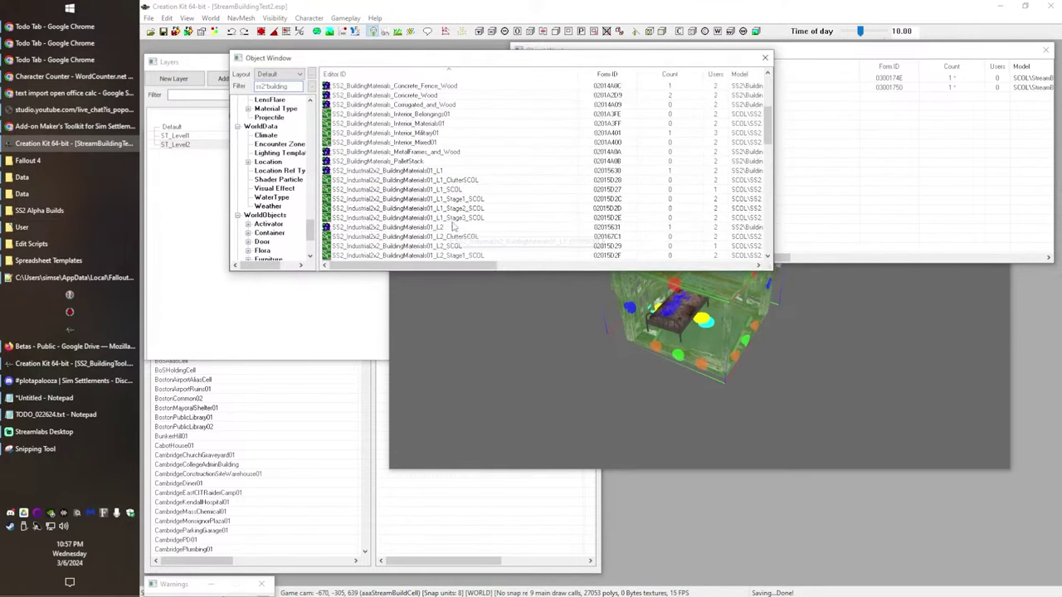
pyautogui.scroll(-6, 481, 232)
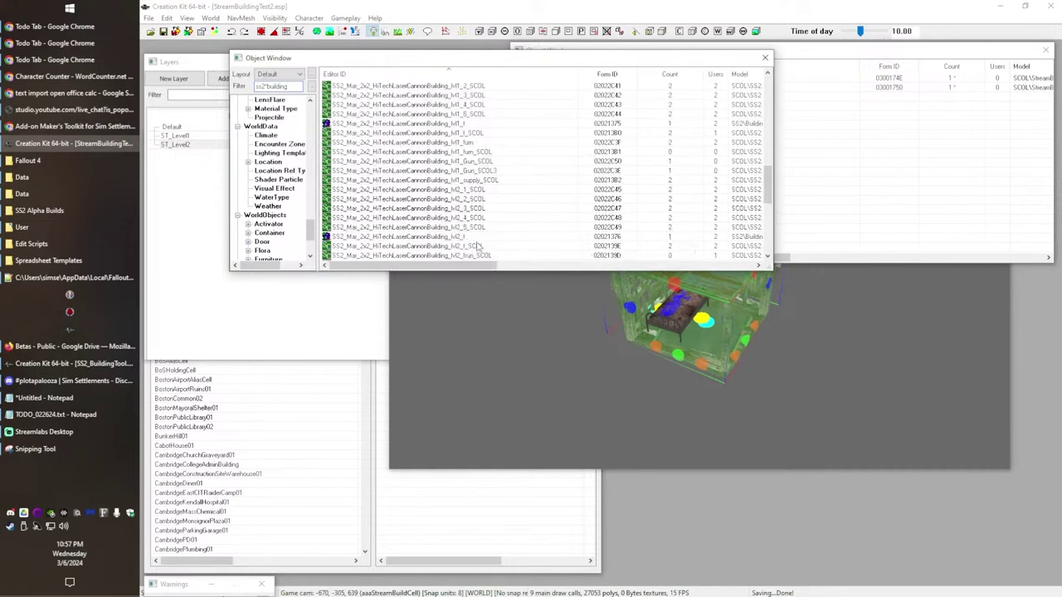
# - Examine the model path and rotate the preview of the static SS2_Mar_2x2_HiTechLaserCannonBuilding_lvl2_f, then close it unedited
pyautogui.click(443, 181)
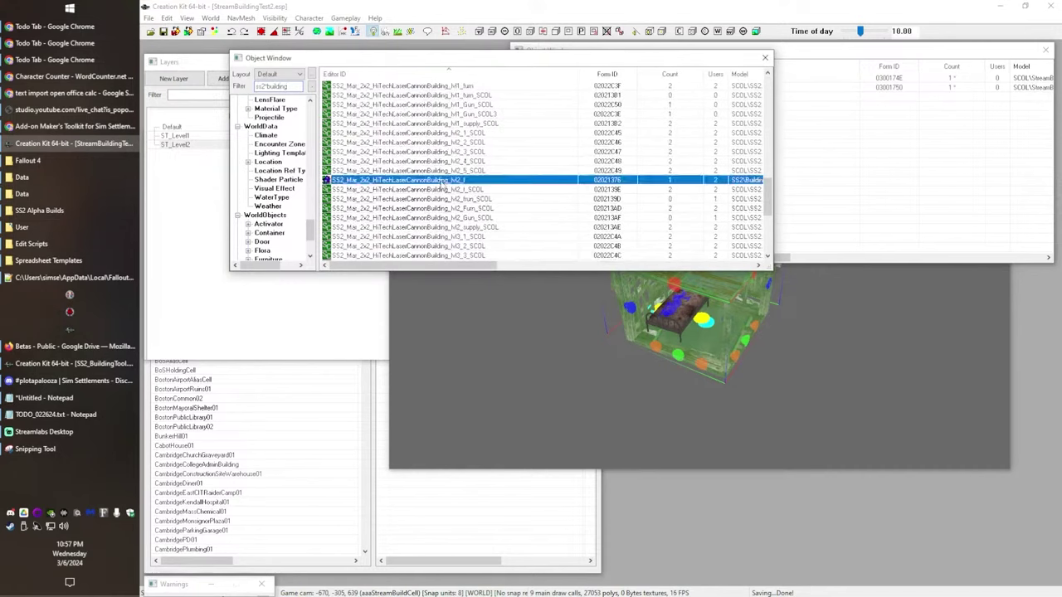
pyautogui.moveTo(713, 249); pyautogui.dragTo(759, 244)
pyautogui.moveTo(540, 262); pyautogui.dragTo(614, 278)
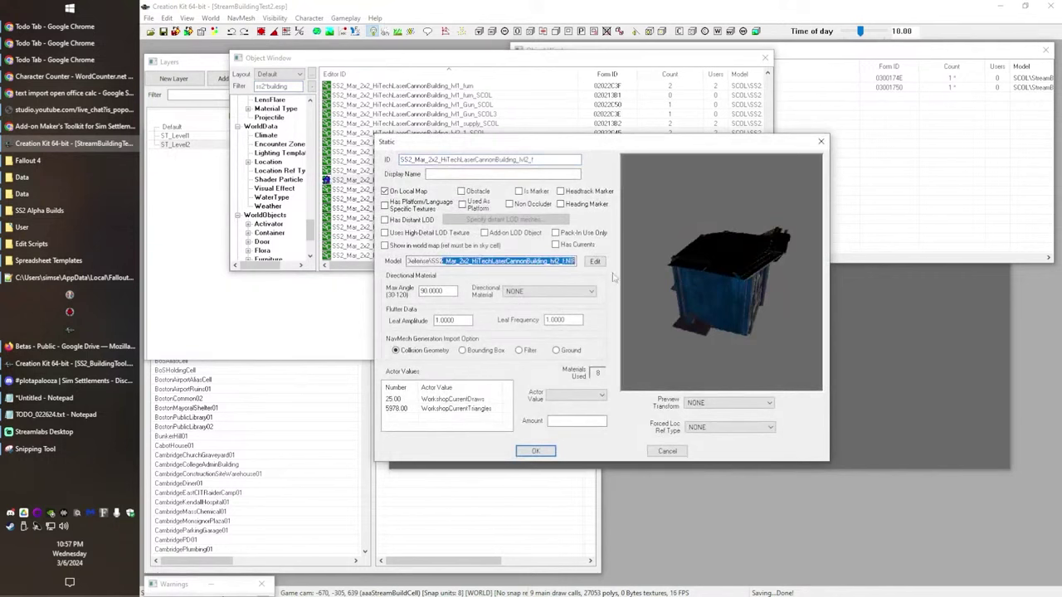
pyautogui.moveTo(688, 229); pyautogui.dragTo(727, 238)
pyautogui.moveTo(740, 316); pyautogui.dragTo(713, 340)
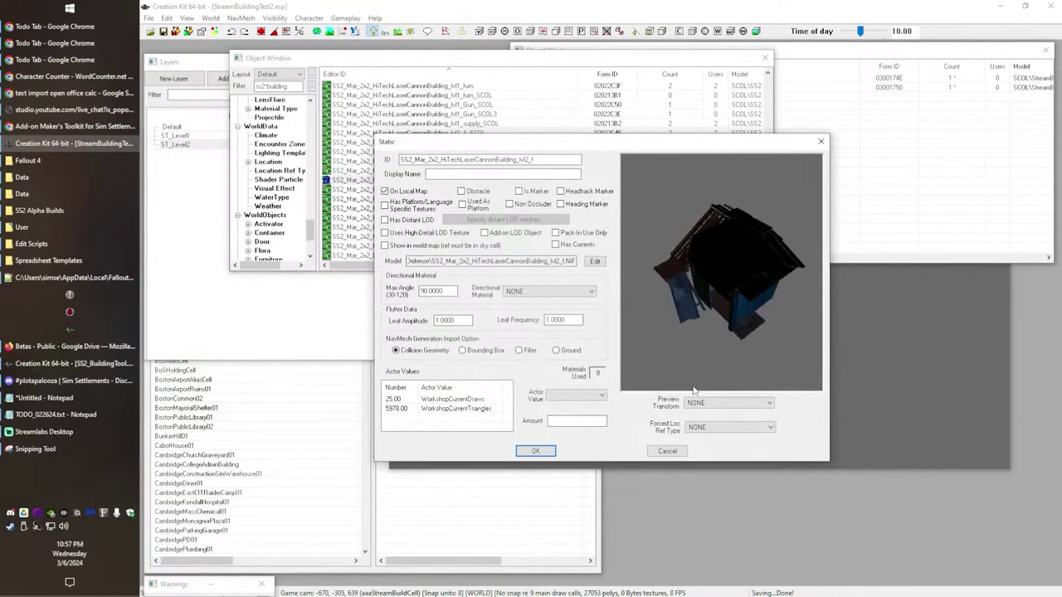
pyautogui.moveTo(695, 286); pyautogui.dragTo(750, 303)
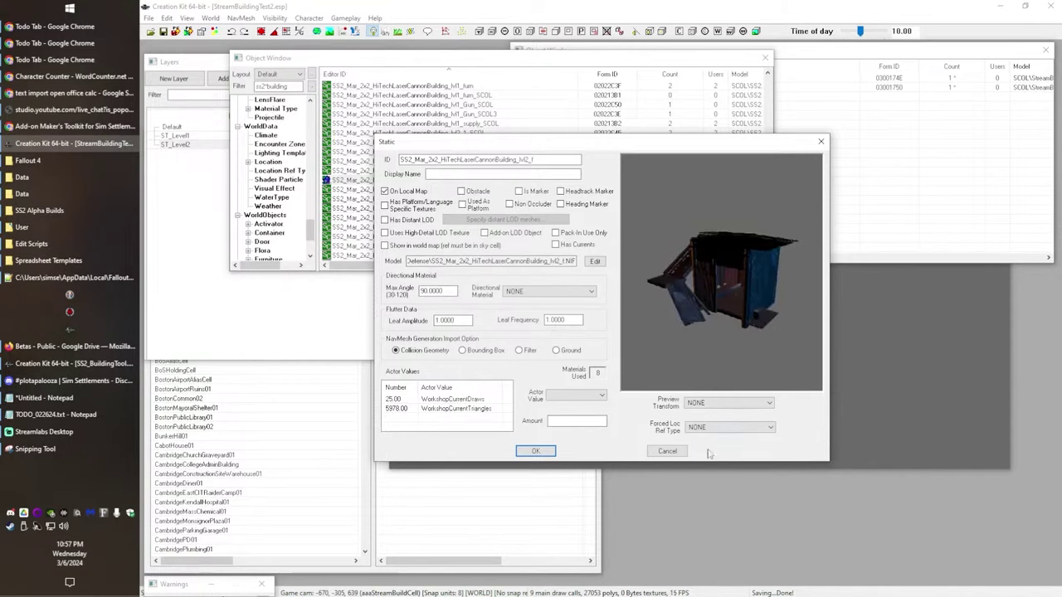
pyautogui.click(668, 451)
# - Recreate the NIF of SBT_Level1StructureSCOL from its data and check its model folder path, SCOL\StreamBuildingTest2.esp
pyautogui.click(849, 186)
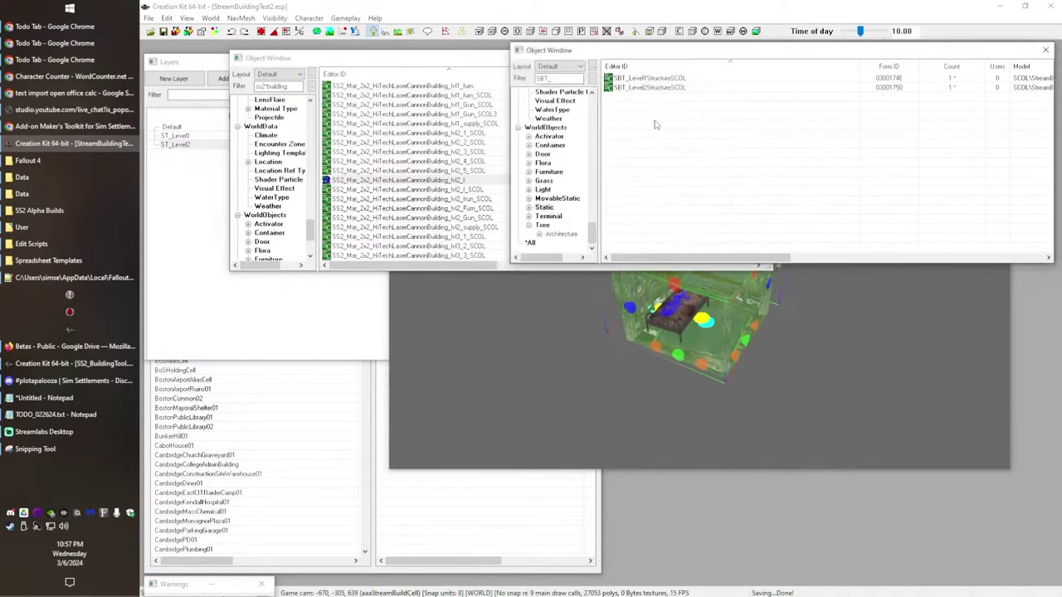
pyautogui.doubleClick(629, 78)
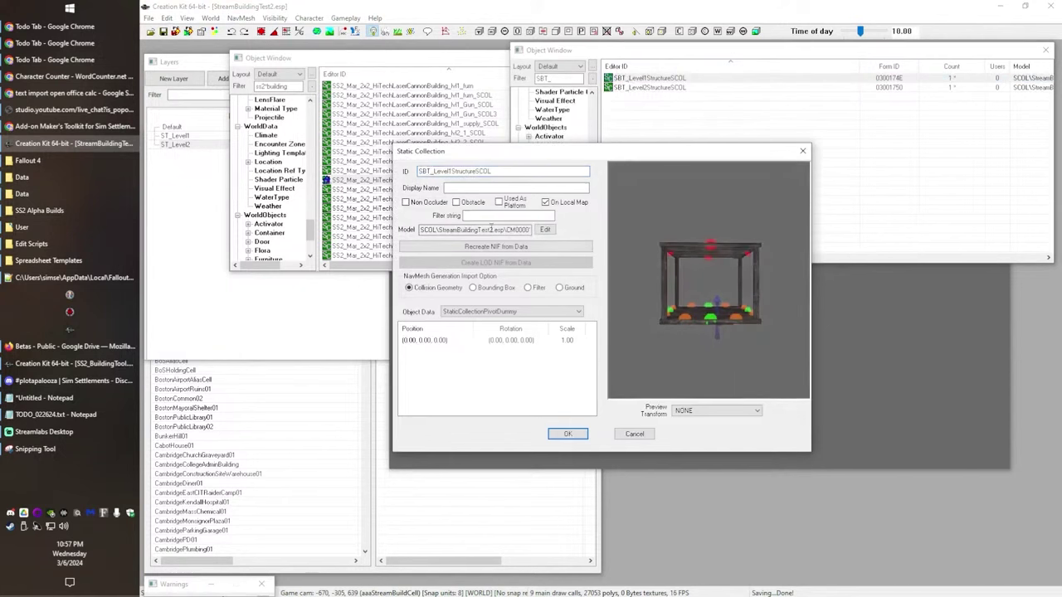
pyautogui.moveTo(499, 230); pyautogui.dragTo(572, 249)
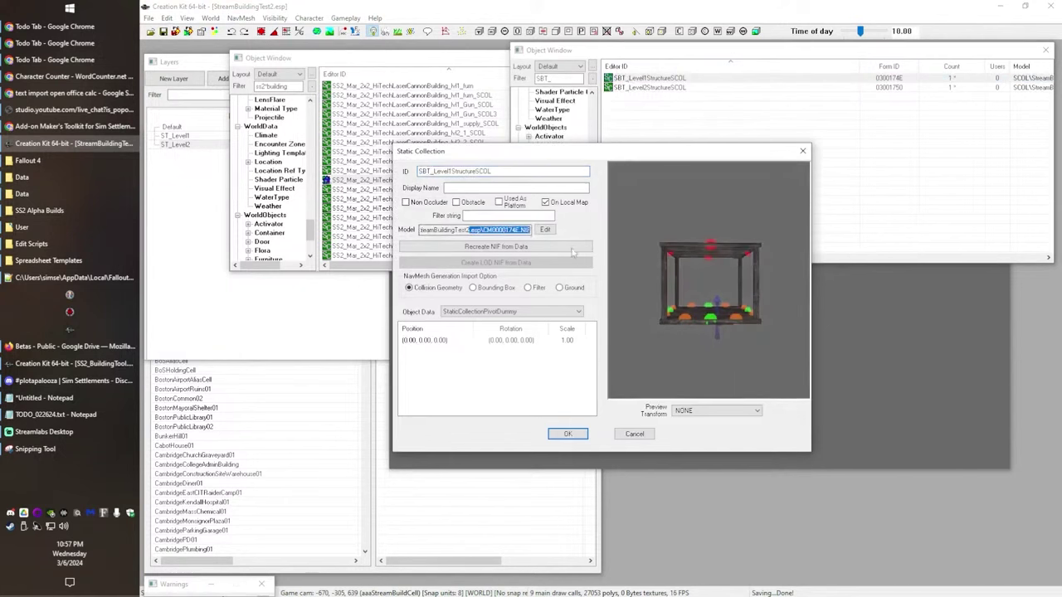
pyautogui.click(486, 247)
pyautogui.click(646, 339)
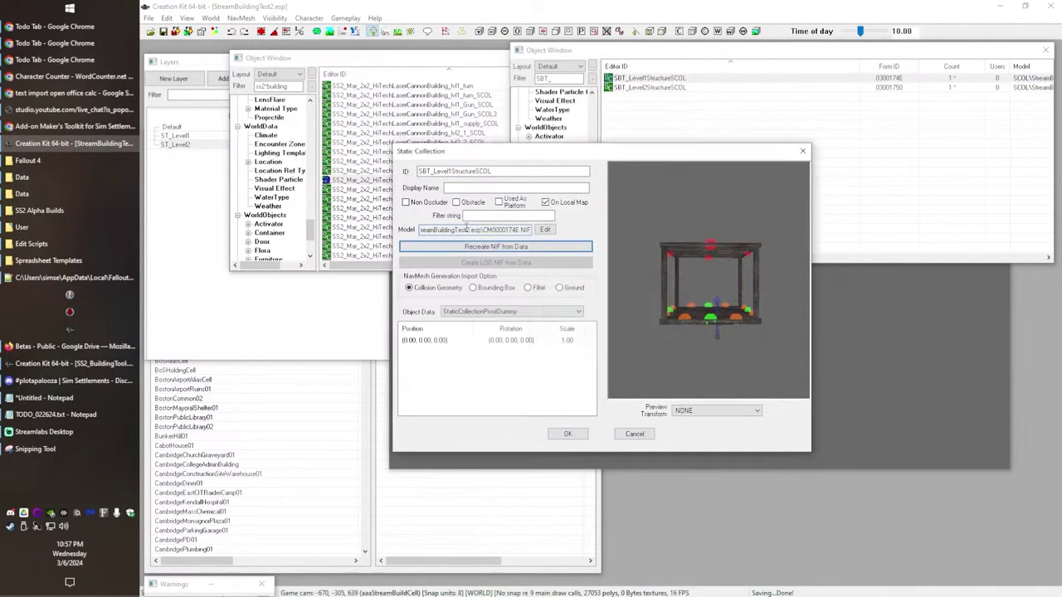
pyautogui.moveTo(477, 232); pyautogui.dragTo(420, 233)
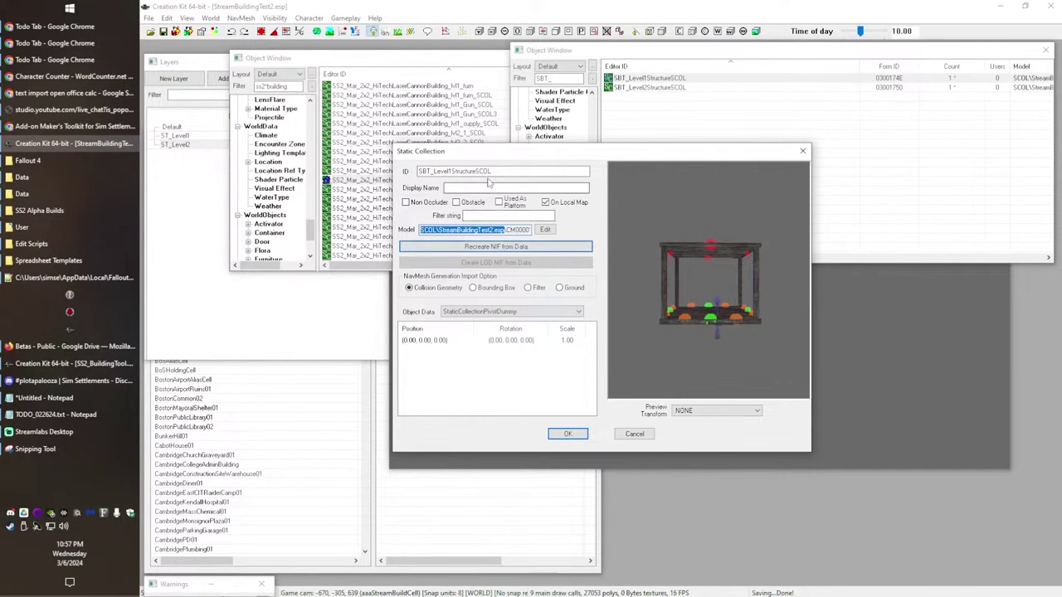
# - Switch to the Fallout 4 folder in File Explorer and browse to Data\Meshes\SCOL
pyautogui.click(50, 160)
pyautogui.scroll(8, 438, 253)
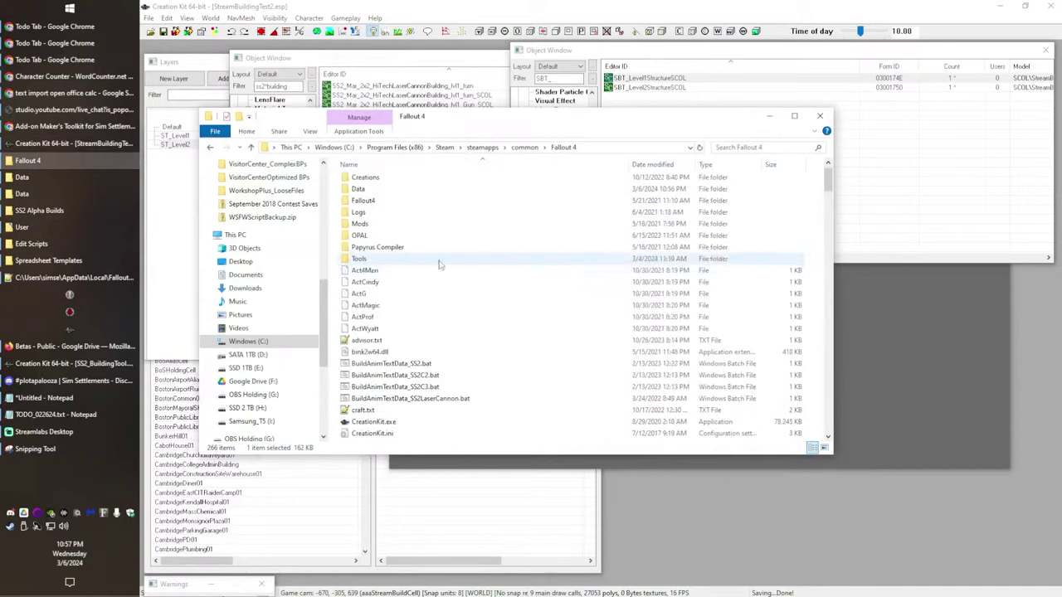
pyautogui.doubleClick(356, 209)
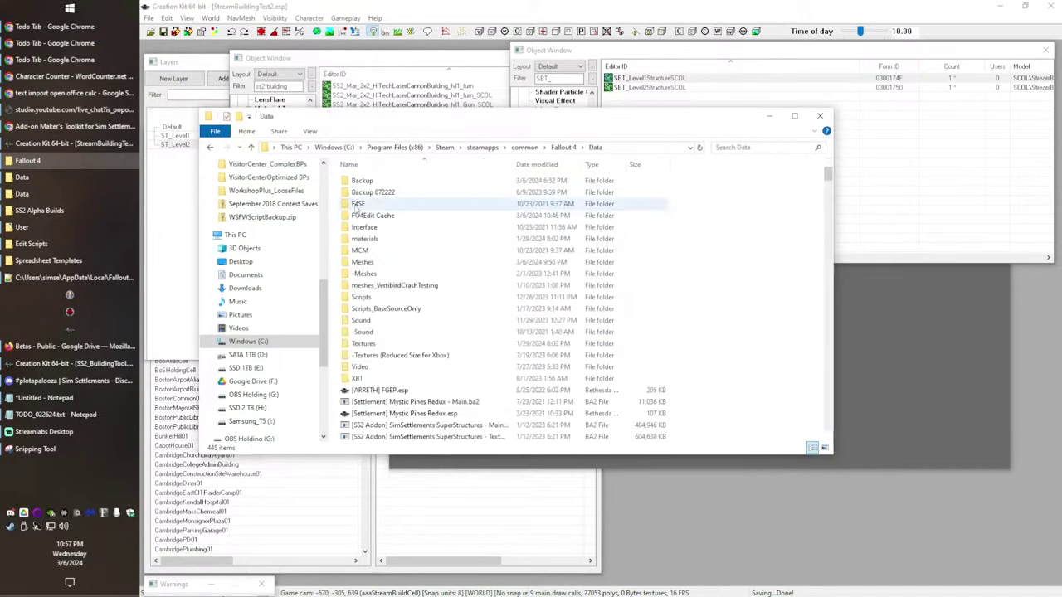
pyautogui.doubleClick(362, 261)
pyautogui.click(360, 204)
pyautogui.doubleClick(361, 205)
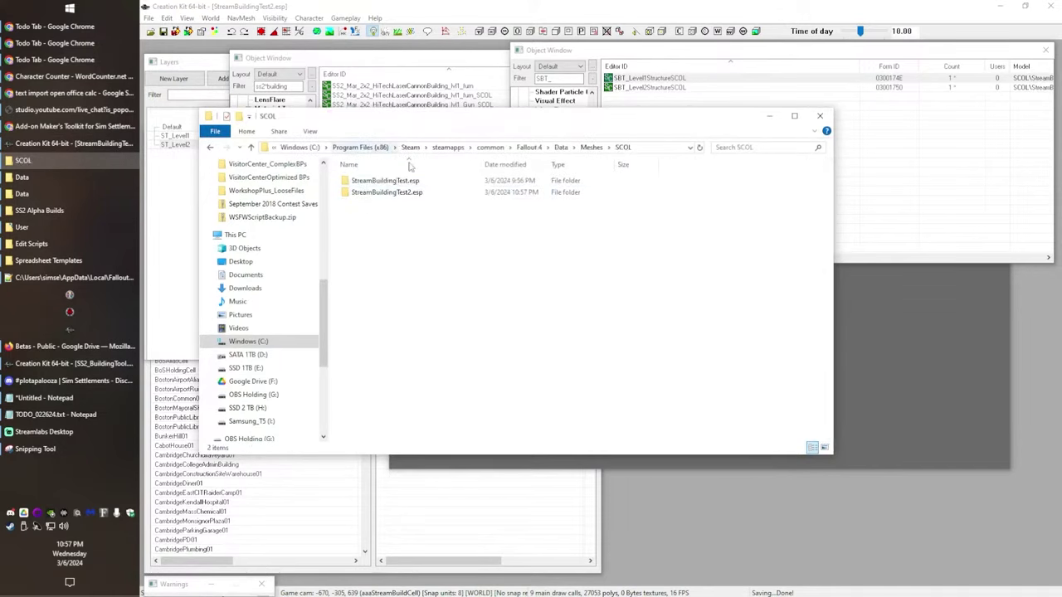
# - Open the StreamBuildingTest2.esp folder inside SCOL to examine the generated NIF file
pyautogui.click(407, 194)
pyautogui.click(449, 249)
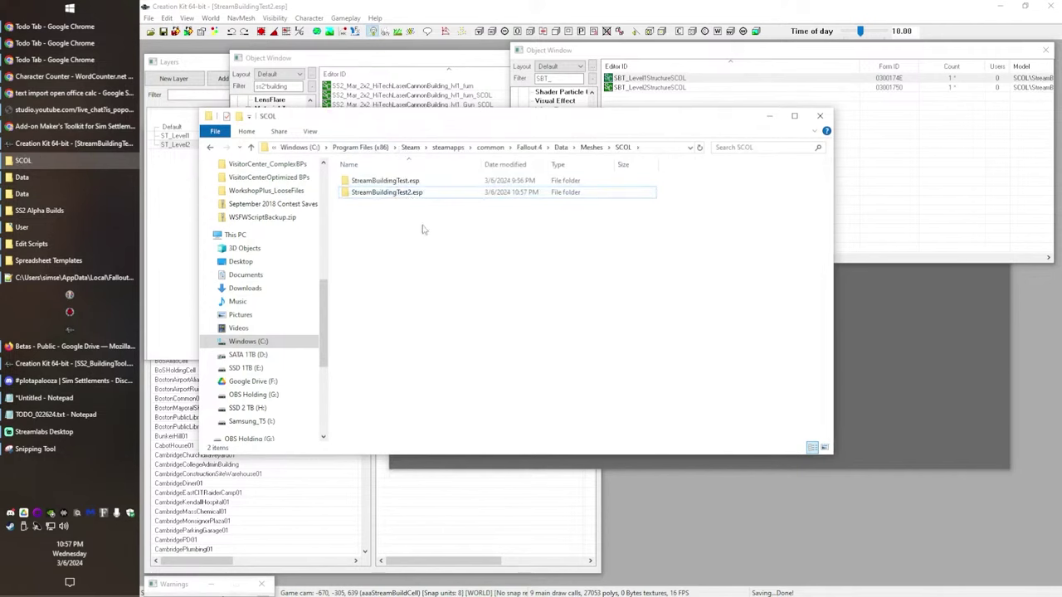
pyautogui.click(374, 193)
pyautogui.click(621, 147)
pyautogui.moveTo(571, 122); pyautogui.dragTo(577, 192)
pyautogui.click(367, 262)
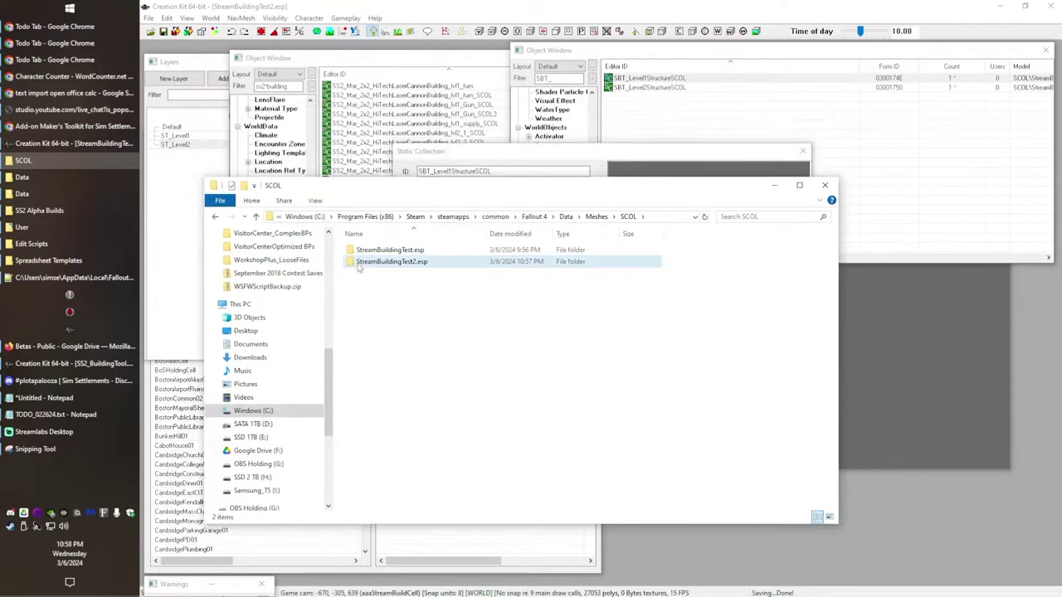
pyautogui.doubleClick(390, 262)
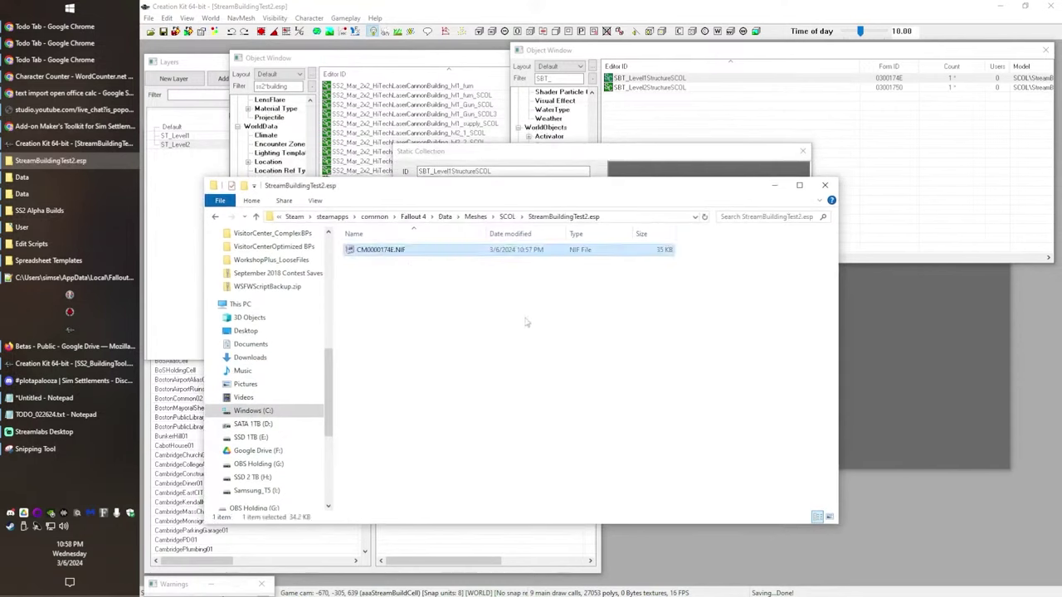
# - Create a folder named Plan02 inside Meshes\StreamPlans and open it
pyautogui.click(475, 217)
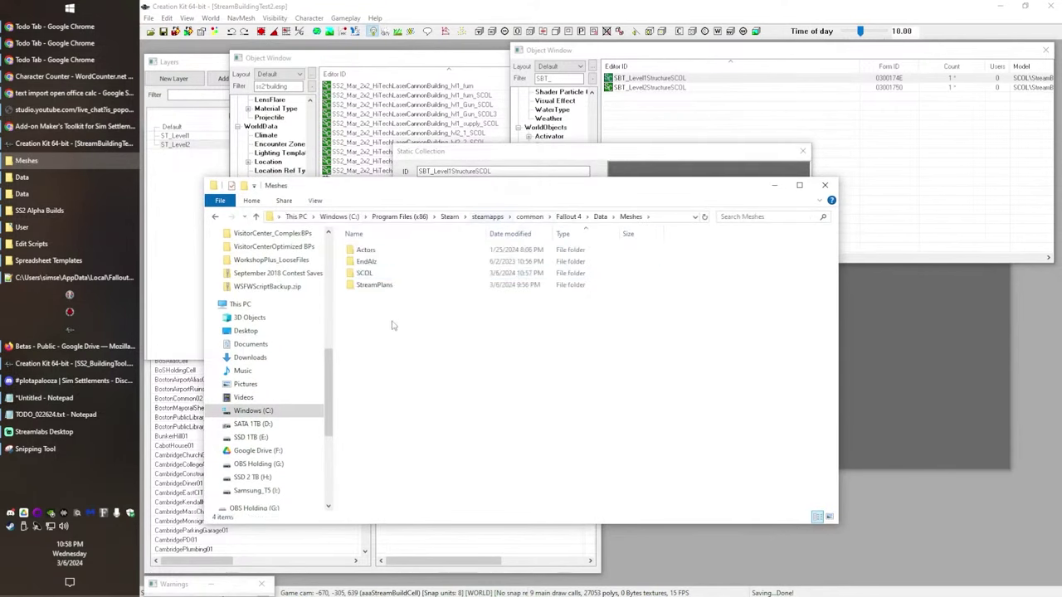
pyautogui.doubleClick(373, 286)
pyautogui.rightClick(368, 288)
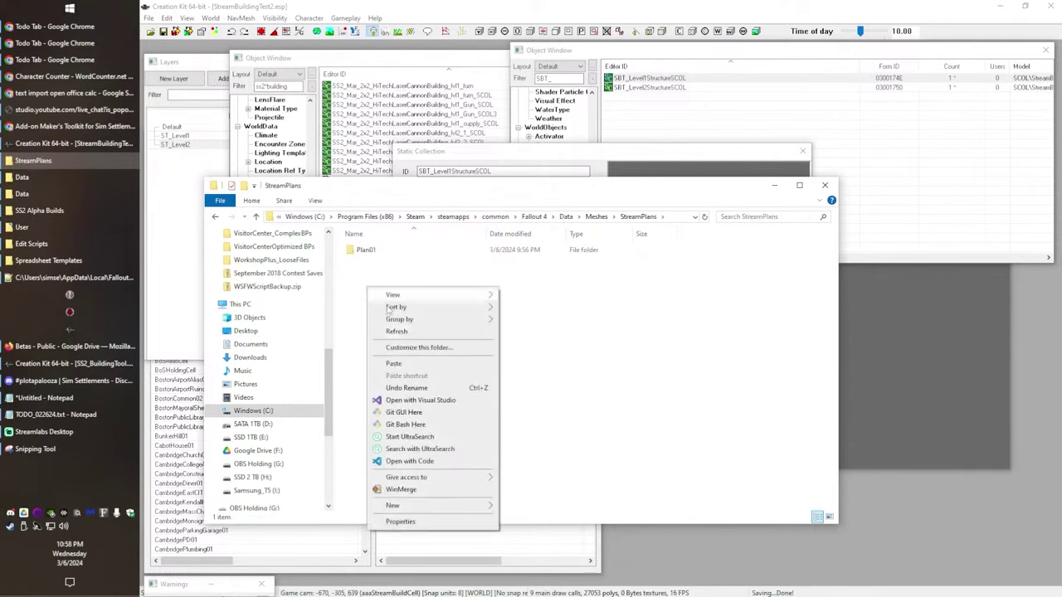
pyautogui.moveTo(448, 506)
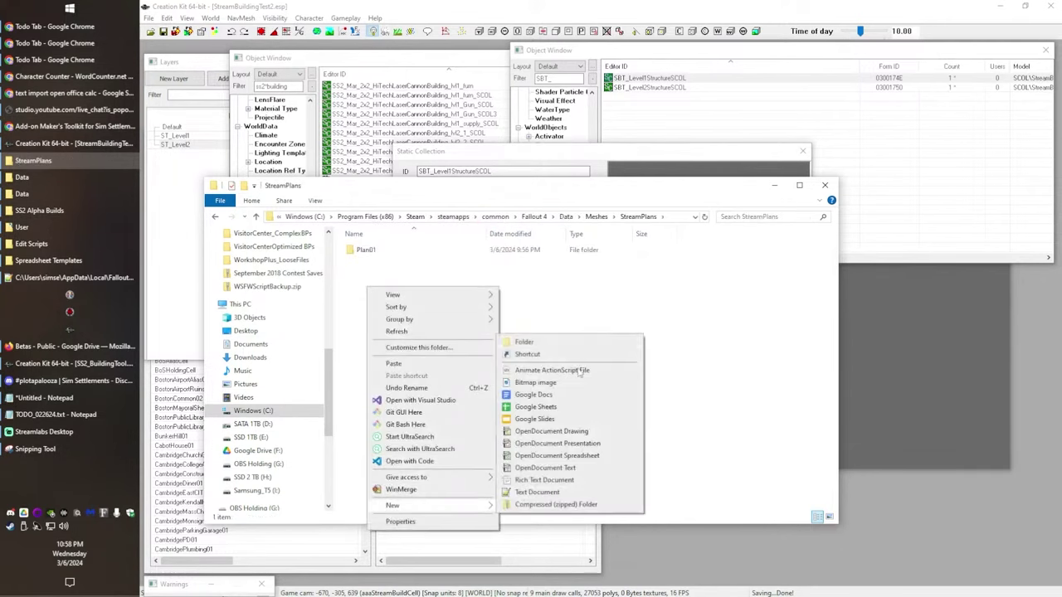
pyautogui.click(547, 340)
pyautogui.write('Plan02')
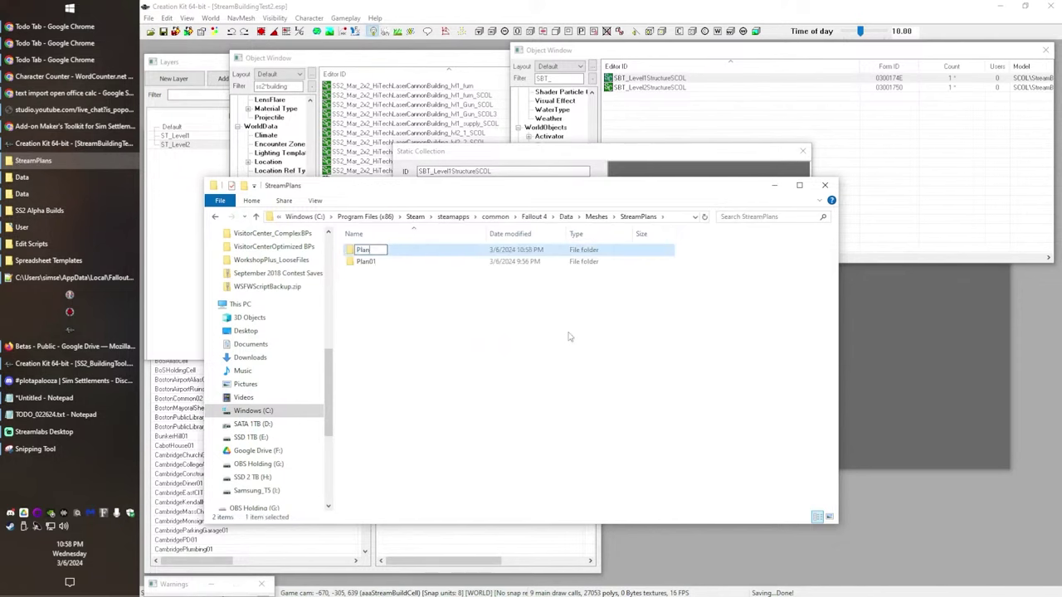
pyautogui.press('Return')
pyautogui.press('Return')
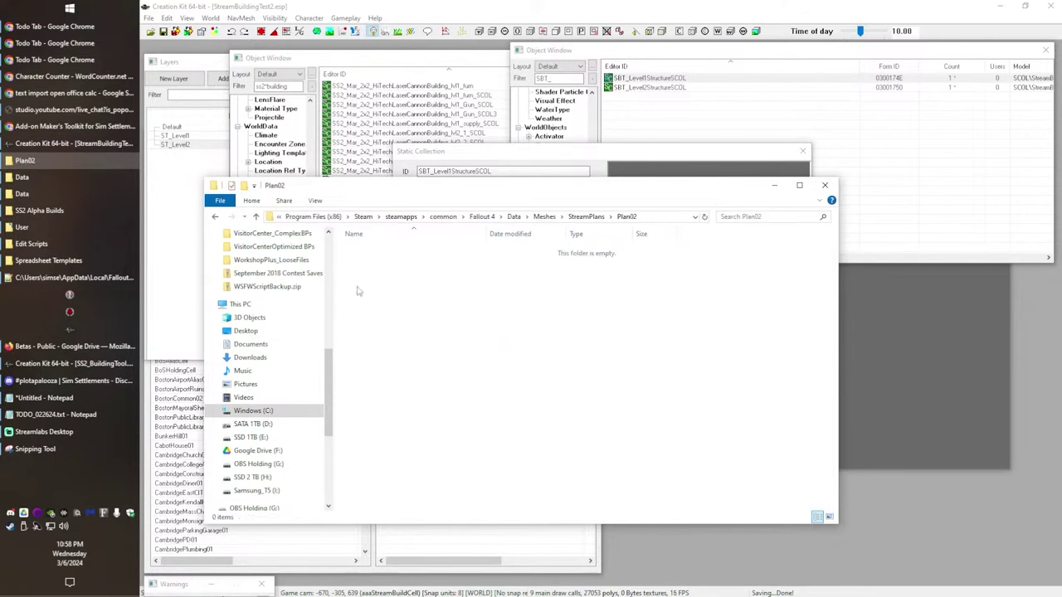
# - Paste the level 1 NIF, CM0000174E.NIF, into Plan02 and rename it SBT_Level1Structure
pyautogui.hotkey('ctrl', 'v')
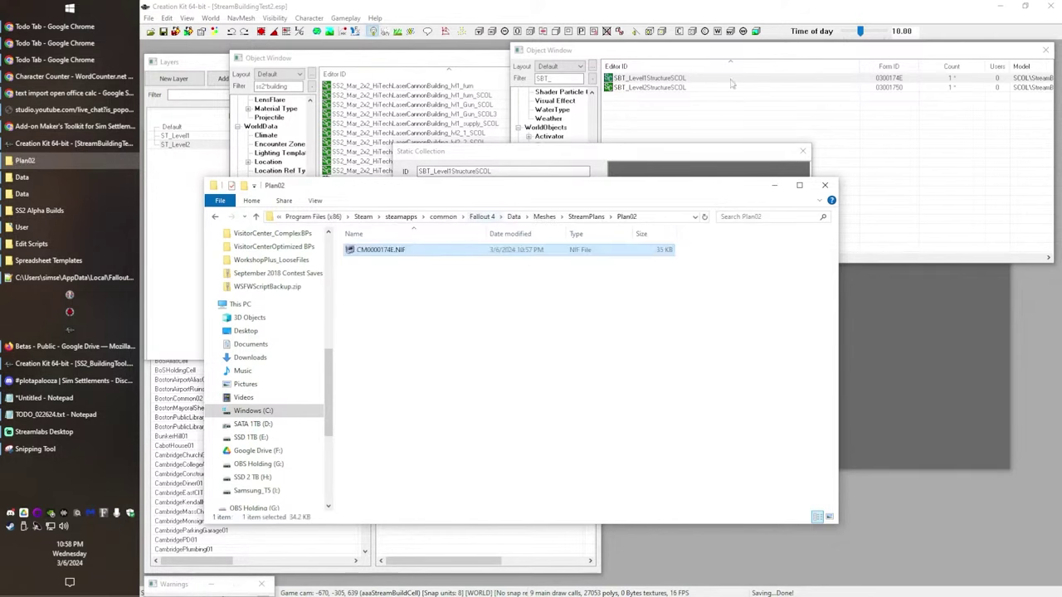
pyautogui.click(655, 78)
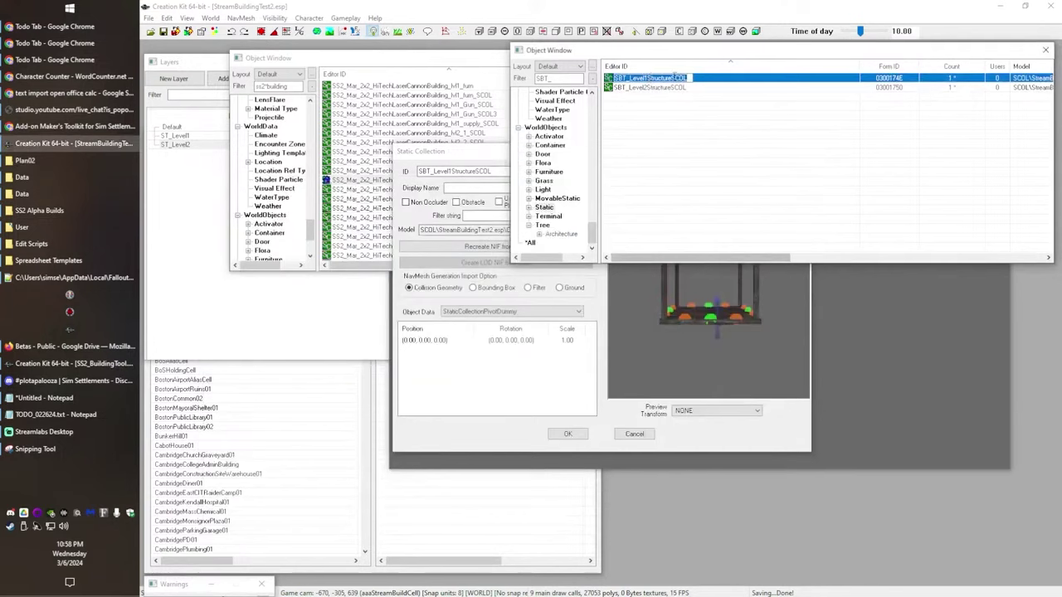
pyautogui.hotkey('alt', 'Tab')
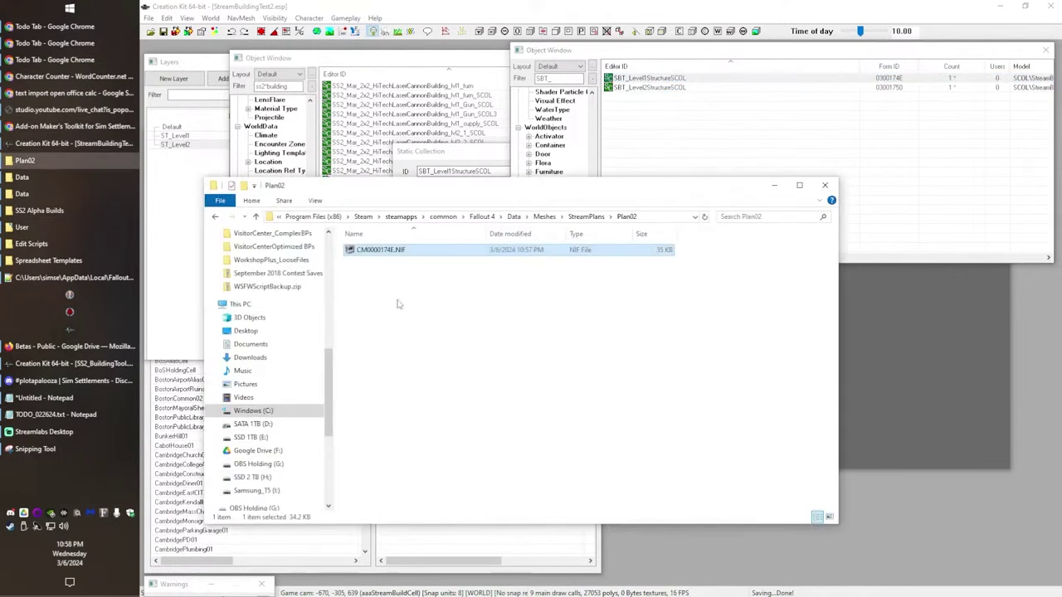
pyautogui.click(400, 251)
pyautogui.write('SBT_Level1Structure')
pyautogui.click(419, 350)
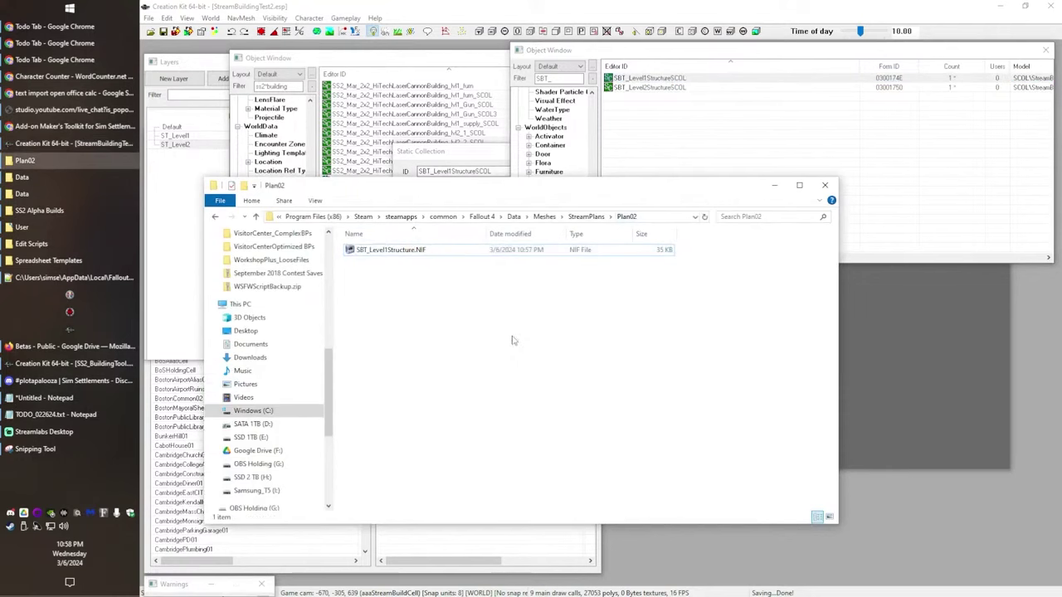
# - Switch to the Creation Kit and recreate the NIF of SBT_Level2StructureSCOL from its data
pyautogui.click(494, 157)
pyautogui.click(661, 100)
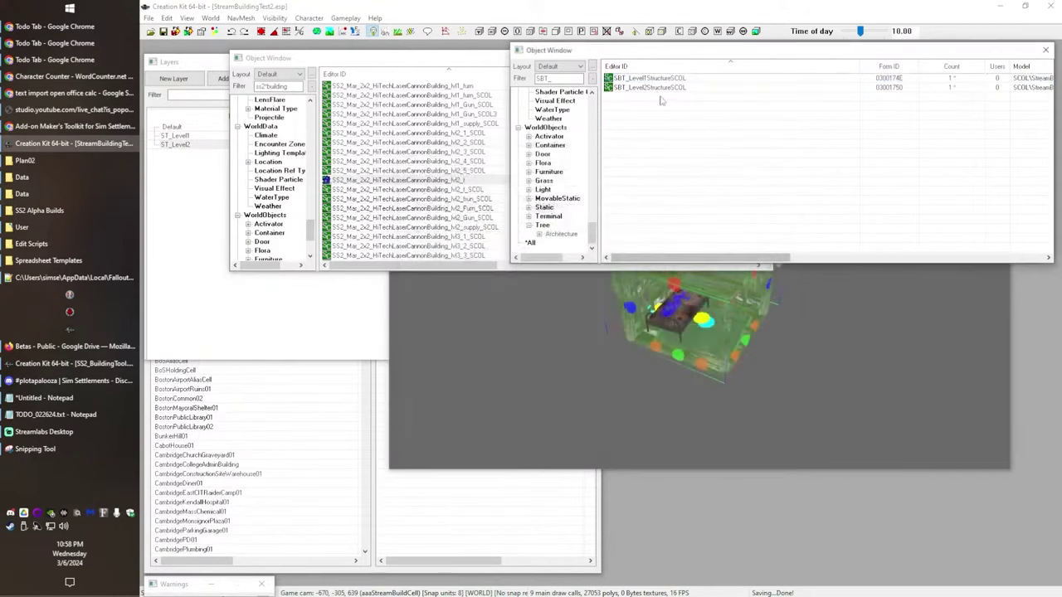
pyautogui.doubleClick(651, 87)
pyautogui.click(496, 247)
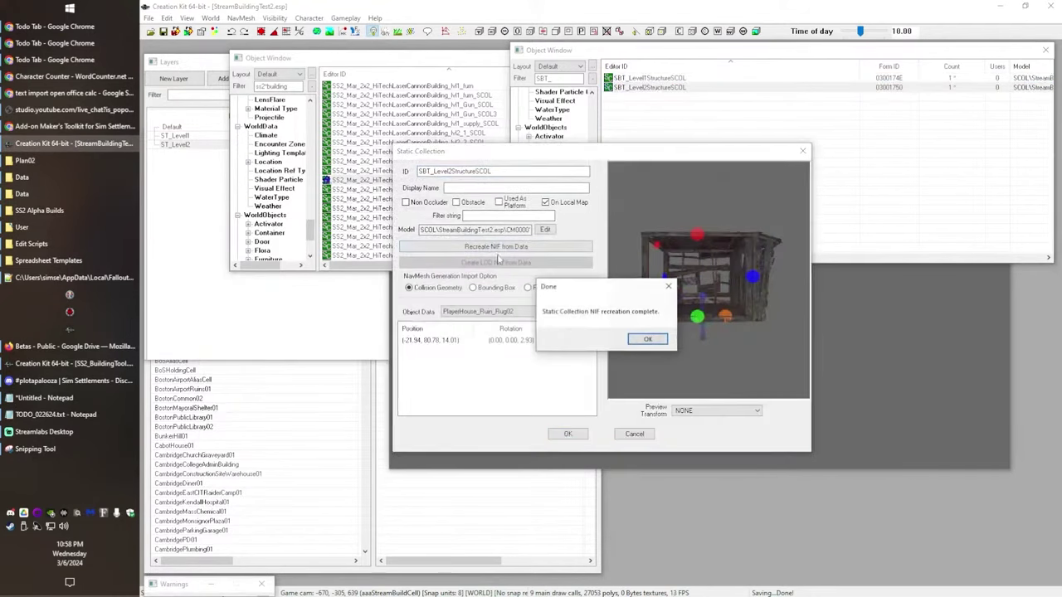
pyautogui.click(646, 340)
# - Switch to File Explorer and move CM00001750.NIF from SCOL\StreamBuildingTest2.esp to the StreamPlans\Plan02 folder
pyautogui.click(51, 160)
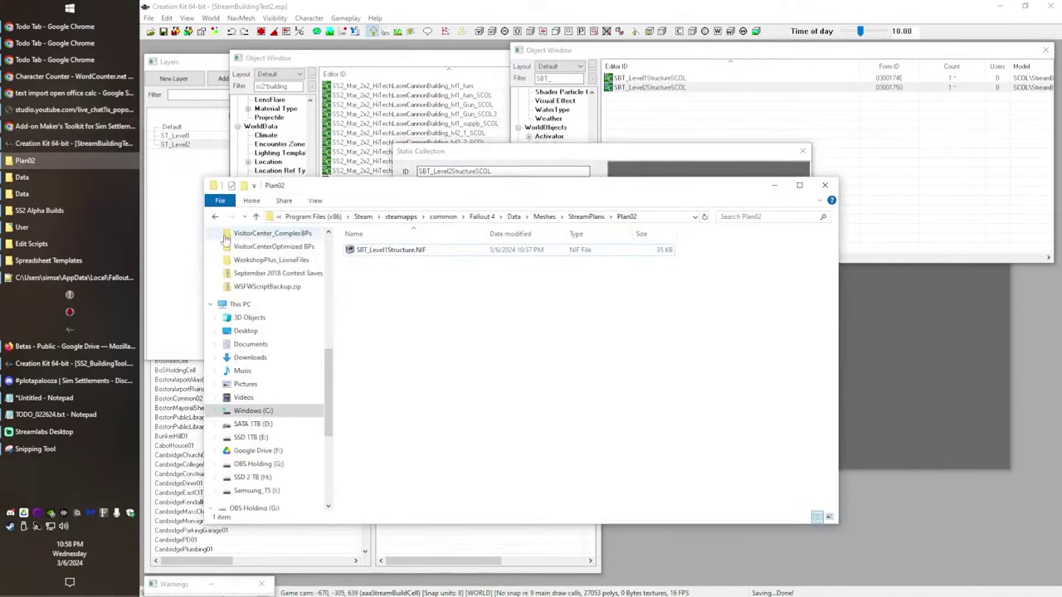
pyautogui.click(215, 216)
pyautogui.click(215, 216)
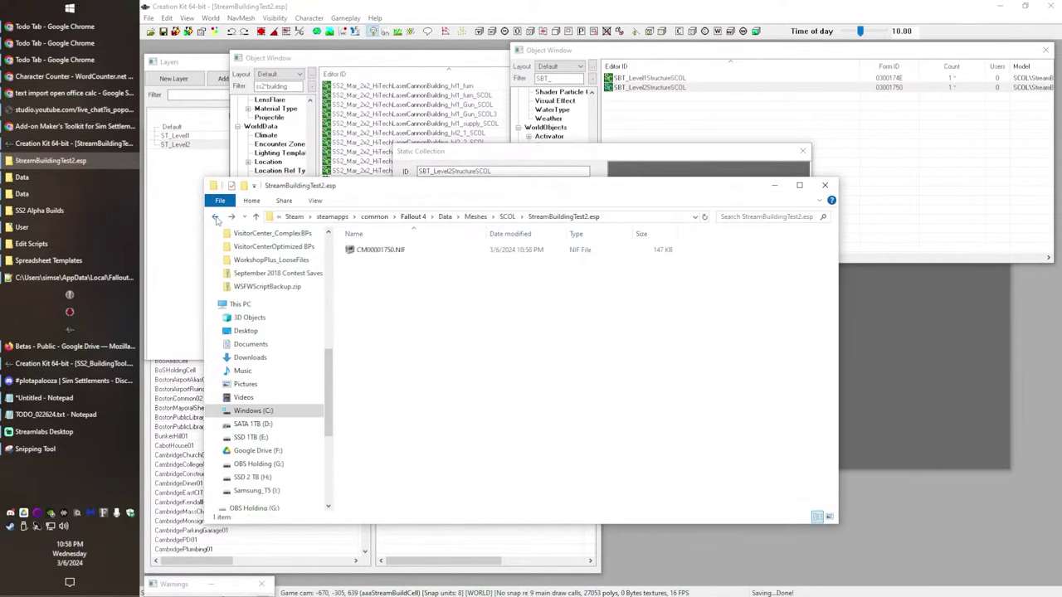
pyautogui.click(369, 249)
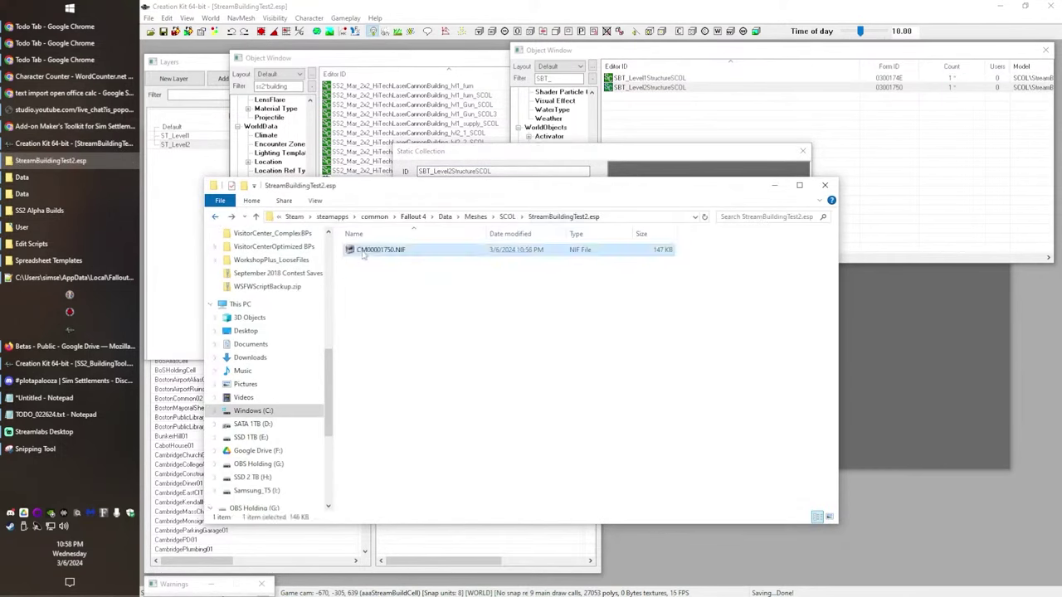
pyautogui.click(475, 217)
pyautogui.doubleClick(373, 285)
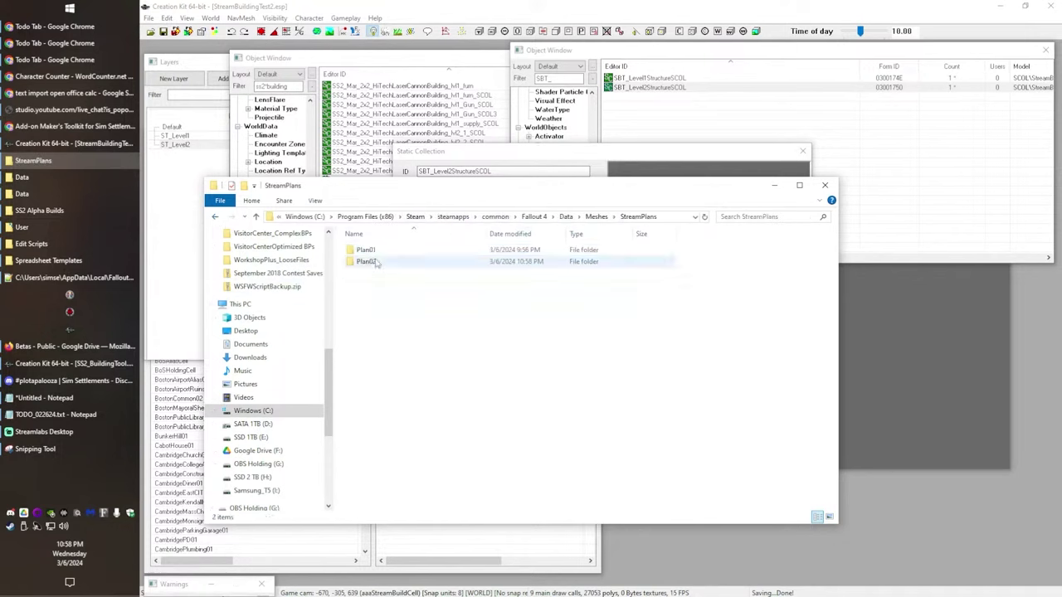
pyautogui.doubleClick(366, 261)
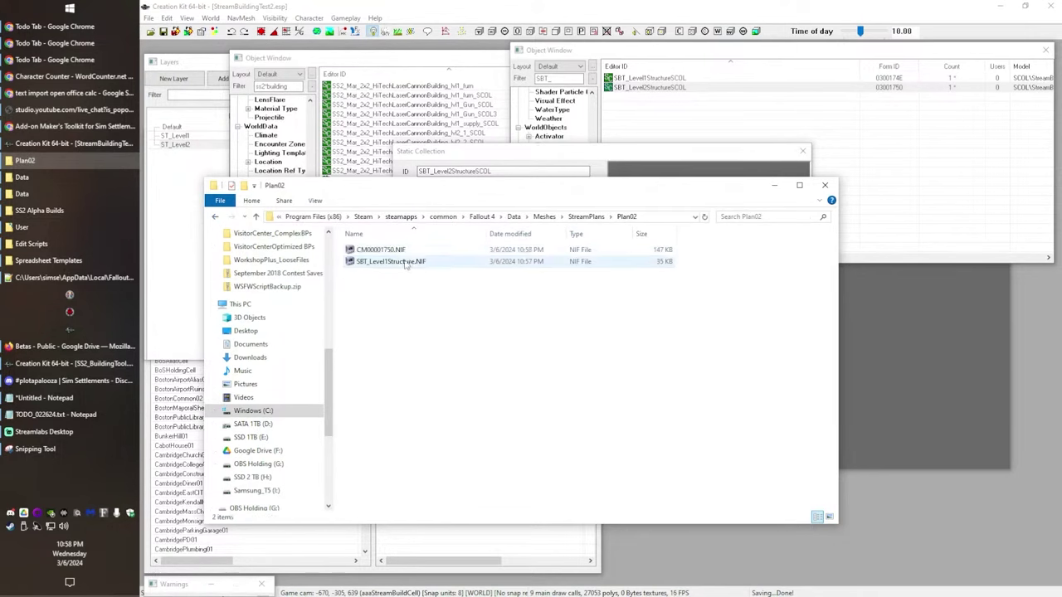
# - Rename CM00001750.NIF as SBT_Level2Structure, reusing the level 1 file's name
pyautogui.click(405, 262)
pyautogui.click(398, 262)
pyautogui.hotkey('ctrl', 'c')
pyautogui.click(370, 251)
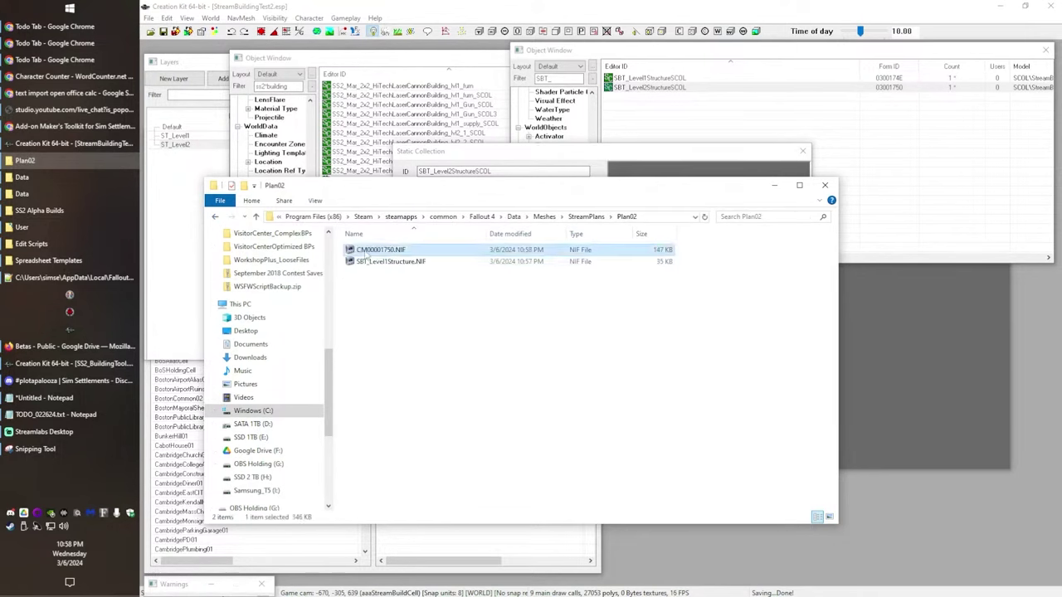
pyautogui.click(393, 251)
pyautogui.hotkey('ctrl', 'v')
pyautogui.write('2')
pyautogui.click(411, 297)
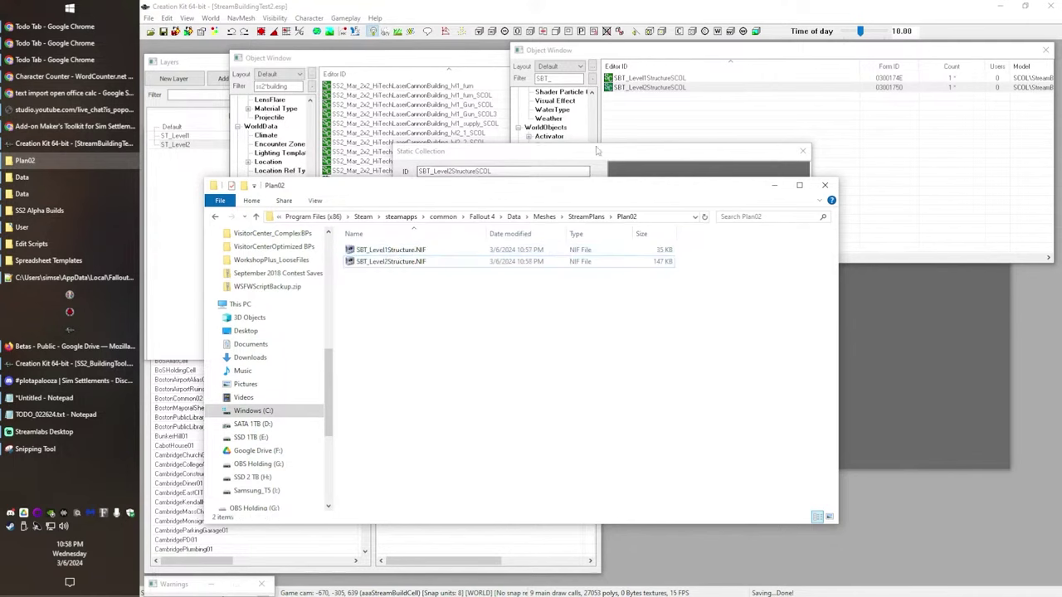
pyautogui.moveTo(440, 415); pyautogui.dragTo(508, 489)
# - Switch to the Creation Kit, rotate the preview of SBT_Level2StructureSCOL to examine it, and close the record unedited
pyautogui.click(606, 156)
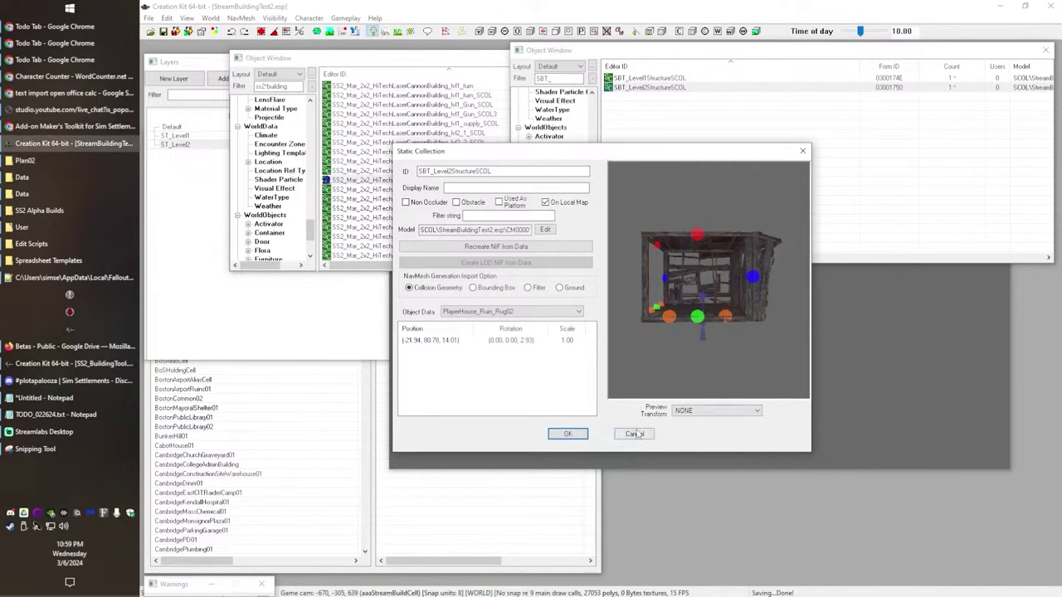
pyautogui.moveTo(689, 237); pyautogui.dragTo(775, 384)
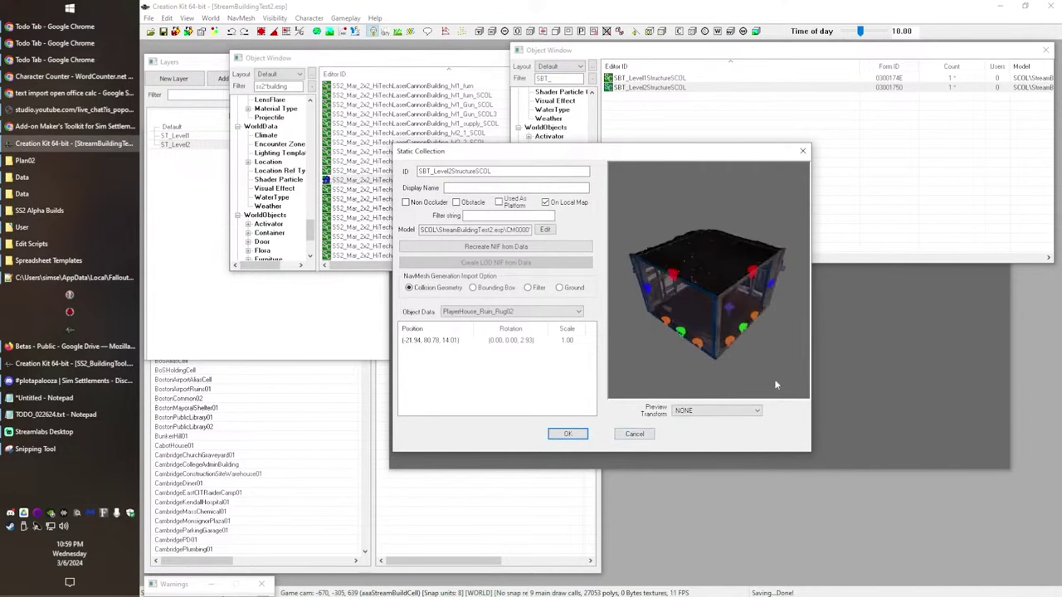
pyautogui.click(634, 435)
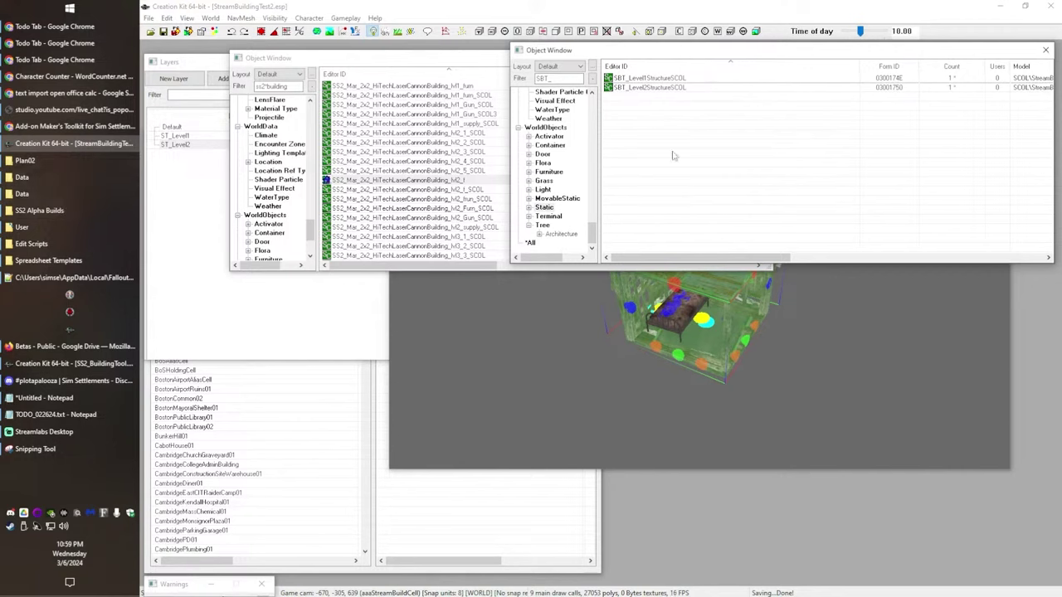
# - Compare the list entries of the static SS2_Mar_2x2_HiTechLaserCannonBuilding_lvl2_f and its matching SCOL version
pyautogui.click(467, 144)
pyautogui.click(463, 181)
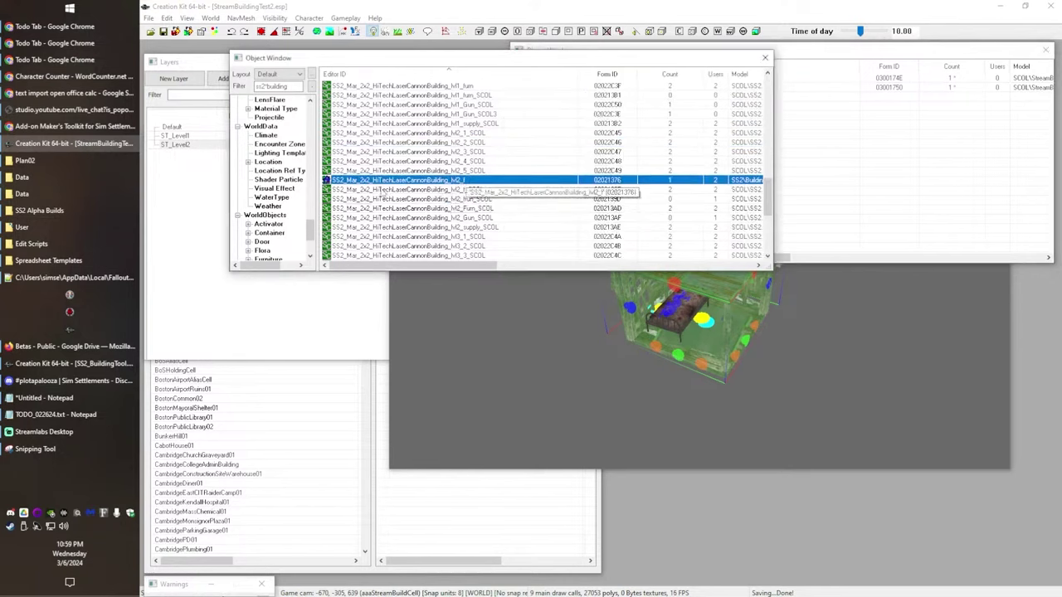
pyautogui.click(470, 190)
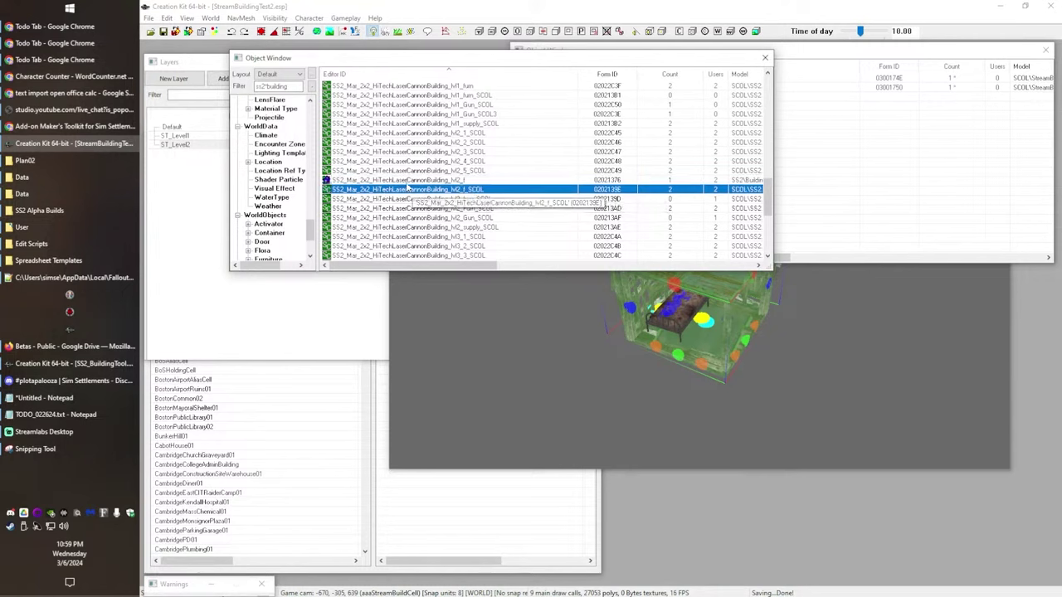
pyautogui.press('Up')
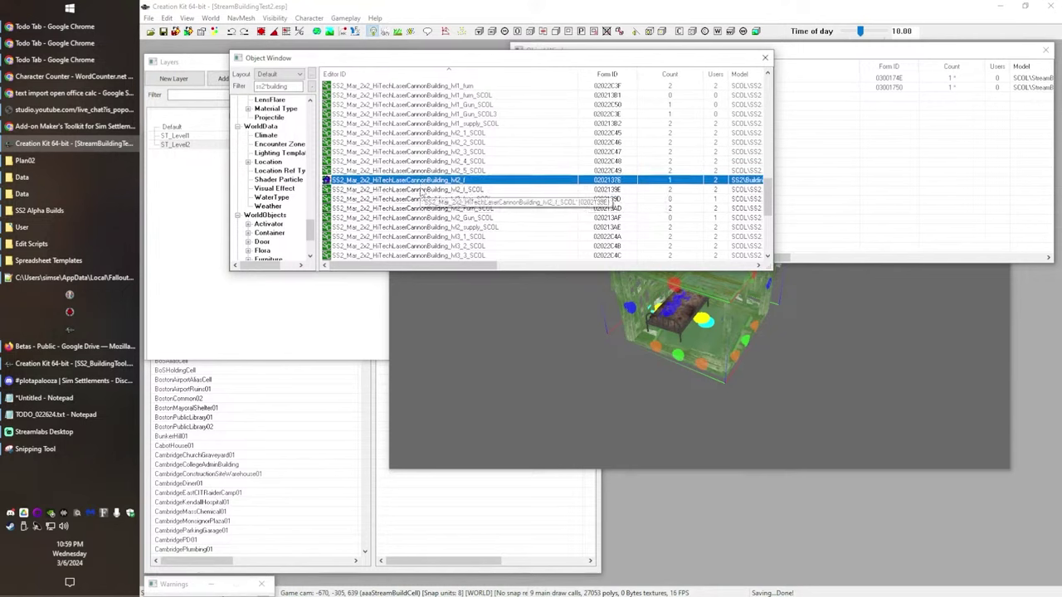
pyautogui.press('Down')
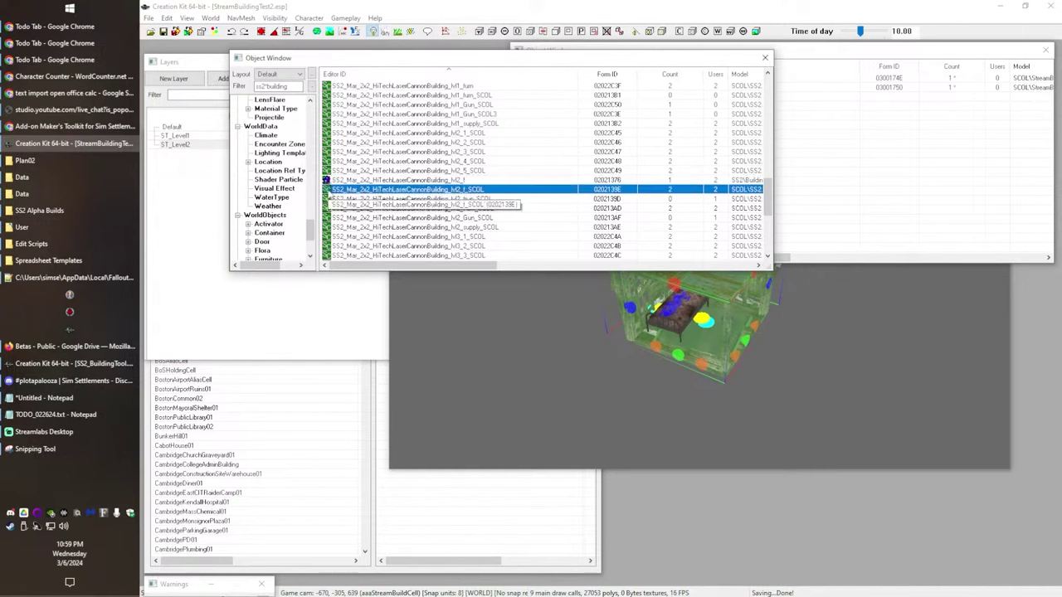
pyautogui.press('Up')
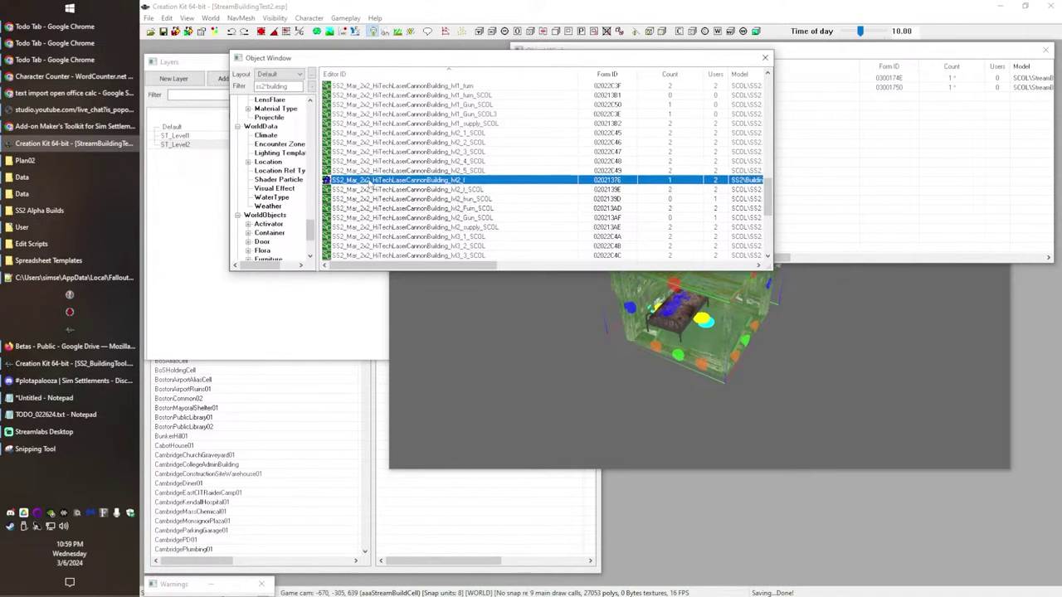
# - Open the lvl2_f static and its SCOL, examine the SCOL's object data list and the static's rotated preview, and close both unedited
pyautogui.press('Return')
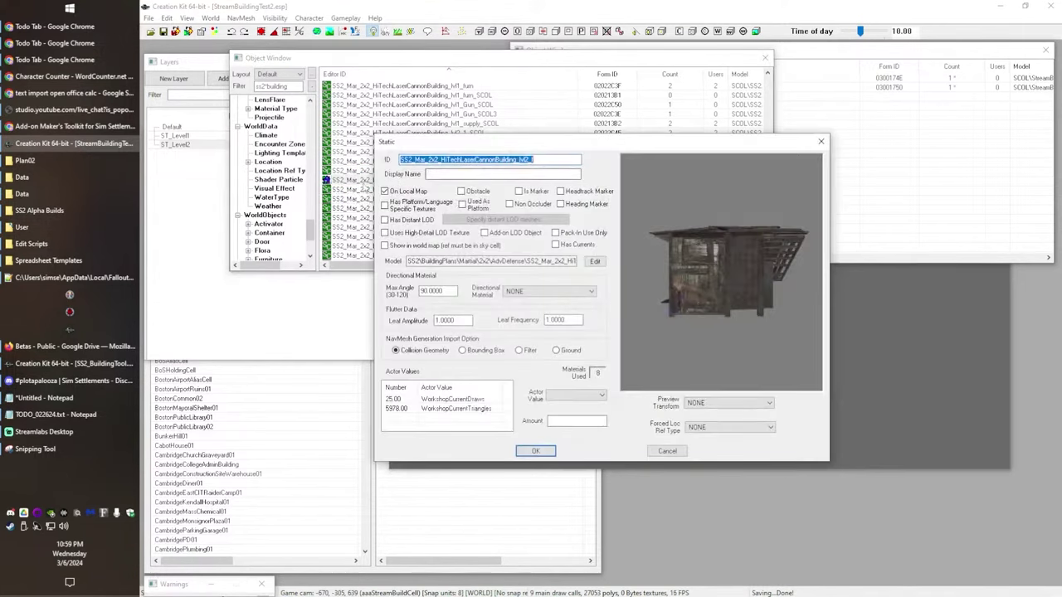
pyautogui.doubleClick(365, 189)
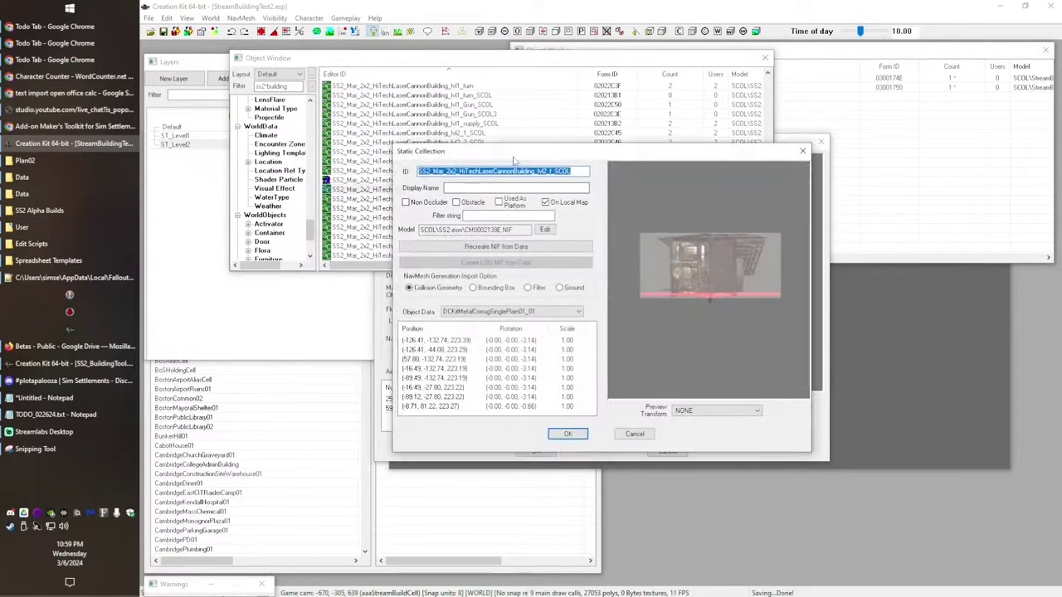
pyautogui.click(355, 292)
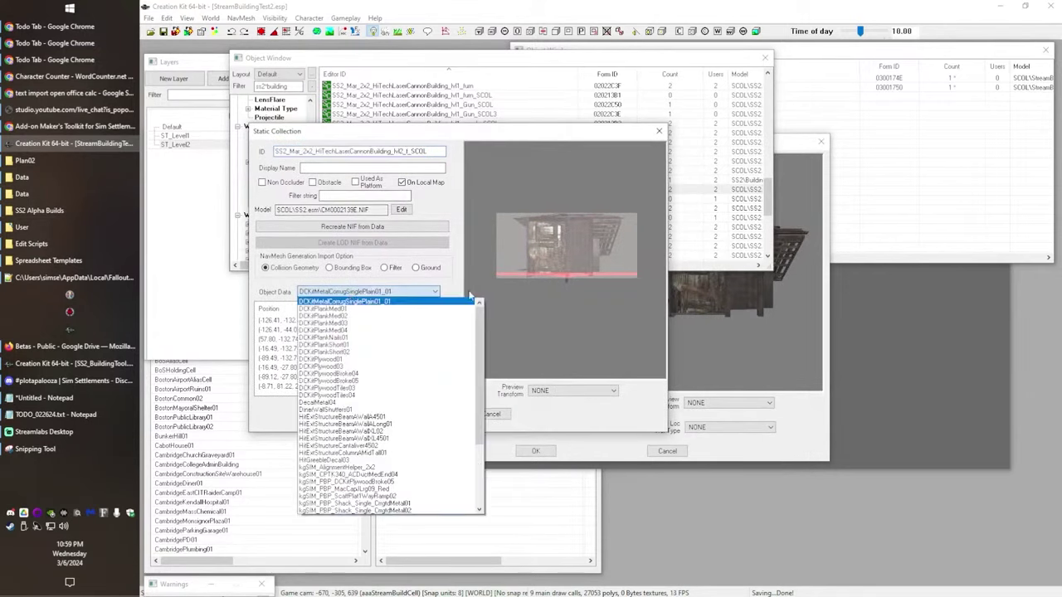
pyautogui.click(826, 316)
pyautogui.click(826, 316)
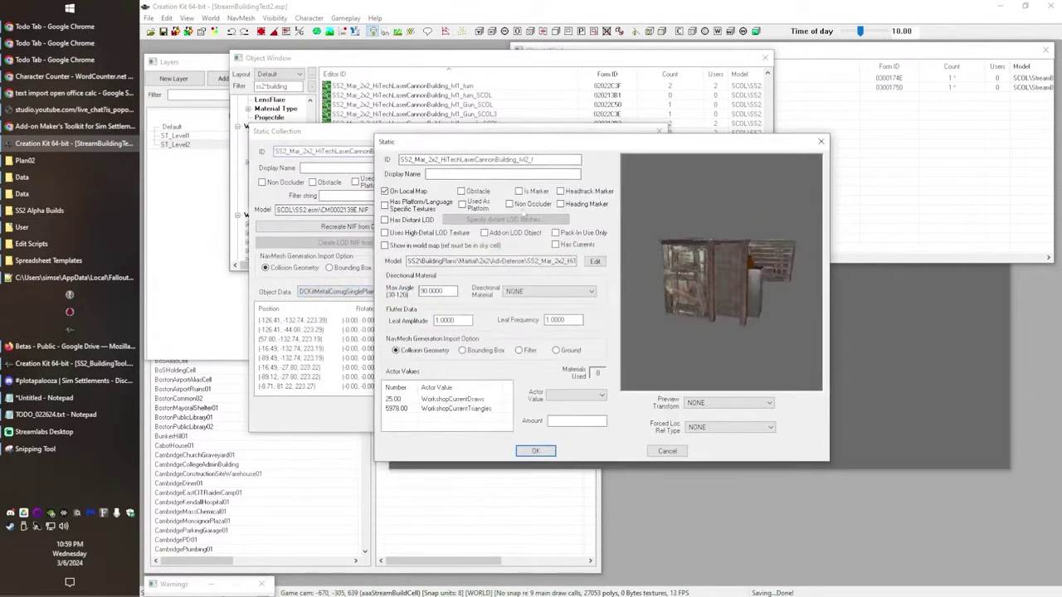
pyautogui.moveTo(720, 253); pyautogui.dragTo(688, 257)
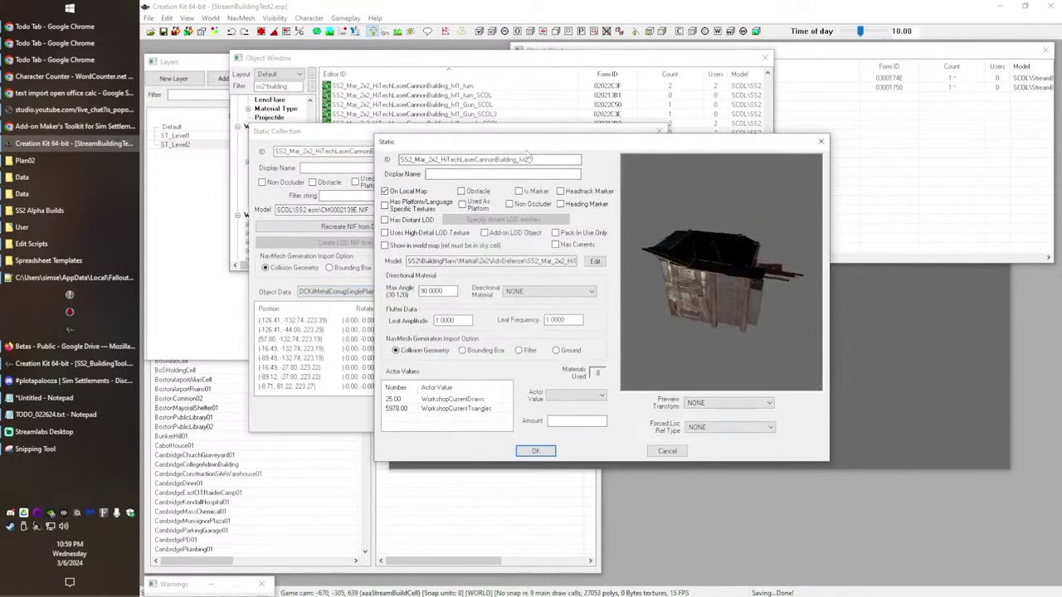
pyautogui.click(820, 142)
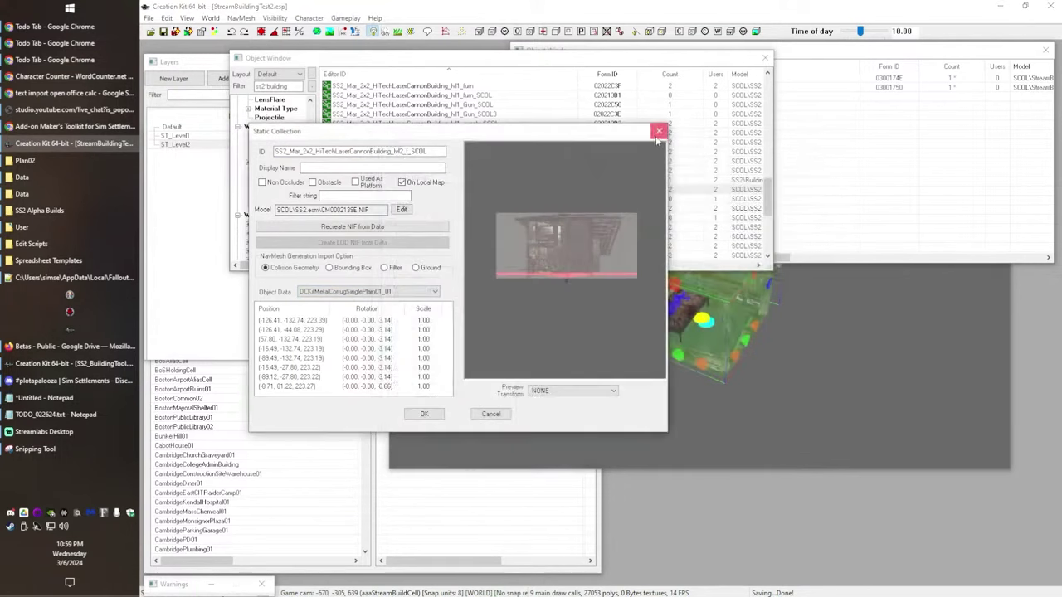
pyautogui.click(647, 138)
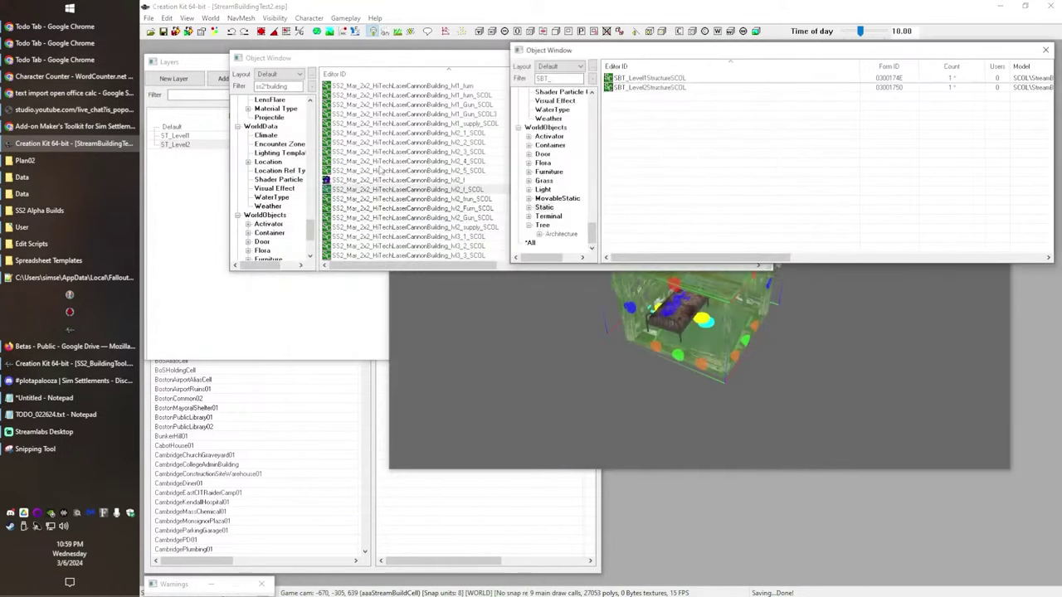
# - Switch to the Plan02 folder in File Explorer and select both structure NIF files
pyautogui.click(48, 159)
pyautogui.moveTo(340, 186); pyautogui.dragTo(389, 183)
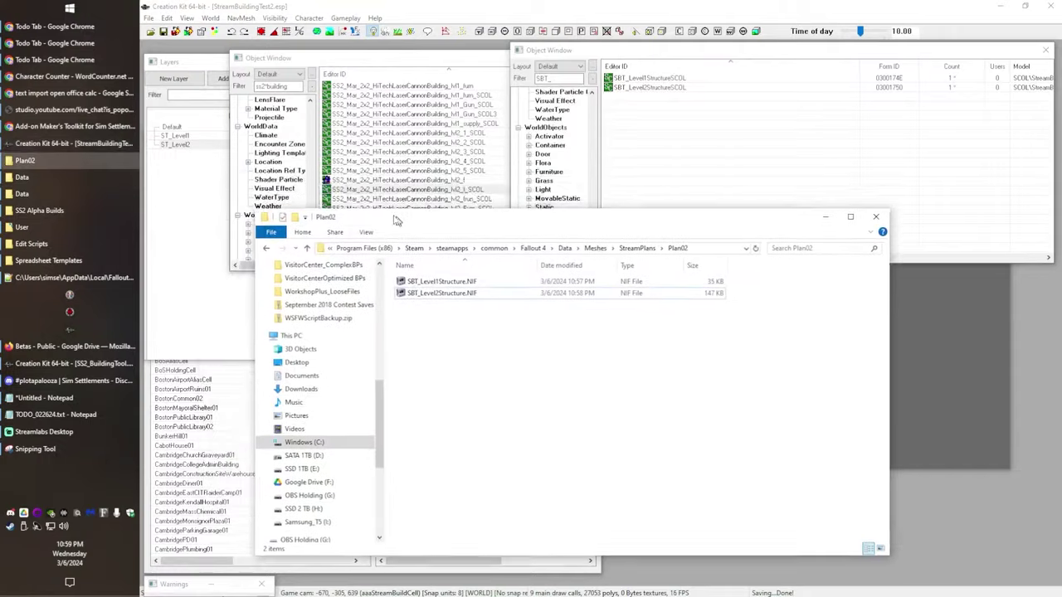
pyautogui.moveTo(592, 303); pyautogui.dragTo(596, 222)
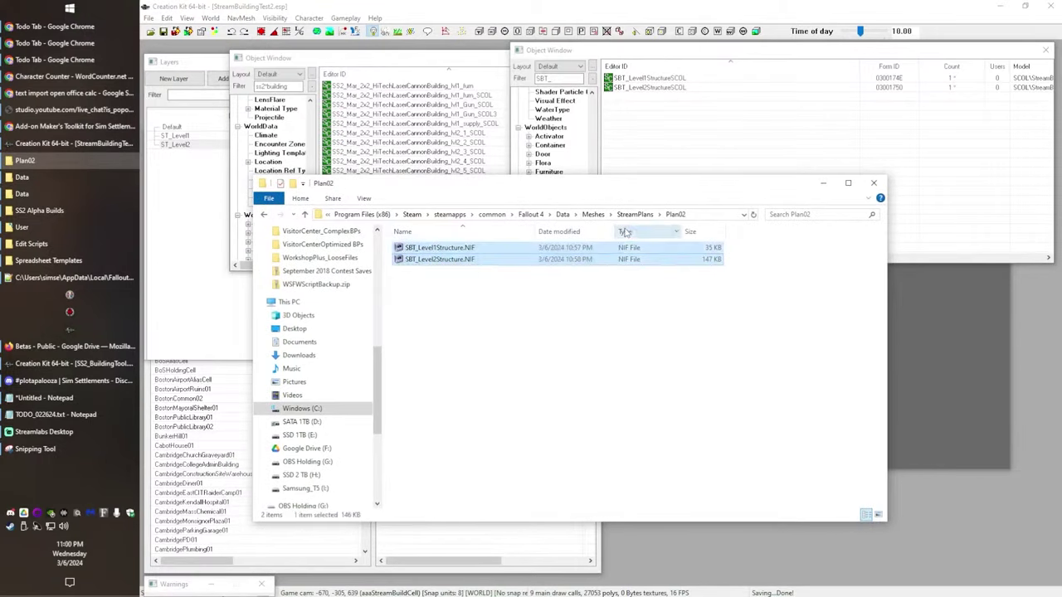
# - Add the Plan02 files SBT_Level1Structure.NIF and SBT_Level2Structure.NIF to the Creation Kit's Static category as new static records
pyautogui.moveTo(433, 256); pyautogui.dragTo(572, 55)
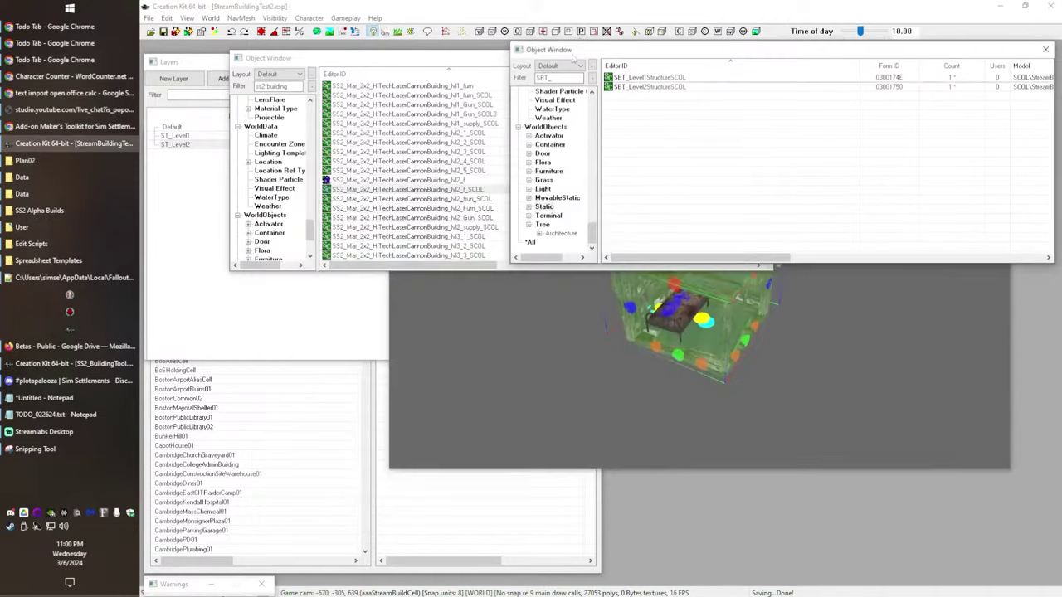
pyautogui.click(546, 207)
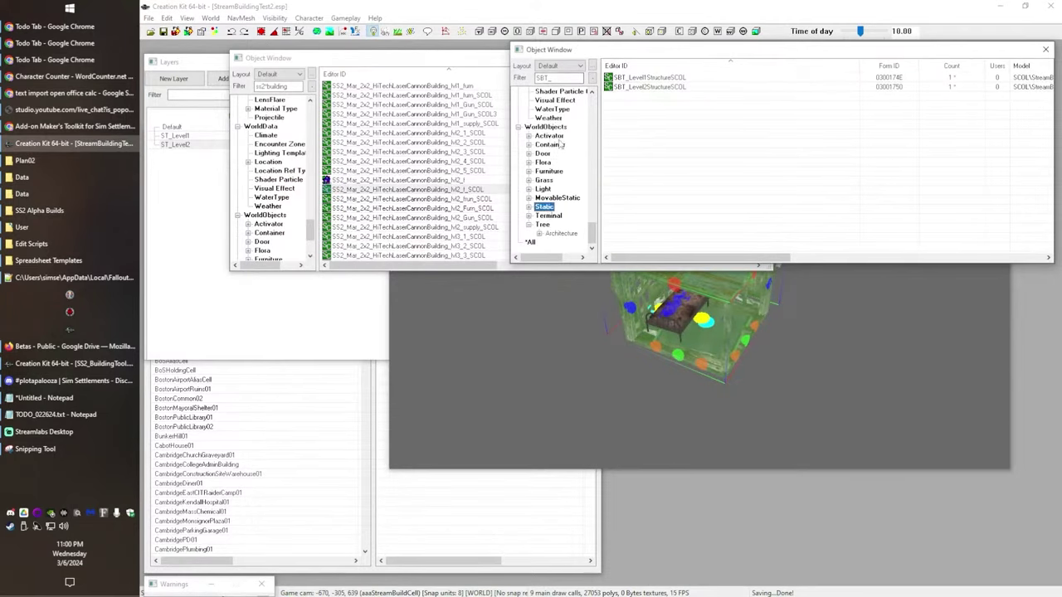
pyautogui.click(549, 135)
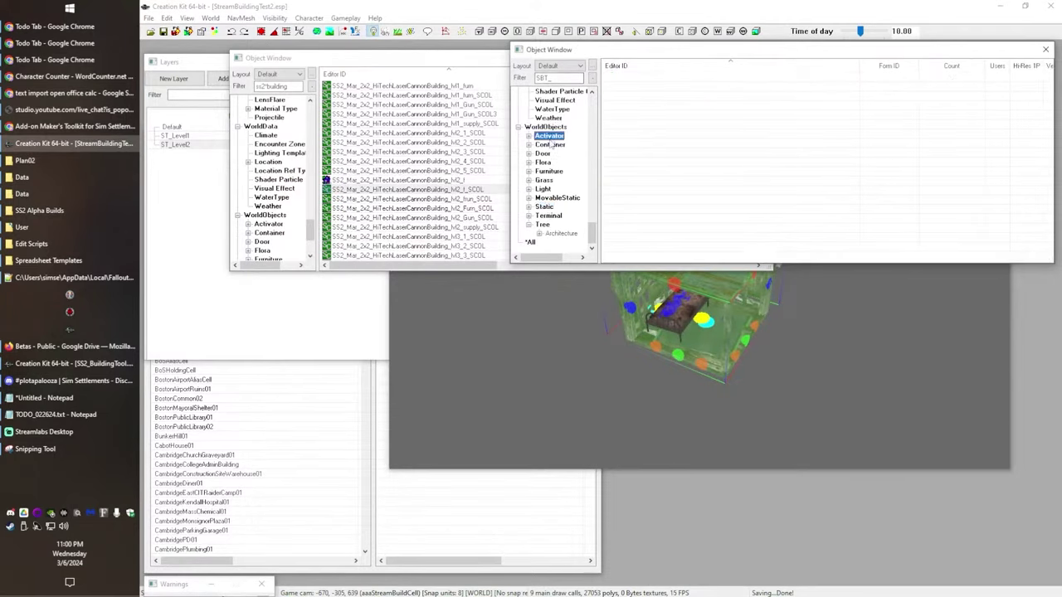
pyautogui.click(545, 207)
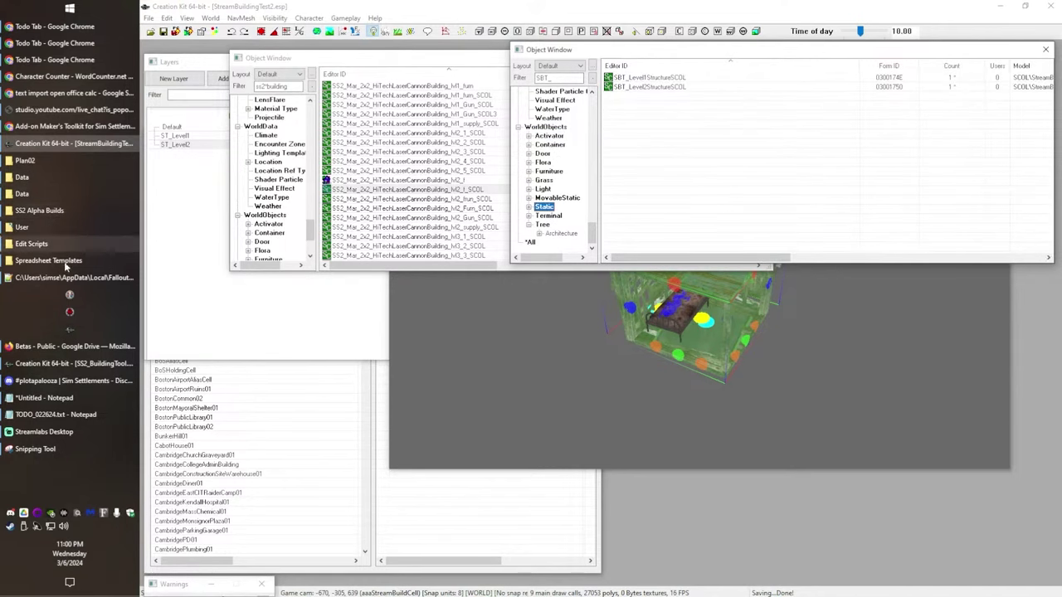
pyautogui.click(25, 160)
pyautogui.moveTo(433, 254); pyautogui.dragTo(663, 133)
pyautogui.click(661, 77)
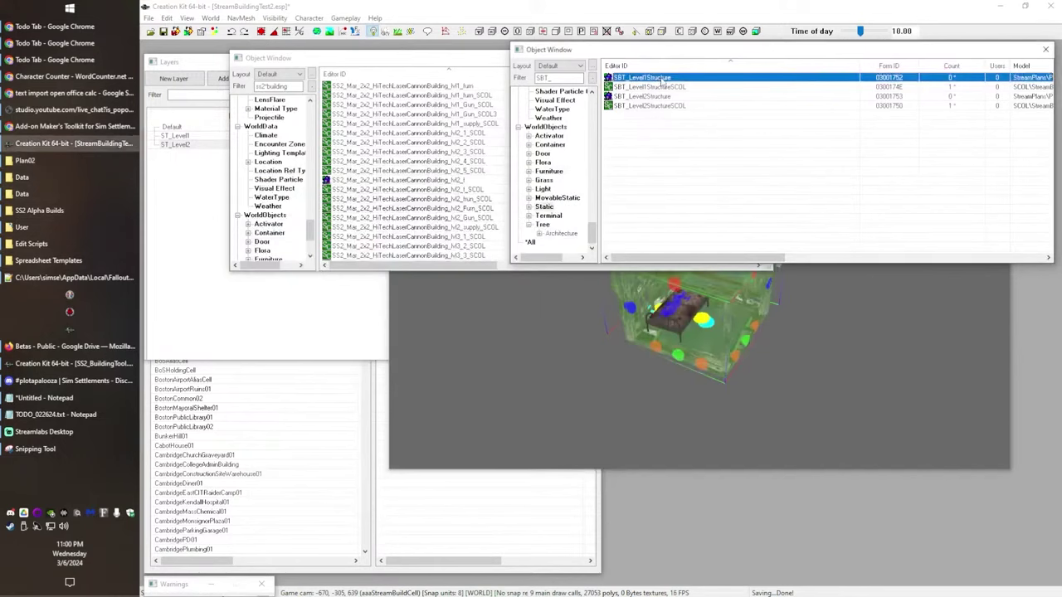
# - Examine the model previews of the SBT_Level1Structure and SBT_Level2Structure statics and close both records unedited
pyautogui.doubleClick(661, 79)
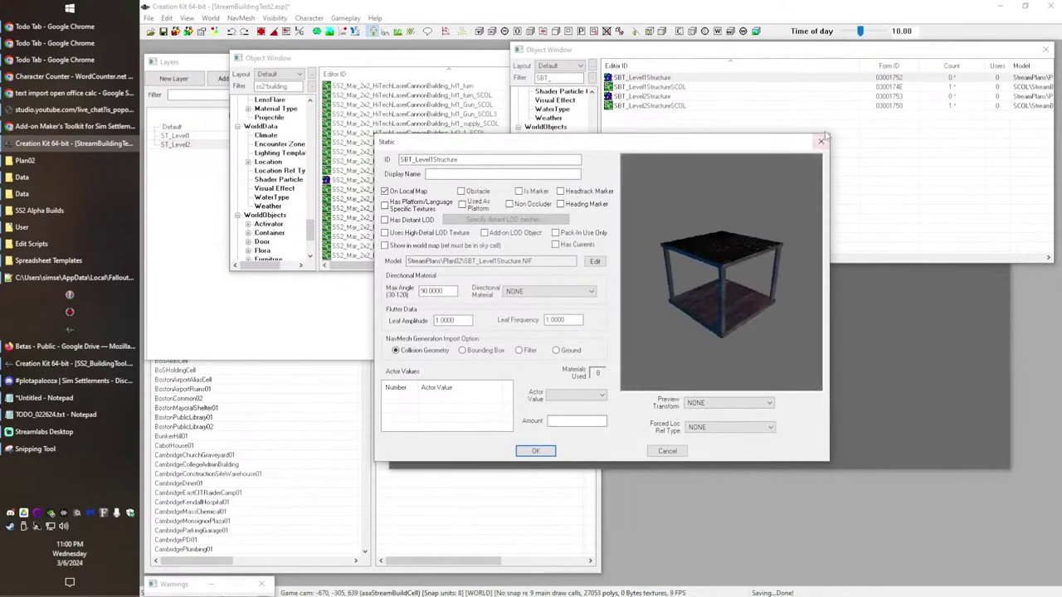
pyautogui.click(820, 141)
pyautogui.click(659, 96)
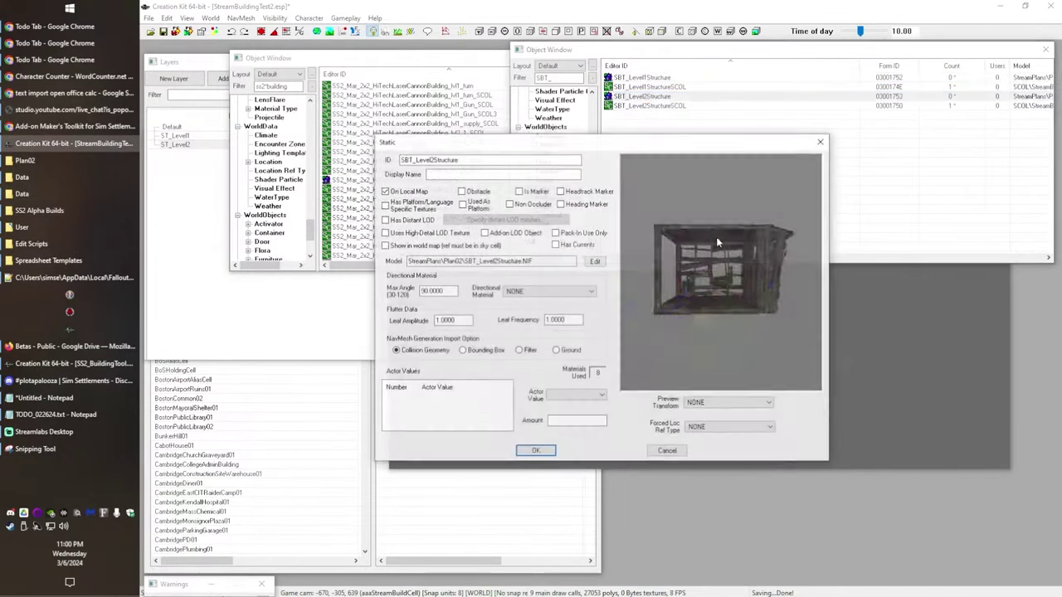
pyautogui.moveTo(716, 237)
pyautogui.mouseDown()
pyautogui.moveTo(803, 181)
pyautogui.moveTo(730, 228)
pyautogui.mouseUp()
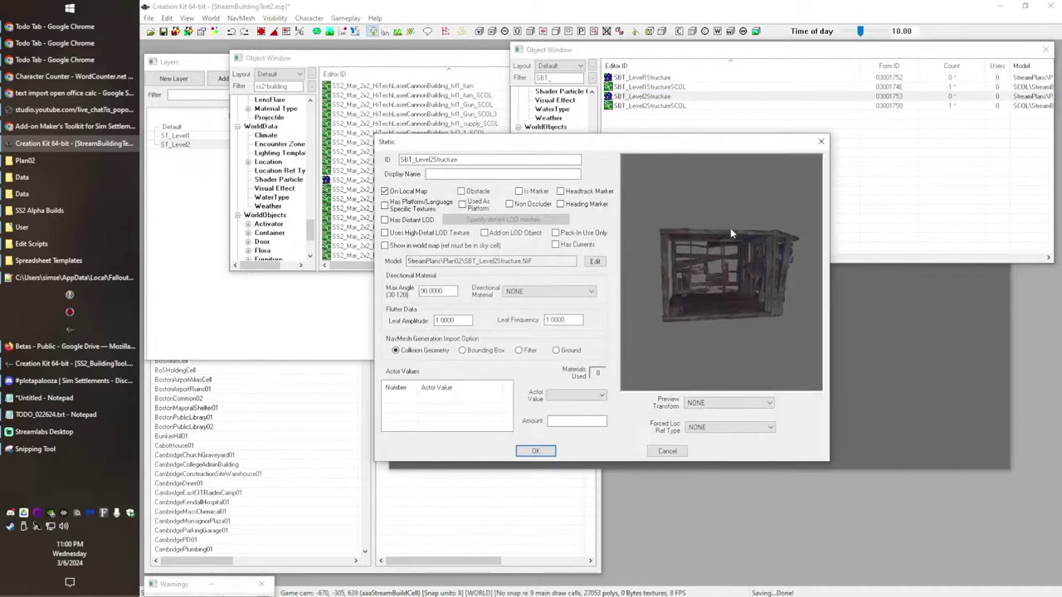
pyautogui.click(820, 141)
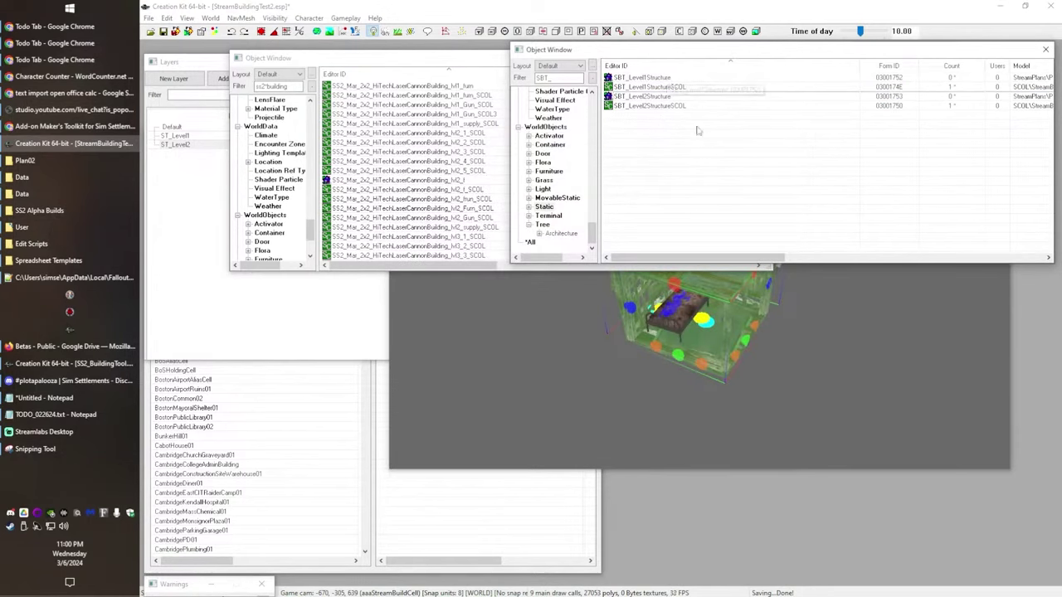
# - Show the ST_Level1 and ST_Level2 layers one at a time, ending on ST_Level2, and examine each level's building in aaaStreamBuildCell
pyautogui.click(196, 137)
pyautogui.click(364, 144)
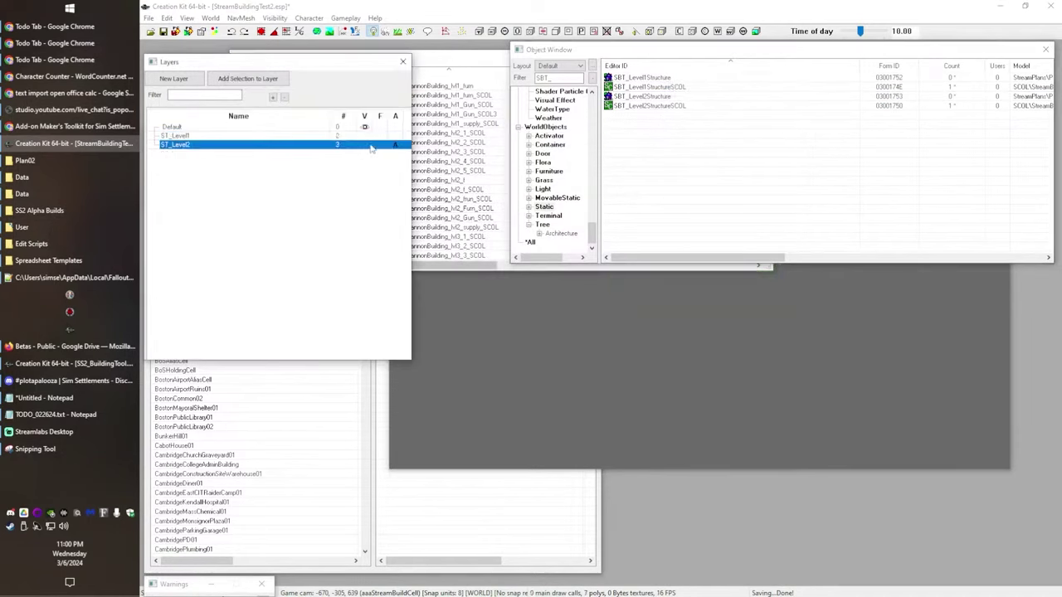
pyautogui.click(365, 136)
pyautogui.click(544, 353)
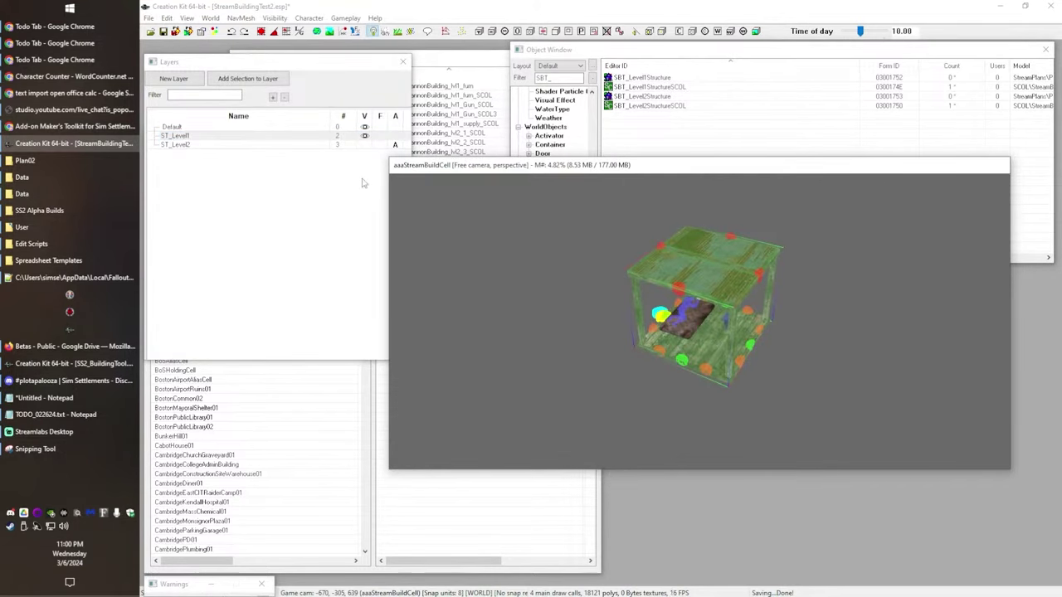
pyautogui.click(364, 136)
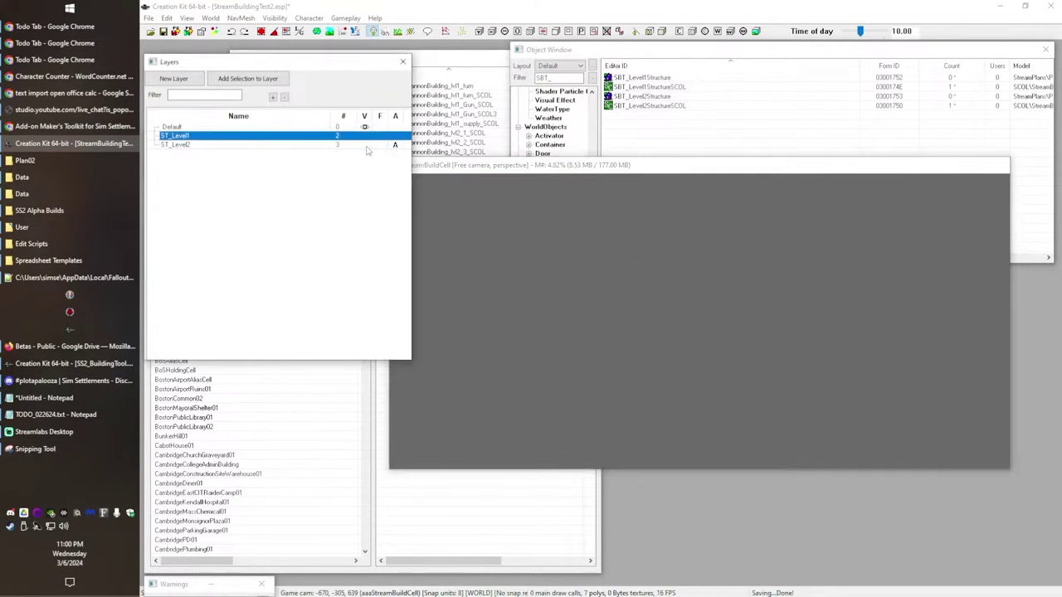
pyautogui.click(364, 144)
pyautogui.click(688, 229)
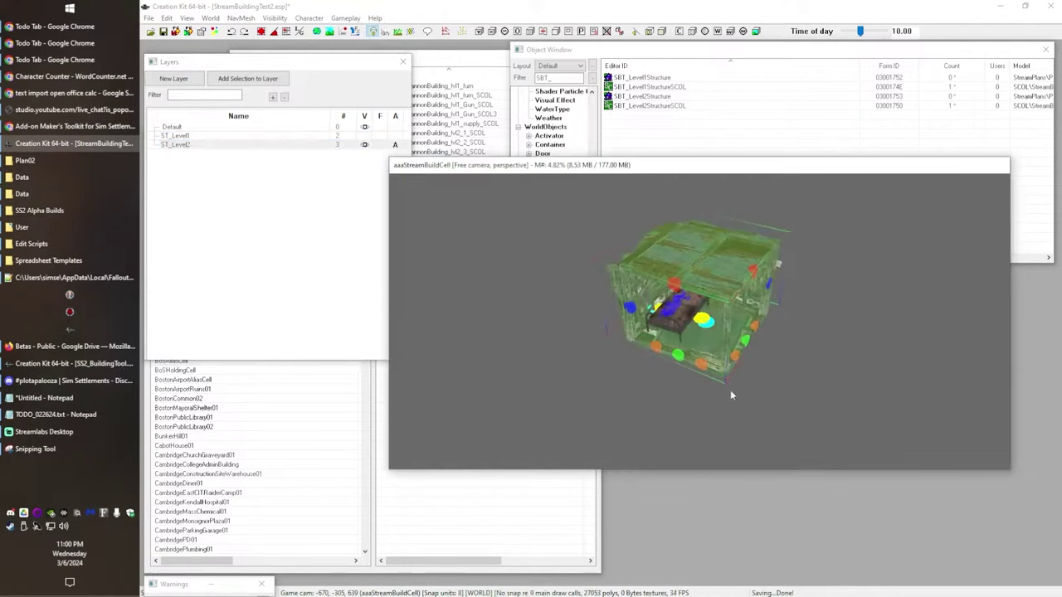
pyautogui.scroll(5, 674, 408)
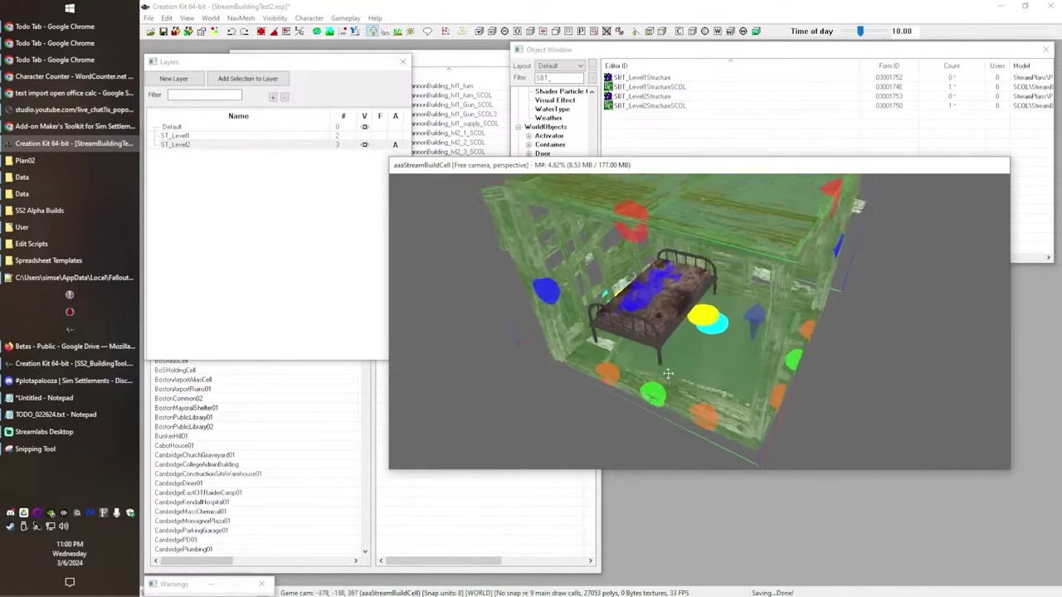
pyautogui.keyDown('shift'); pyautogui.moveTo(633, 338); pyautogui.dragTo(581, 330, button='middle'); pyautogui.keyUp('shift')
pyautogui.scroll(-3, 600, 391)
pyautogui.keyDown('shift'); pyautogui.moveTo(600, 391); pyautogui.dragTo(627, 356, button='middle'); pyautogui.keyUp('shift')
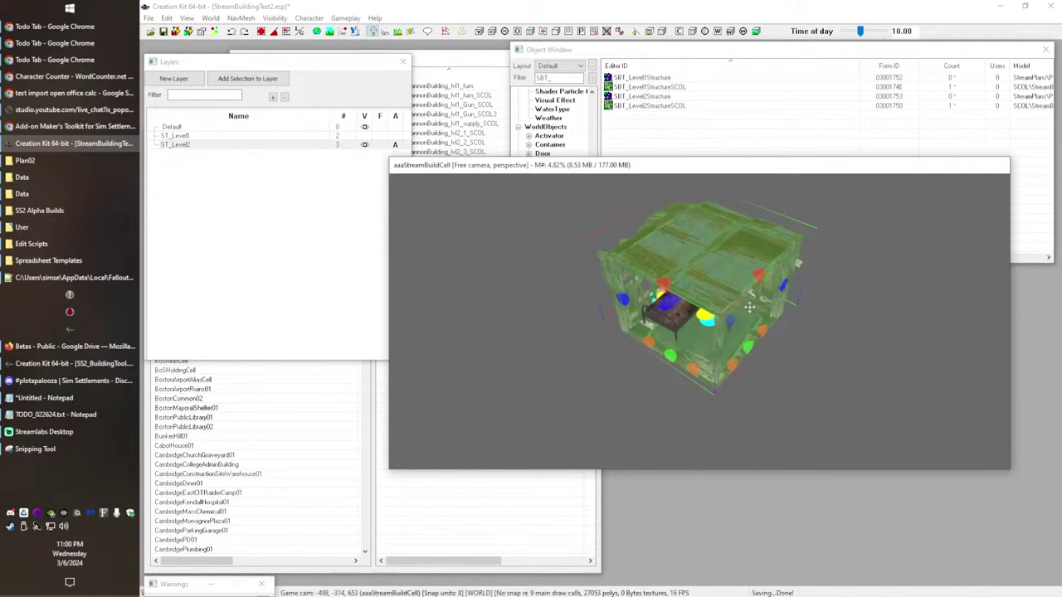
pyautogui.scroll(-1, 757, 301)
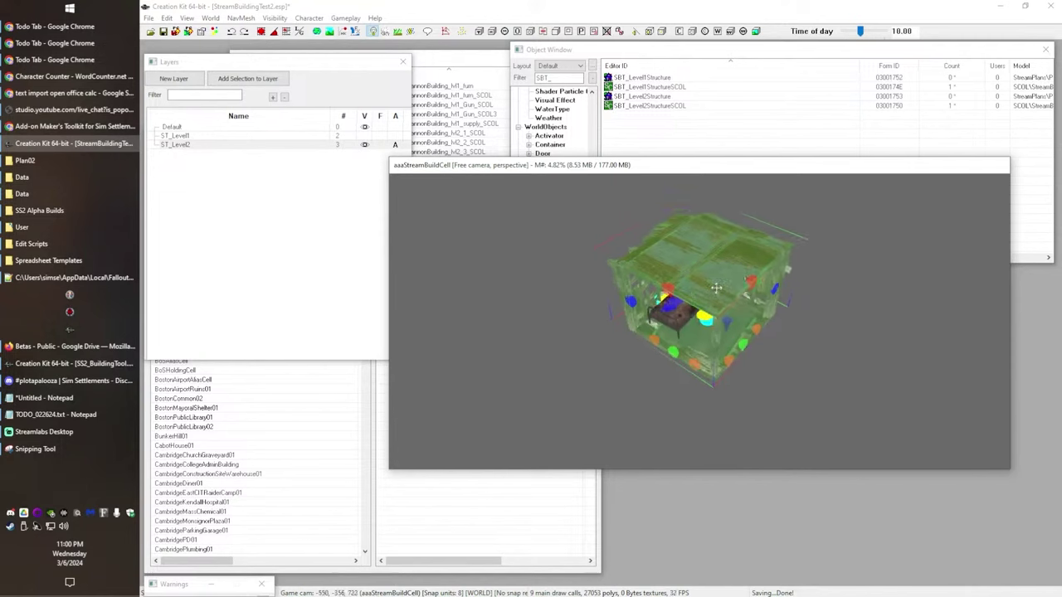
# - Save the StreamBuildingTest2.esp plugin
pyautogui.click(640, 120)
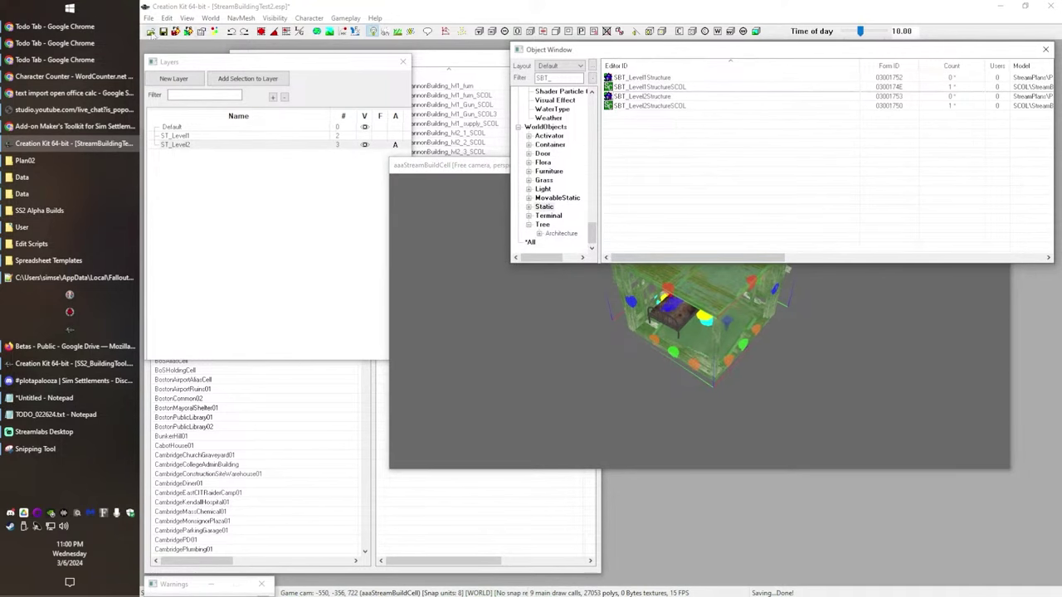
pyautogui.click(163, 31)
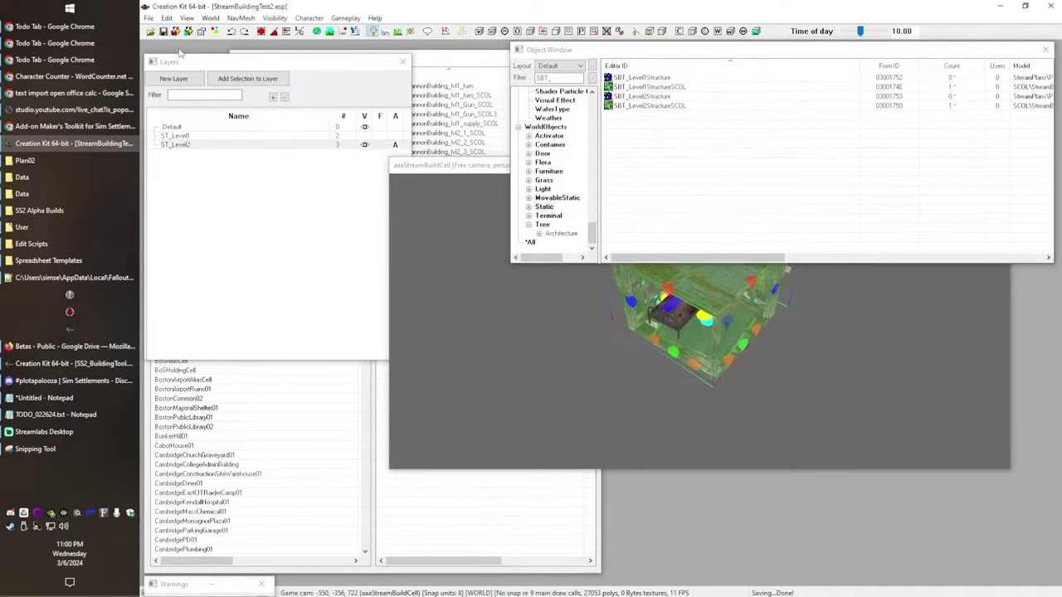
pyautogui.click(735, 206)
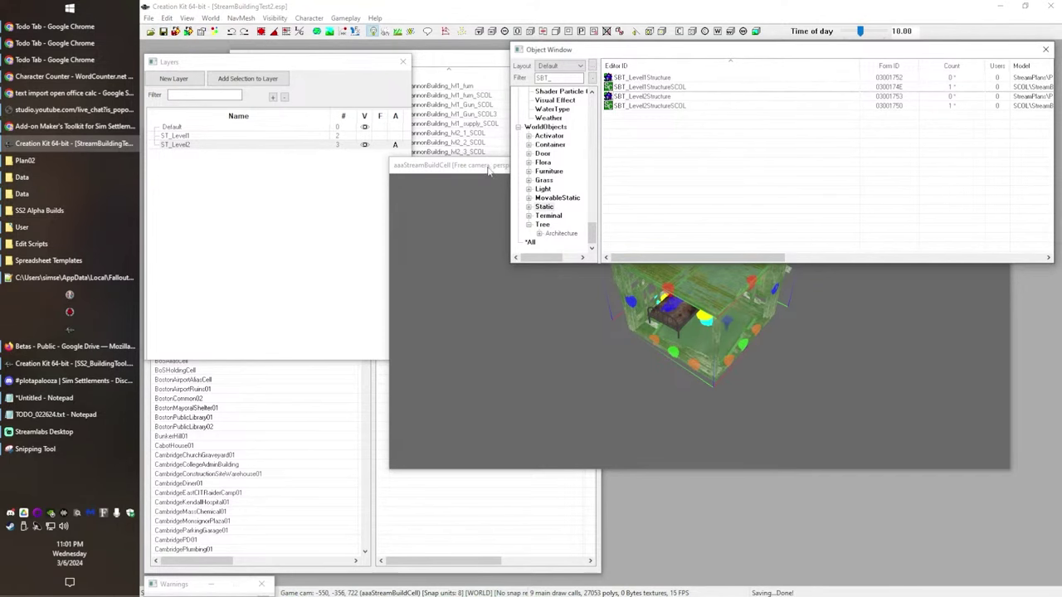
pyautogui.click(490, 170)
pyautogui.click(670, 146)
pyautogui.click(643, 79)
pyautogui.click(651, 88)
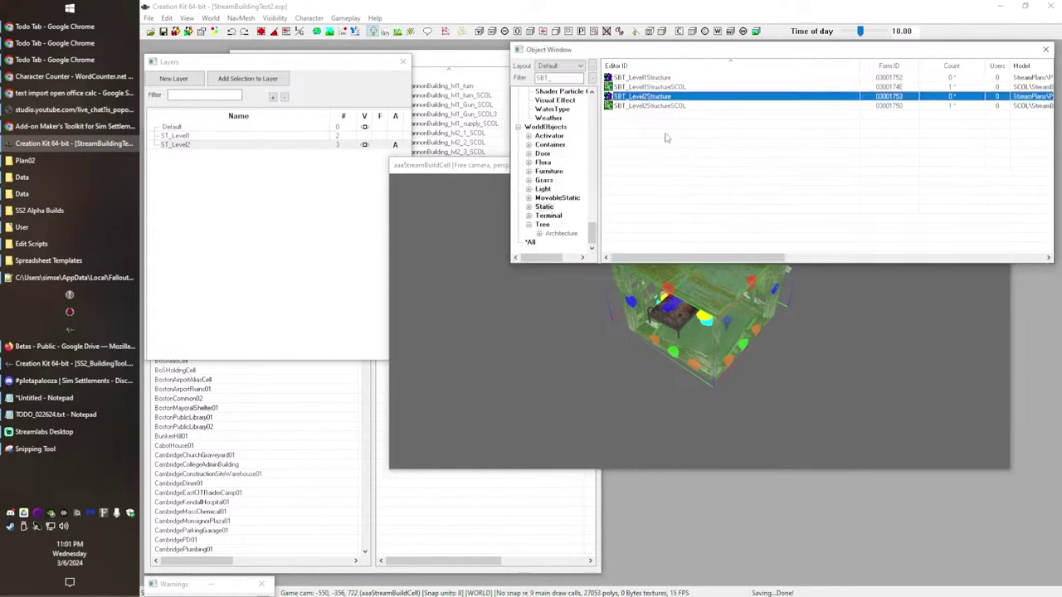
pyautogui.click(668, 138)
# - Hide the ST_Level2 layer, show ST_Level1, and make ST_Level1 the active layer
pyautogui.click(350, 198)
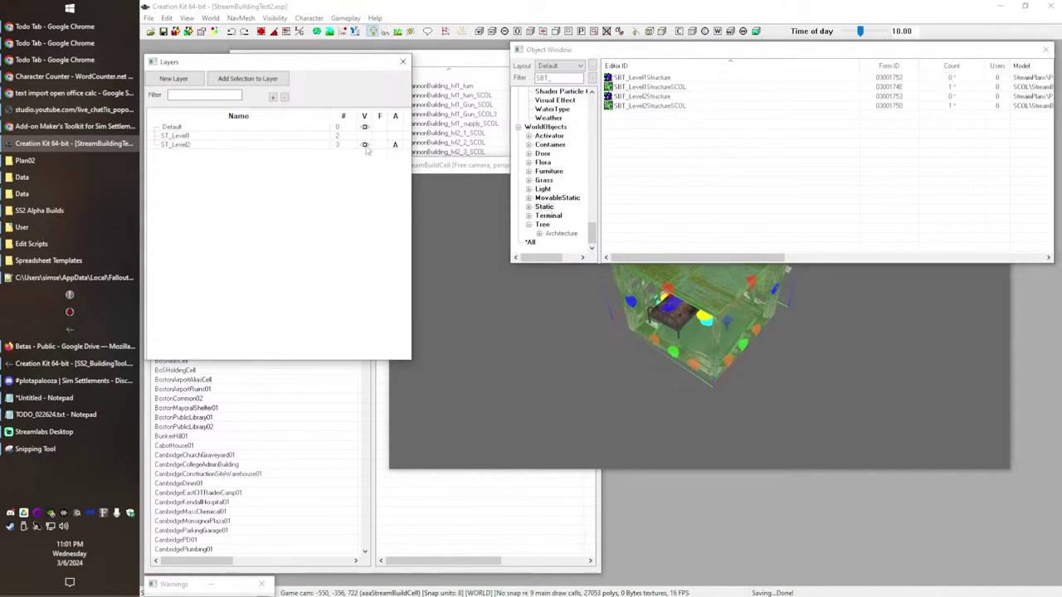
pyautogui.click(364, 145)
pyautogui.click(365, 136)
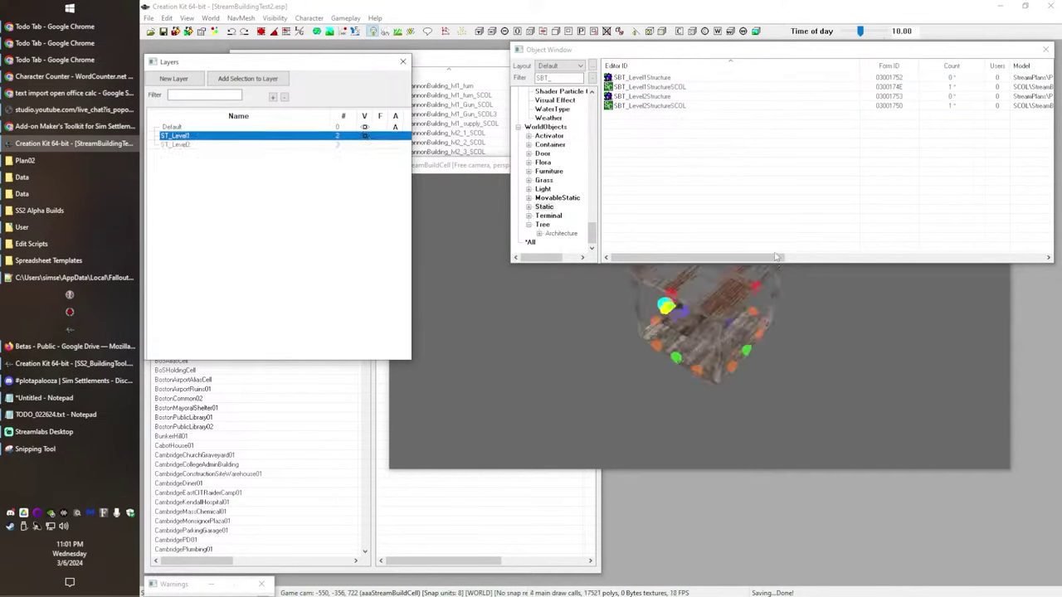
pyautogui.click(455, 172)
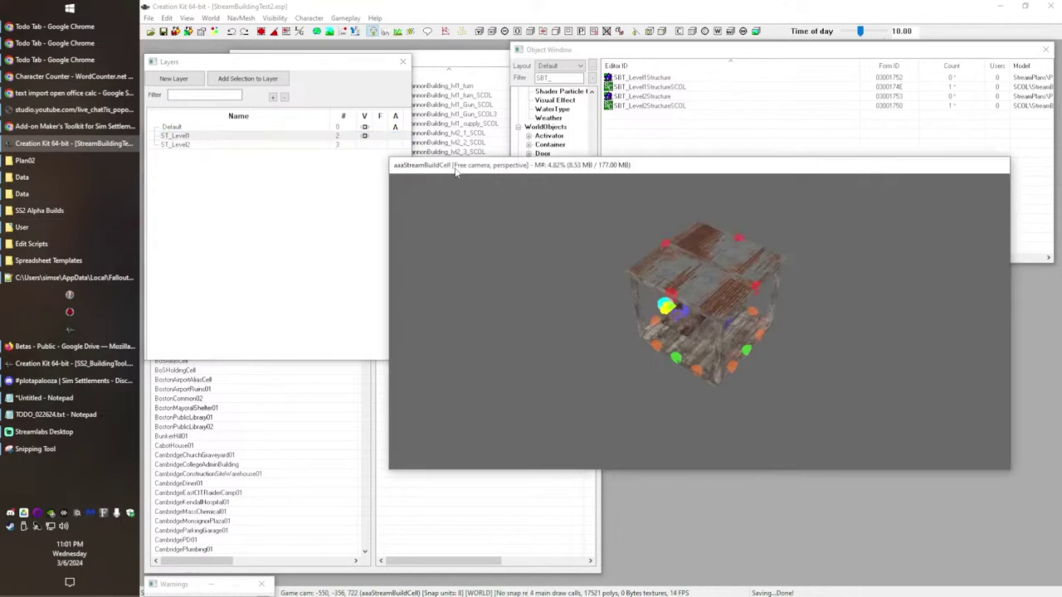
pyautogui.click(395, 136)
pyautogui.click(494, 166)
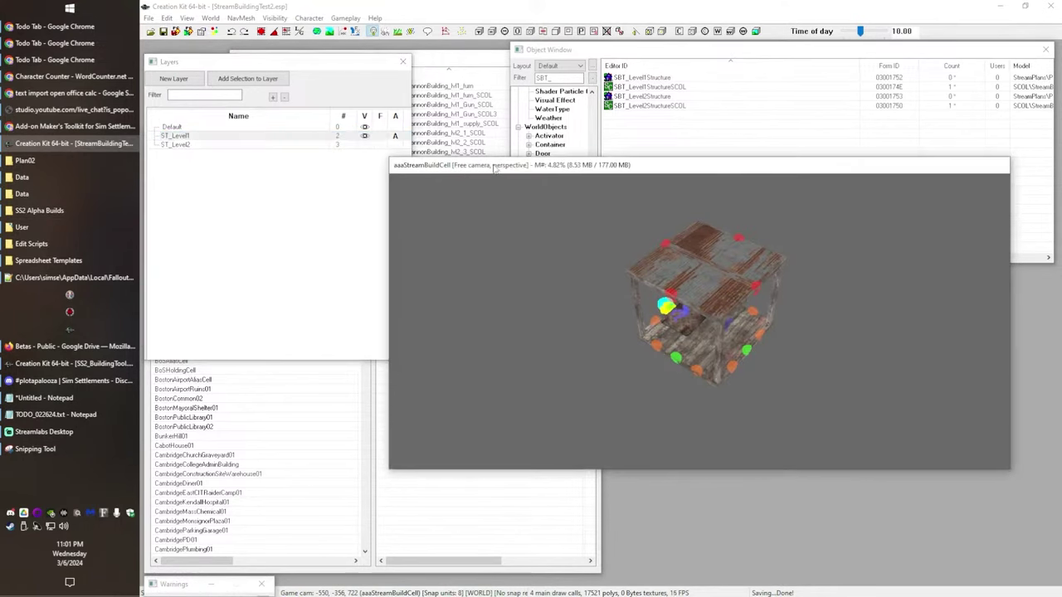
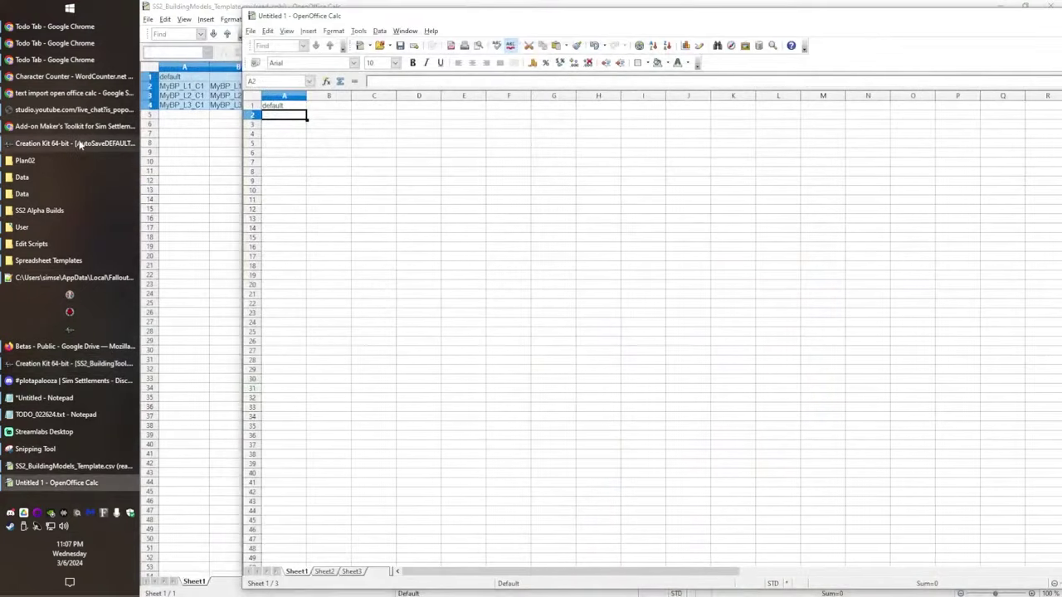
# - Take the level 1 static's Editor ID from the Creation Kit and enter SBT_Level1Structure in cell A2 of the untitled Calc sheet
pyautogui.click(76, 143)
pyautogui.click(649, 77)
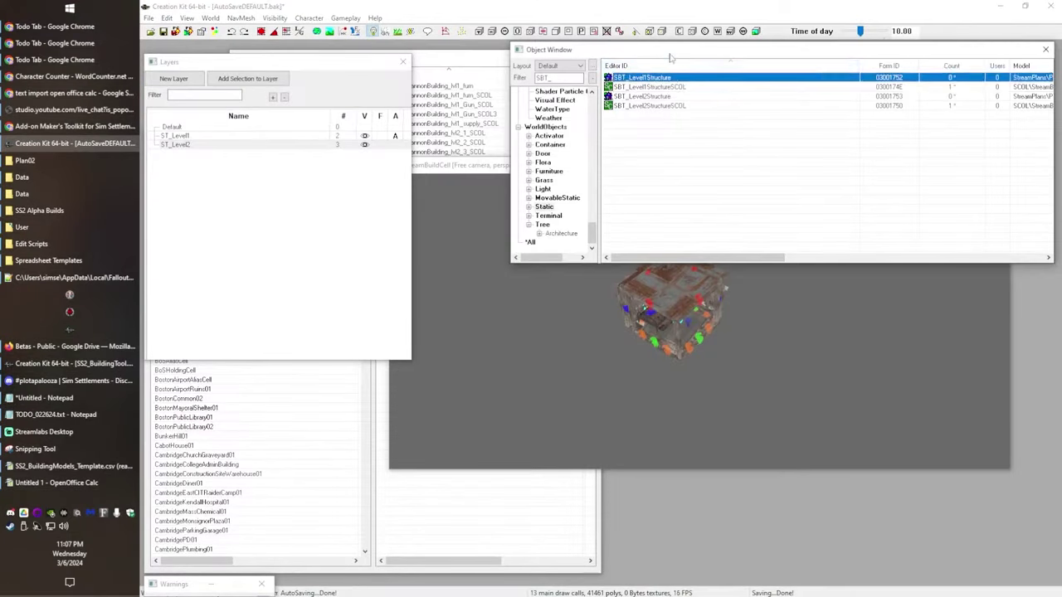
pyautogui.moveTo(670, 52); pyautogui.dragTo(641, 47)
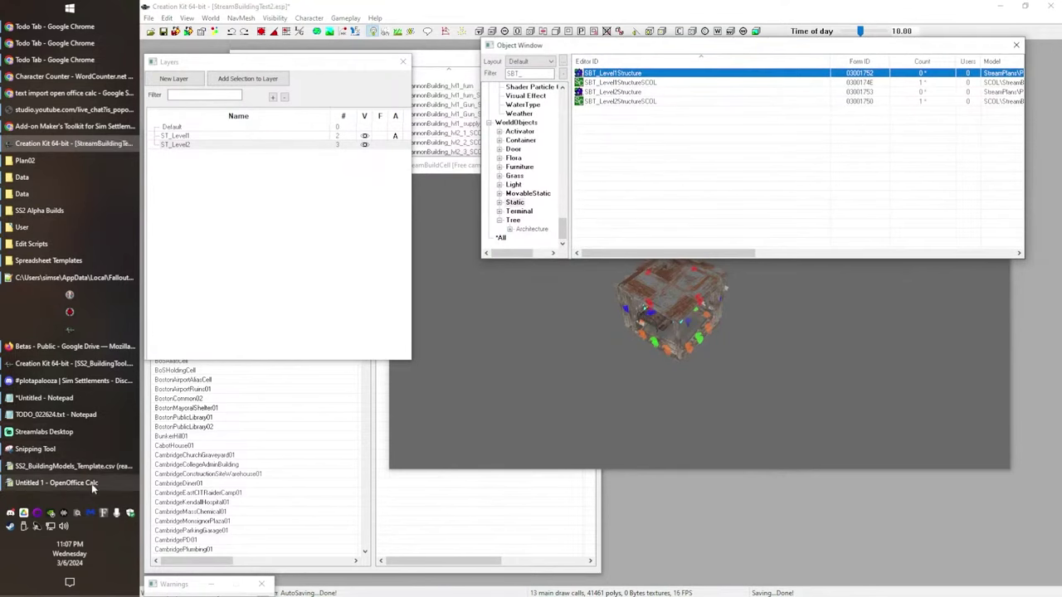
pyautogui.click(93, 484)
pyautogui.write('SBT_Level1Structure')
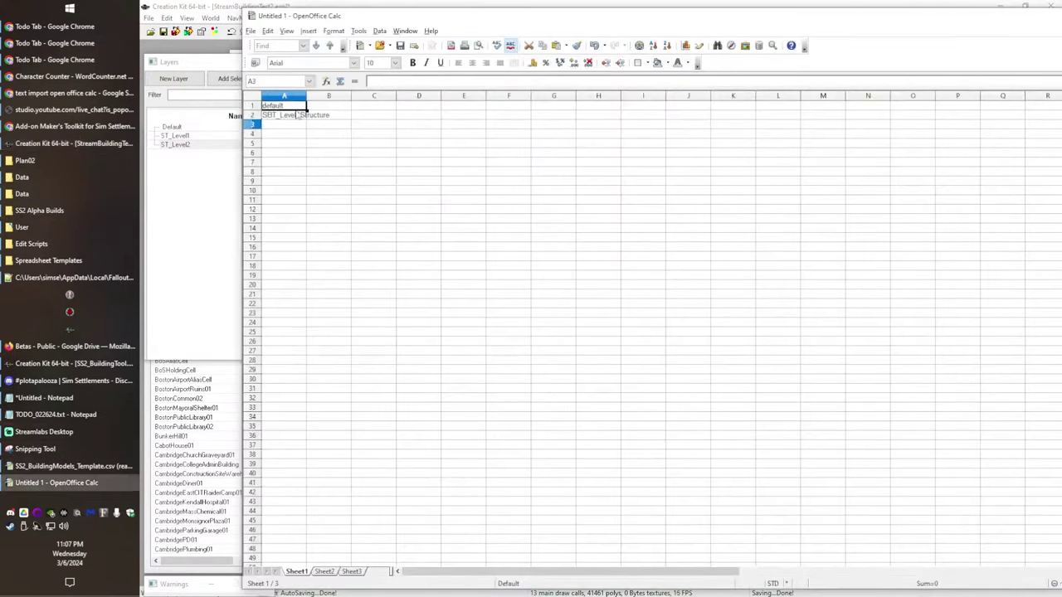
pyautogui.press('Up')
pyautogui.press('Down')
pyautogui.press('Up')
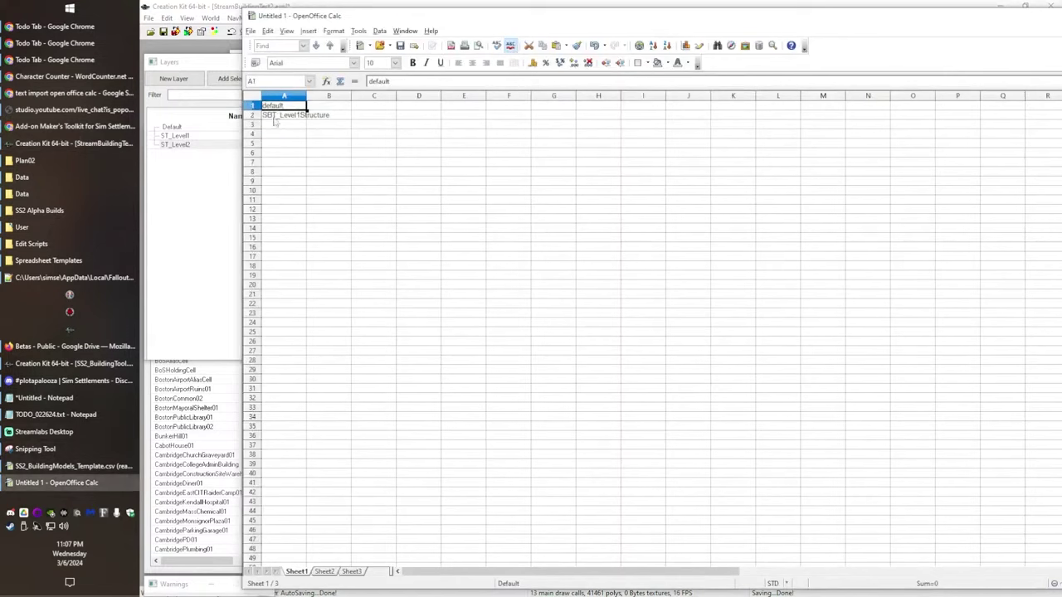
pyautogui.press('Down')
pyautogui.press('Down')
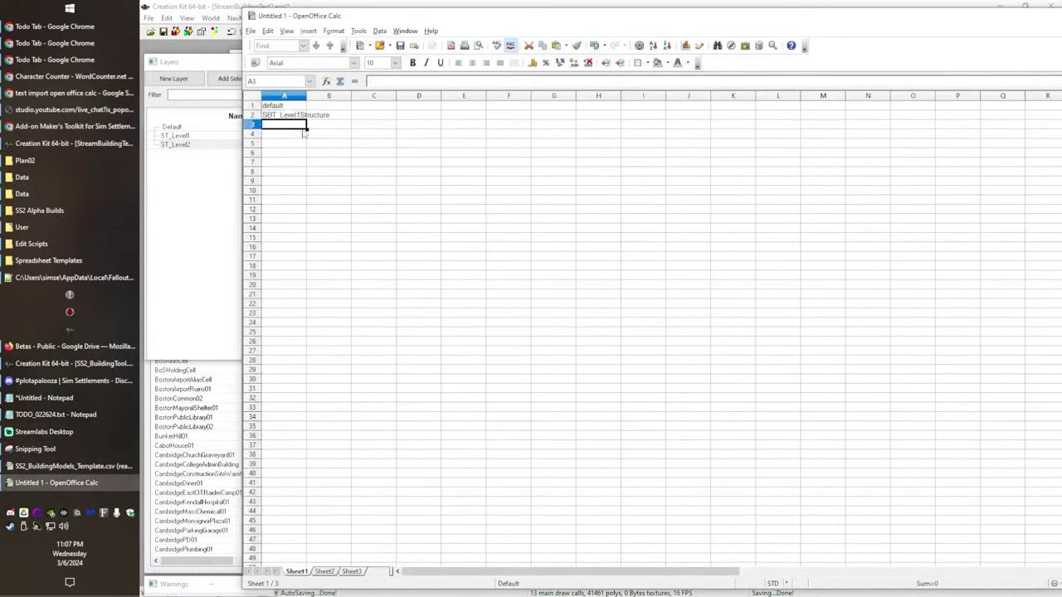
# - Enter SBT_Level2Structure in cell A3 by adapting a copy of the level 1 ID
pyautogui.write('SBT_Level1Structure')
pyautogui.doubleClick(304, 126)
pyautogui.press('BackSpace')
pyautogui.write('2')
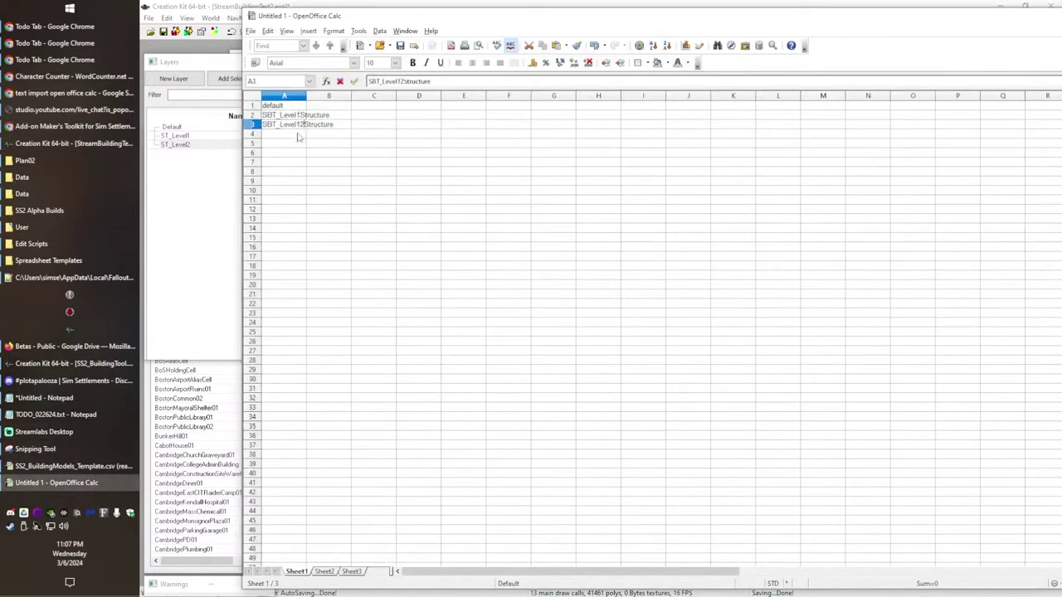
pyautogui.click(299, 145)
# - Check the level 2 static's Editor ID in the Creation Kit, and enter SBT_Level2Structure in cell A4 of the Calc sheet
pyautogui.click(291, 124)
pyautogui.hotkey('ctrl', 'c')
pyautogui.hotkey('alt', 'Tab')
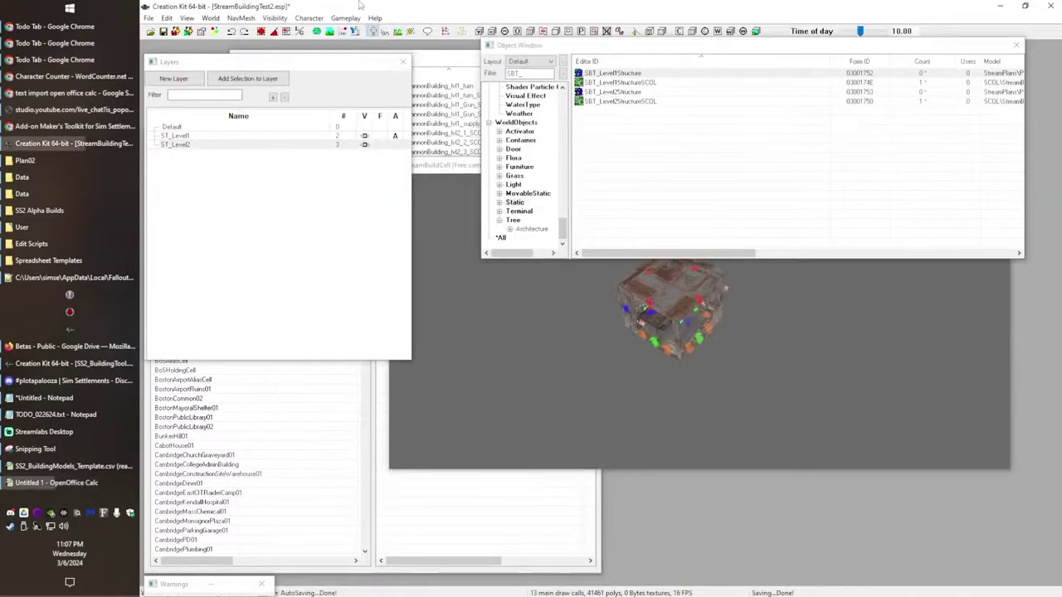
pyautogui.click(622, 93)
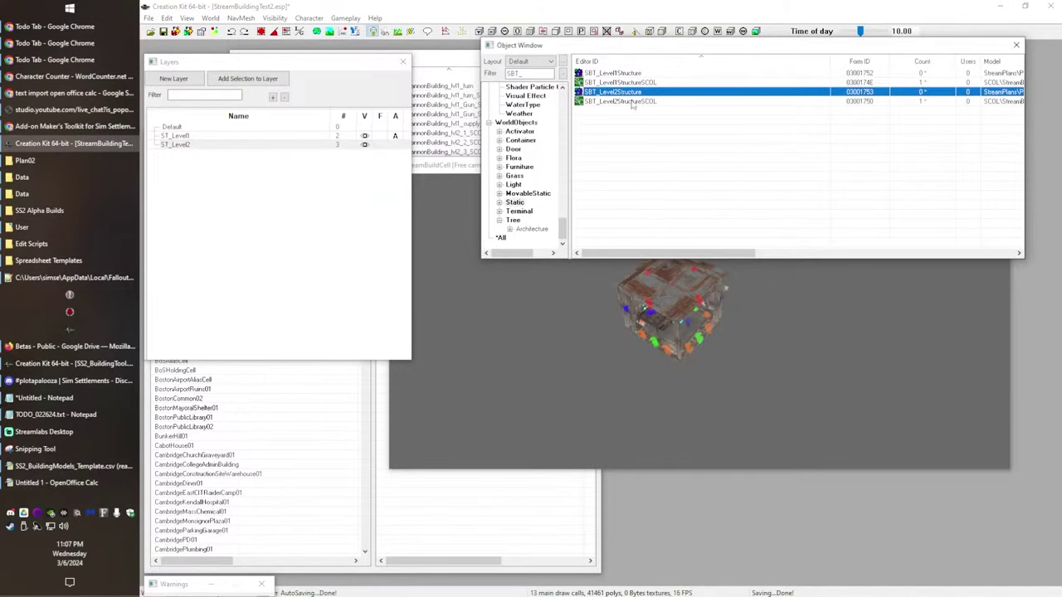
pyautogui.hotkey('alt', 'Tab')
pyautogui.click(314, 135)
pyautogui.click(296, 135)
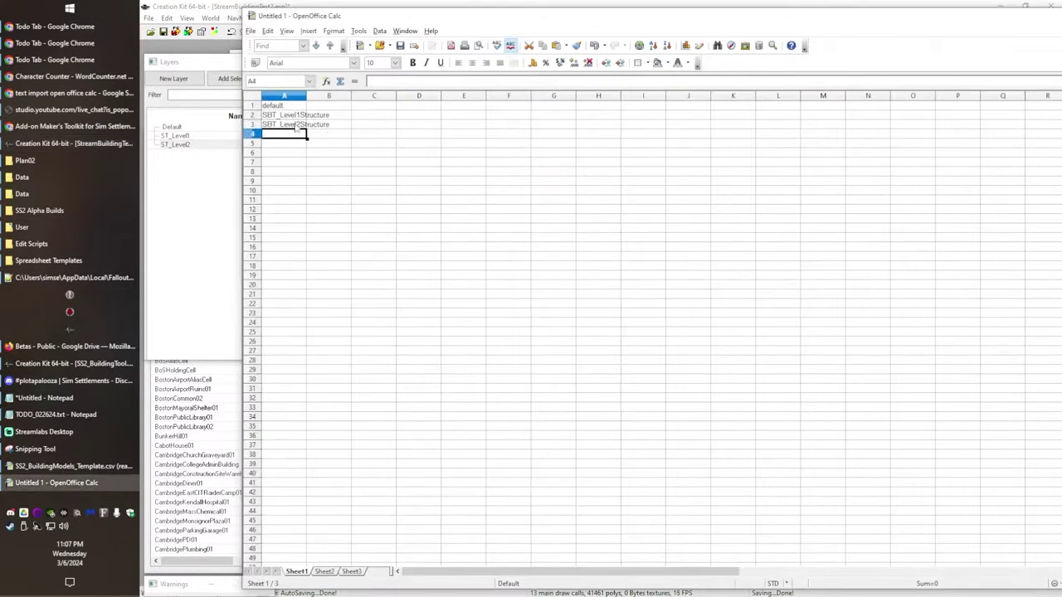
pyautogui.hotkey('ctrl', 'v')
pyautogui.moveTo(303, 137); pyautogui.dragTo(306, 160)
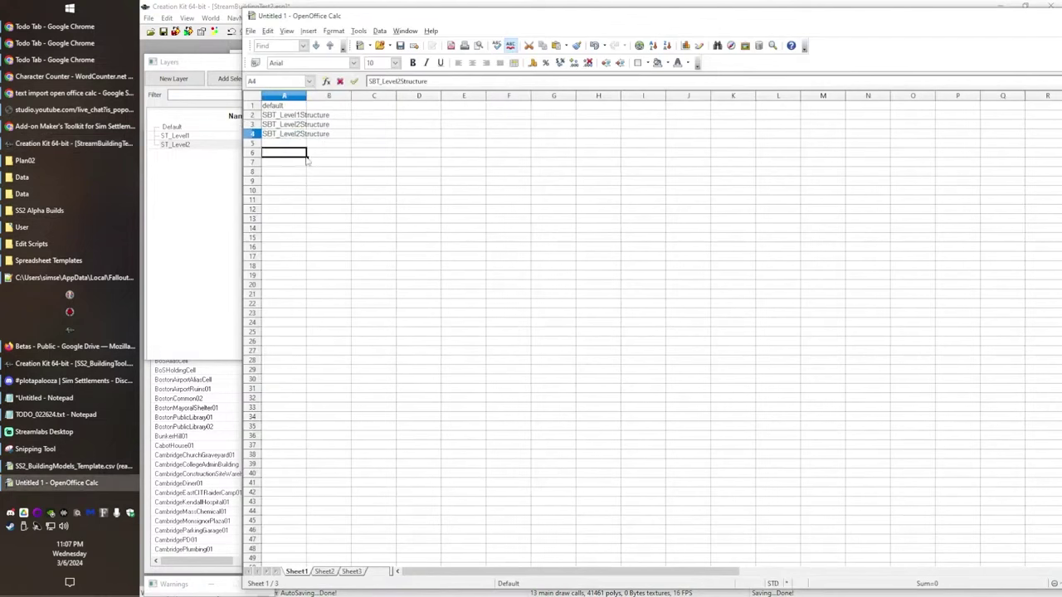
# - Start saving a copy of the untitled building models sheet in StageItemExports, choosing Text CSV as the file type
pyautogui.press('Escape')
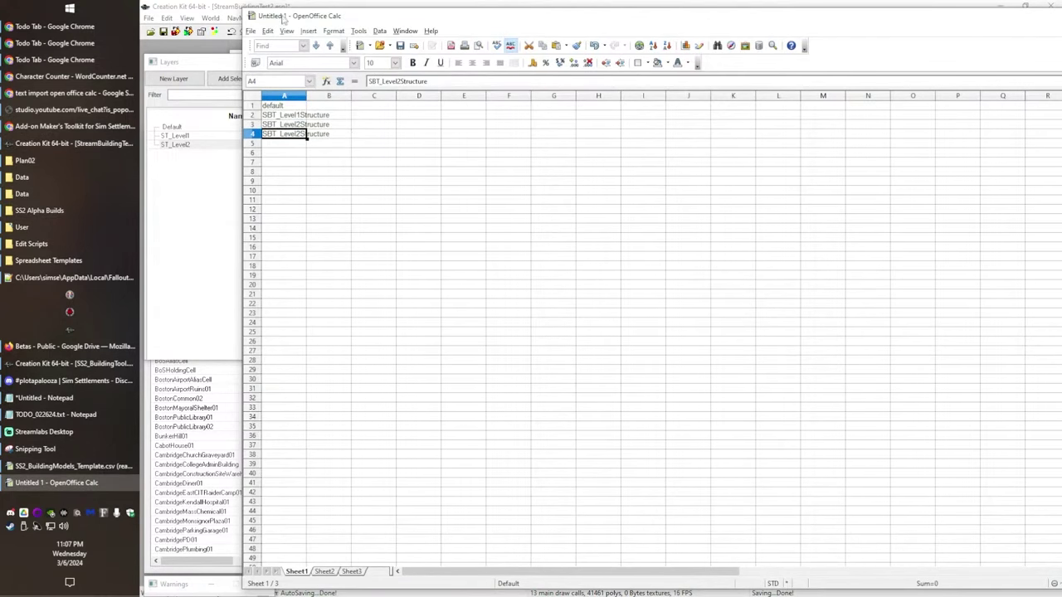
pyautogui.doubleClick(282, 16)
pyautogui.click(147, 20)
pyautogui.click(183, 114)
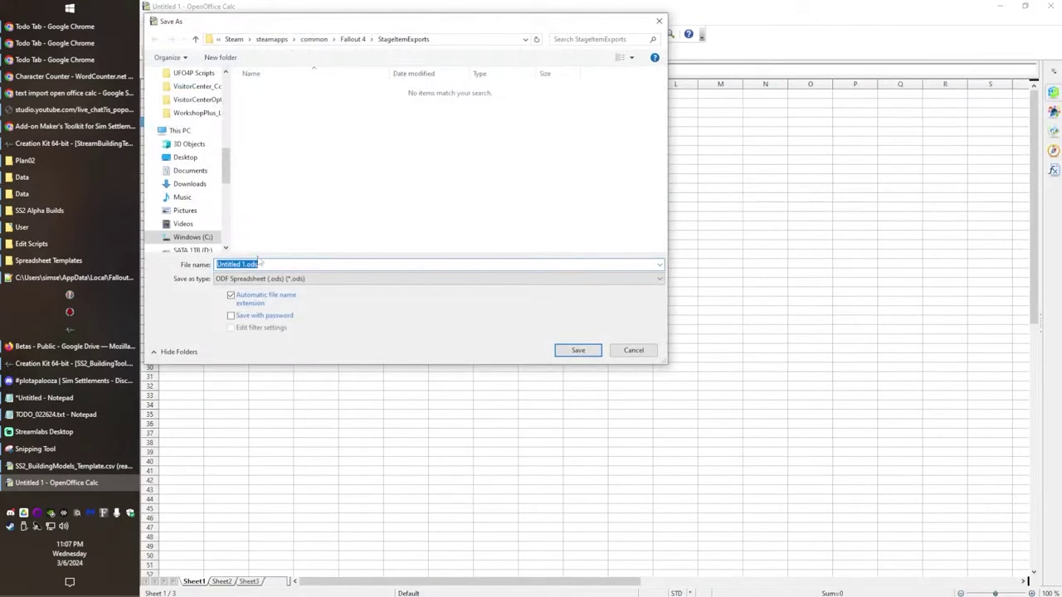
pyautogui.click(261, 279)
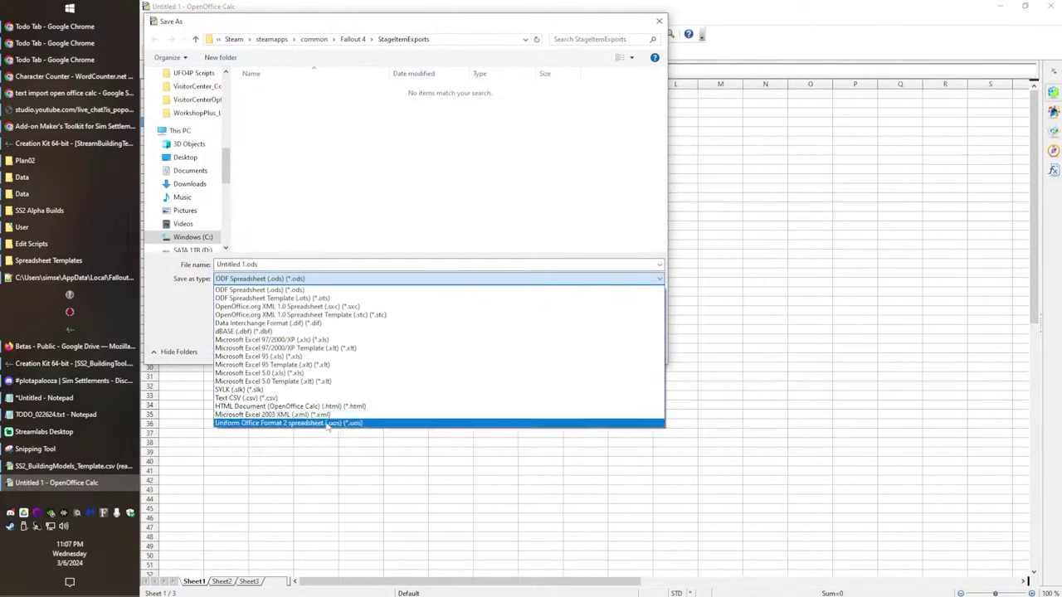
pyautogui.click(249, 398)
# - Name the file Plan02_AllStageModels.csv, enable editing of filter settings, and save it with the CSV export options accepted
pyautogui.click(294, 92)
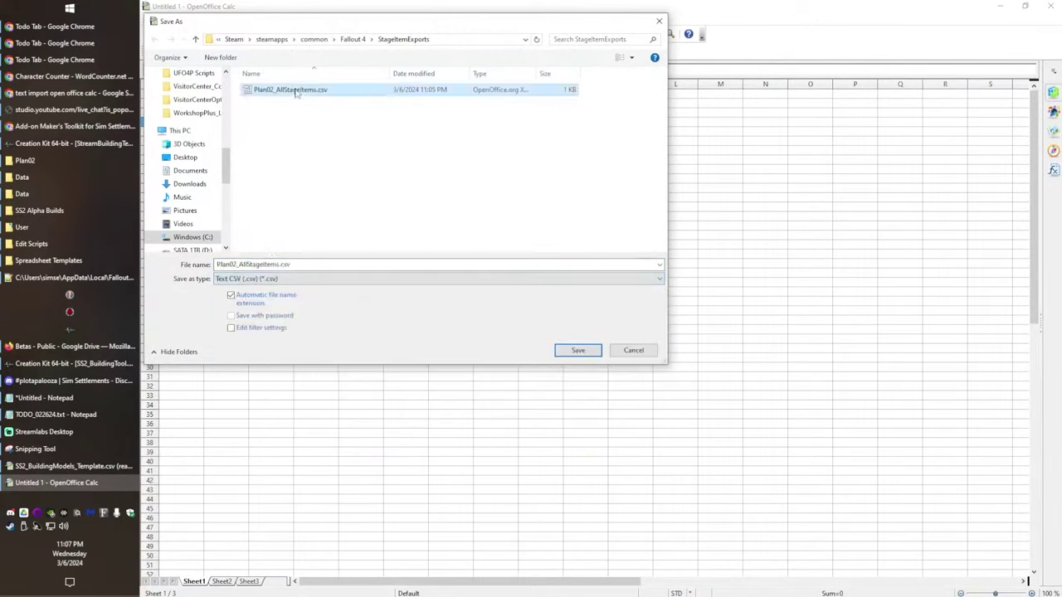
pyautogui.doubleClick(252, 264)
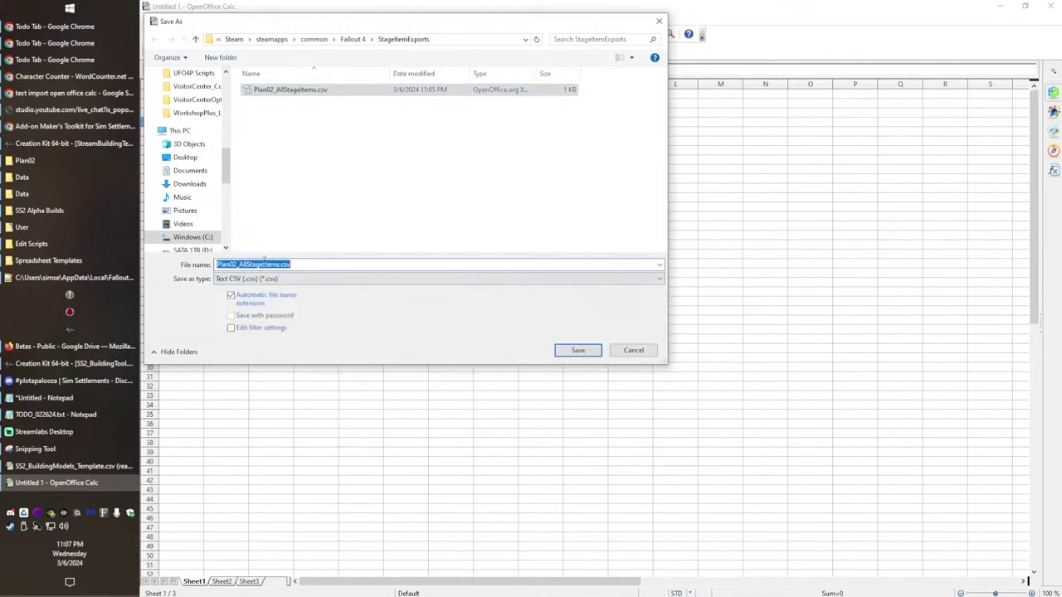
pyautogui.moveTo(262, 264); pyautogui.dragTo(272, 264)
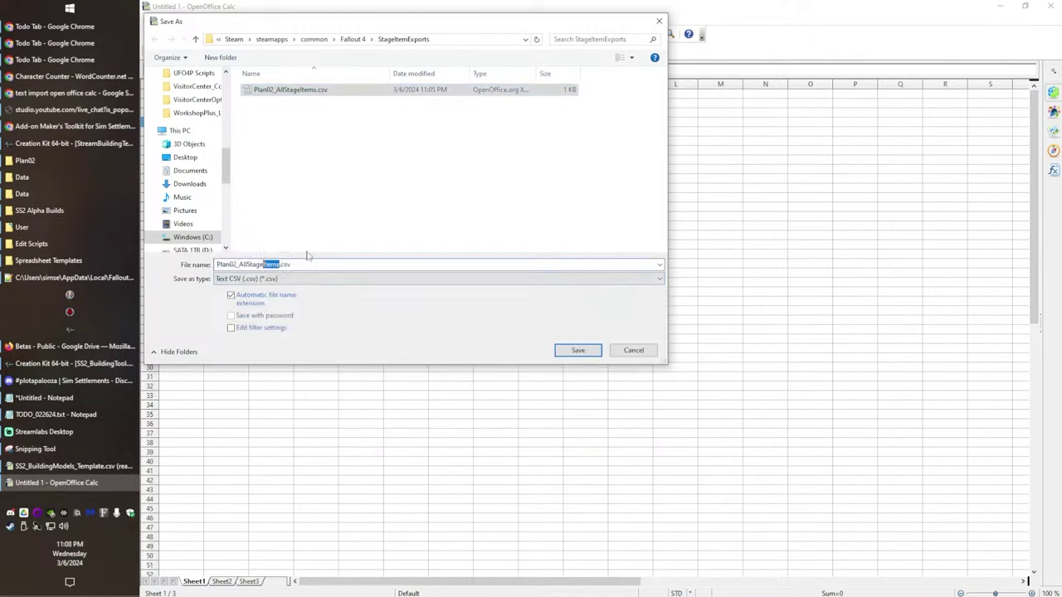
pyautogui.write('Model')
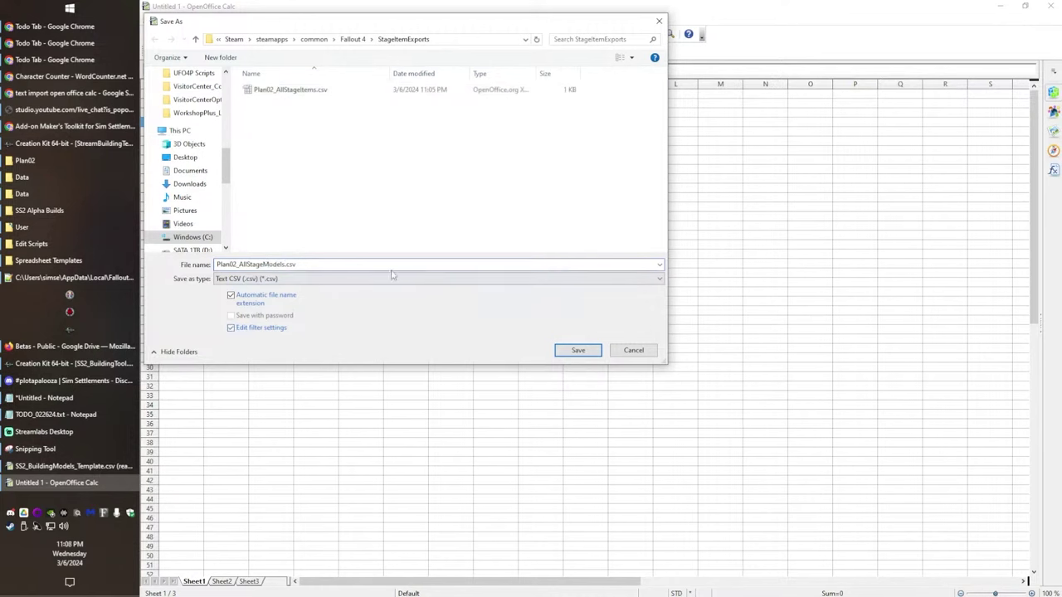
pyautogui.moveTo(457, 28); pyautogui.dragTo(658, 137)
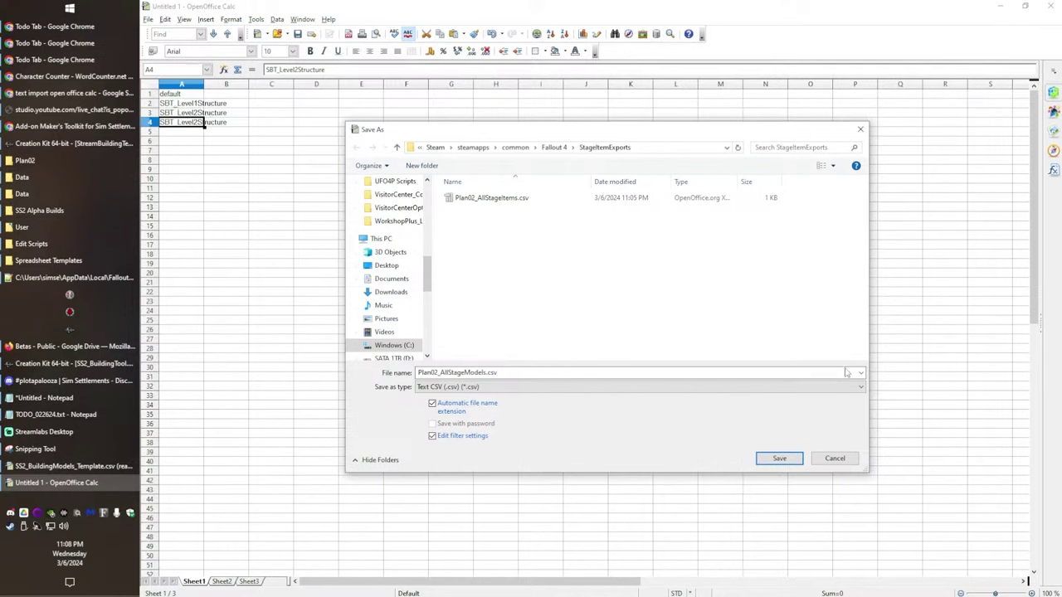
pyautogui.click(779, 459)
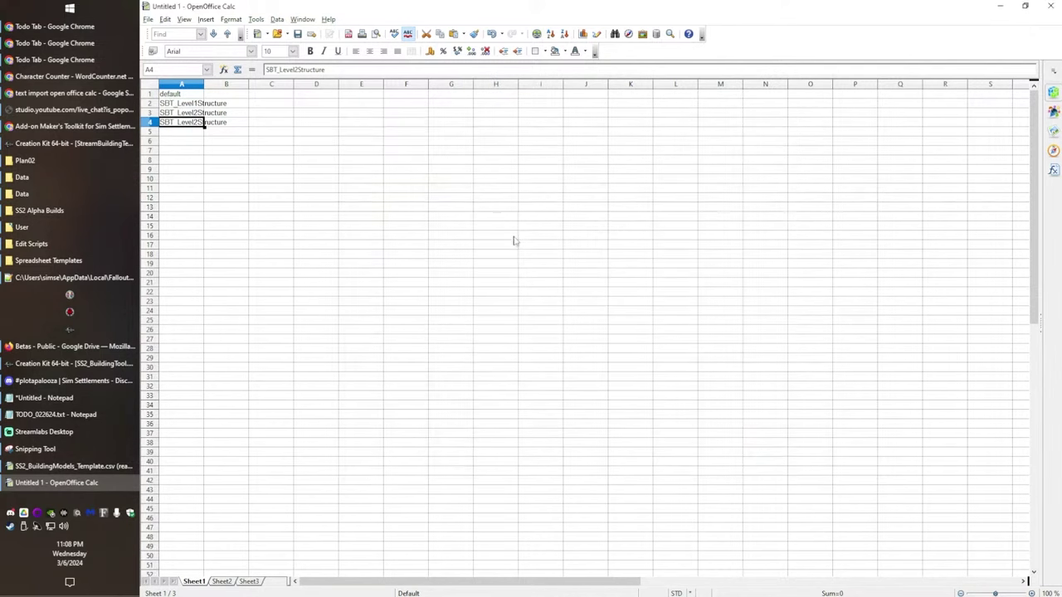
pyautogui.click(428, 184)
pyautogui.click(696, 287)
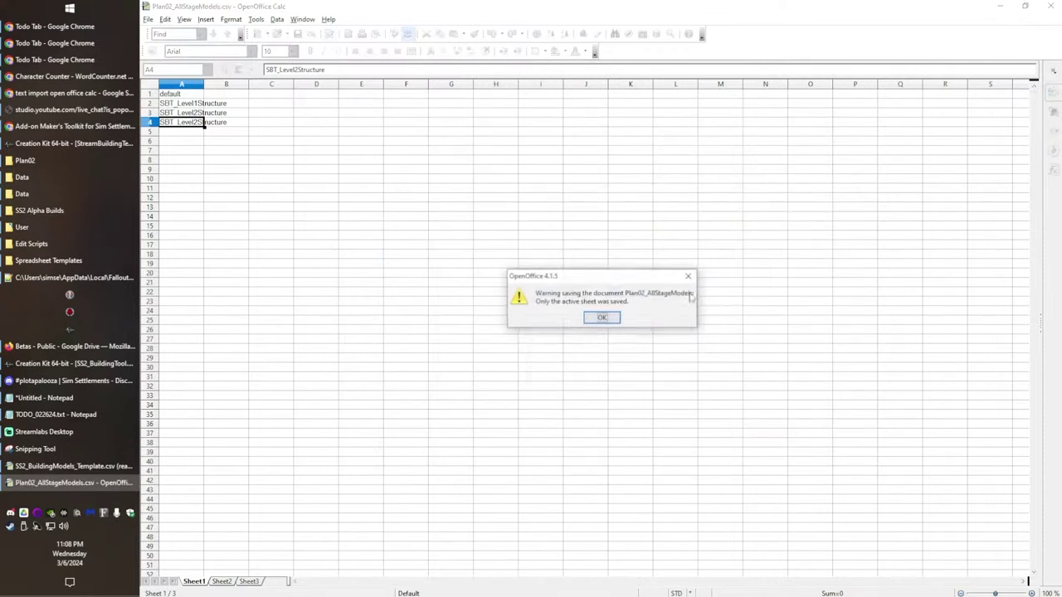
pyautogui.click(600, 319)
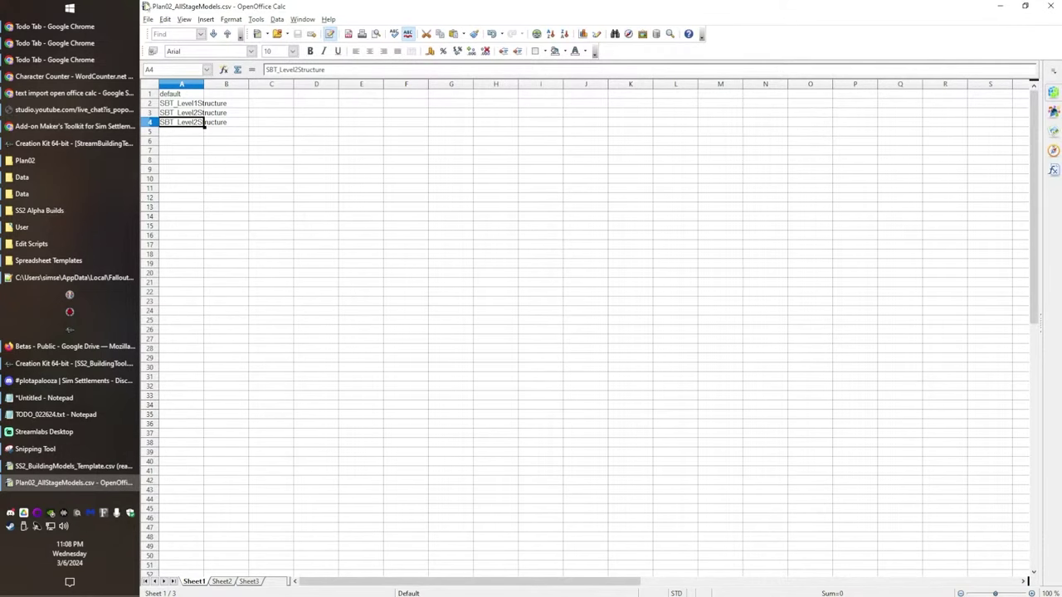
# - Close Plan02_AllStageModels.csv and the read-only SS2_BuildingModels_Template.csv
pyautogui.hotkey('ctrl', 'w')
pyautogui.click(92, 469)
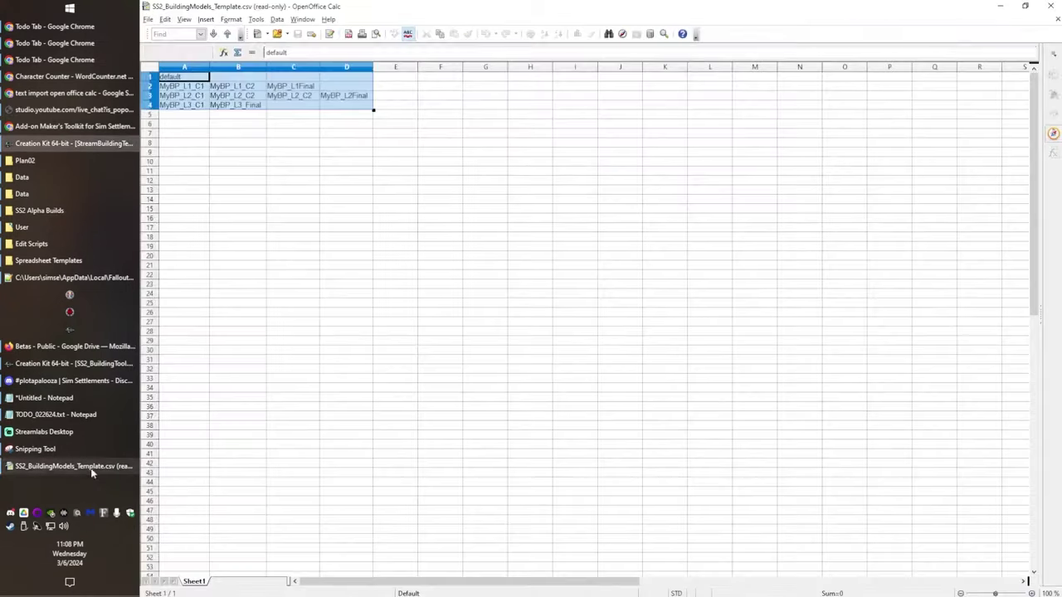
pyautogui.click(146, 19)
pyautogui.click(166, 69)
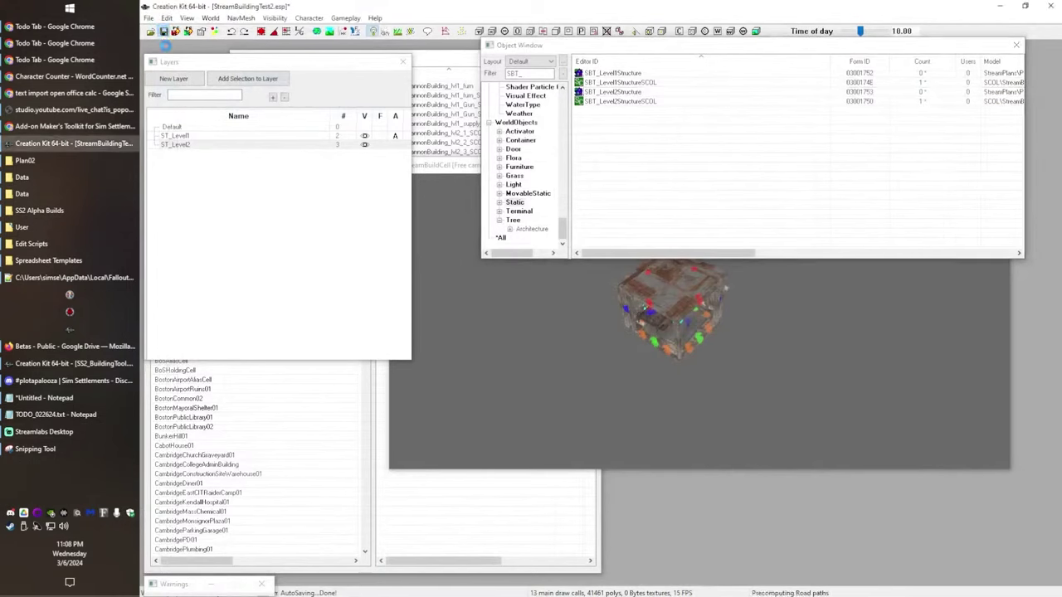
# - Save StreamBuildingTest2.esp in the Creation Kit and close that Creation Kit session
pyautogui.click(145, 5)
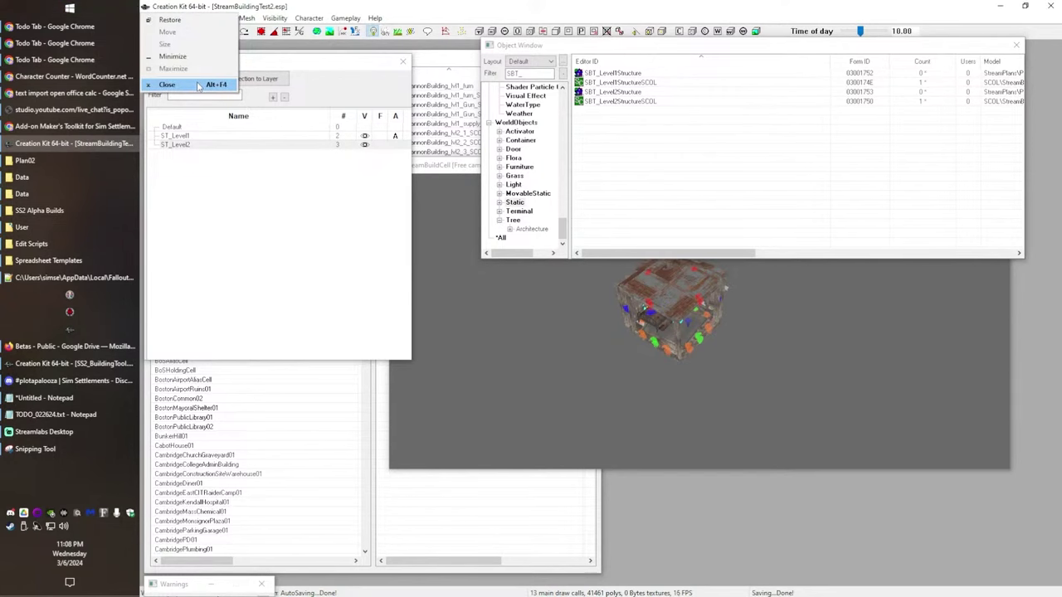
pyautogui.click(203, 85)
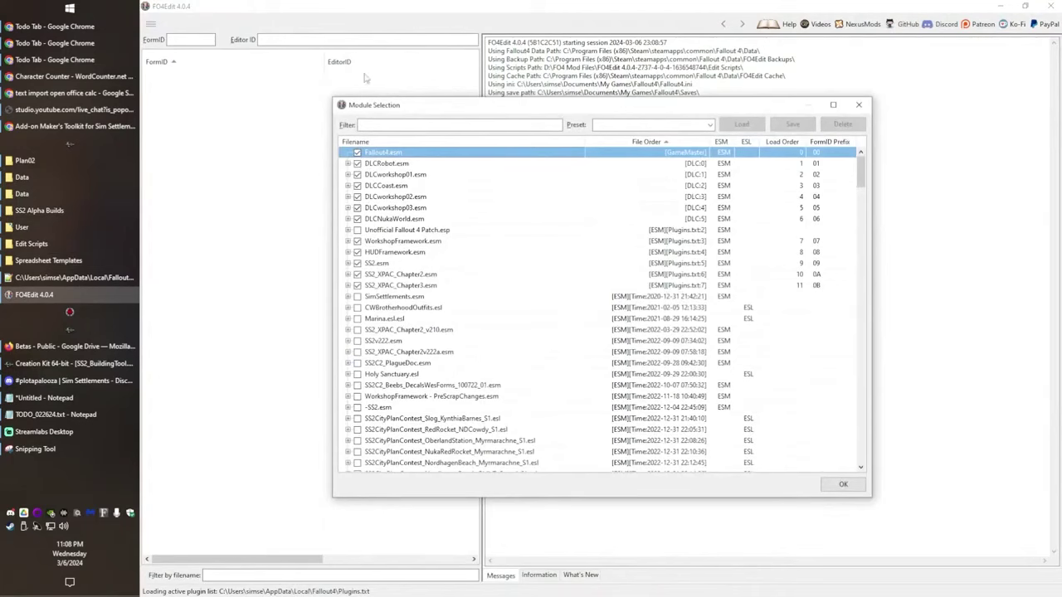
# - In FO4Edit, filter the module selection by "stre" and expand the masters of StreamBuildingTest.esp
pyautogui.click(388, 124)
pyautogui.write('stre')
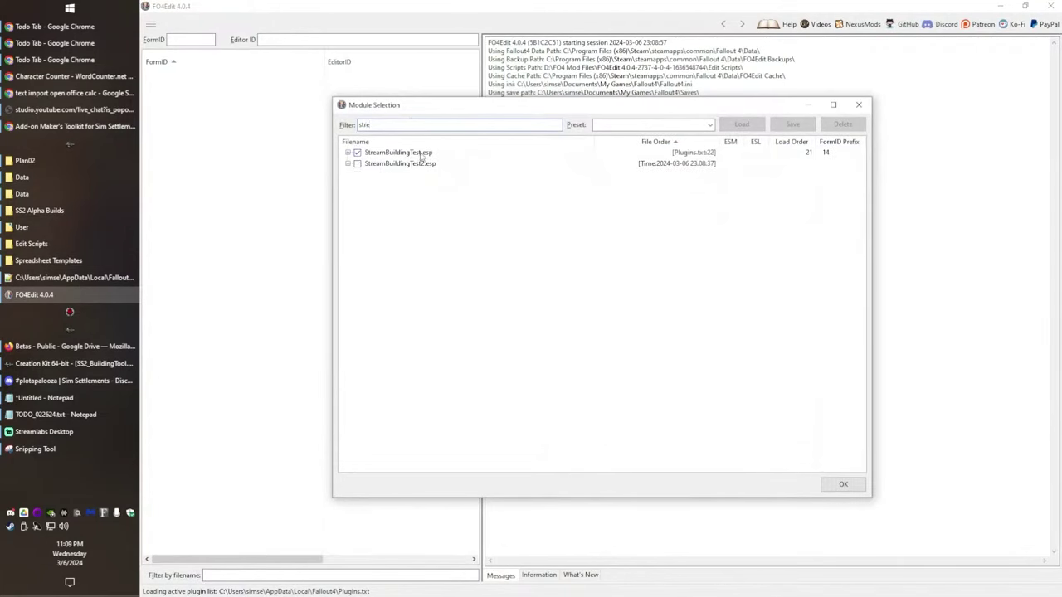
pyautogui.click(420, 154)
pyautogui.click(349, 153)
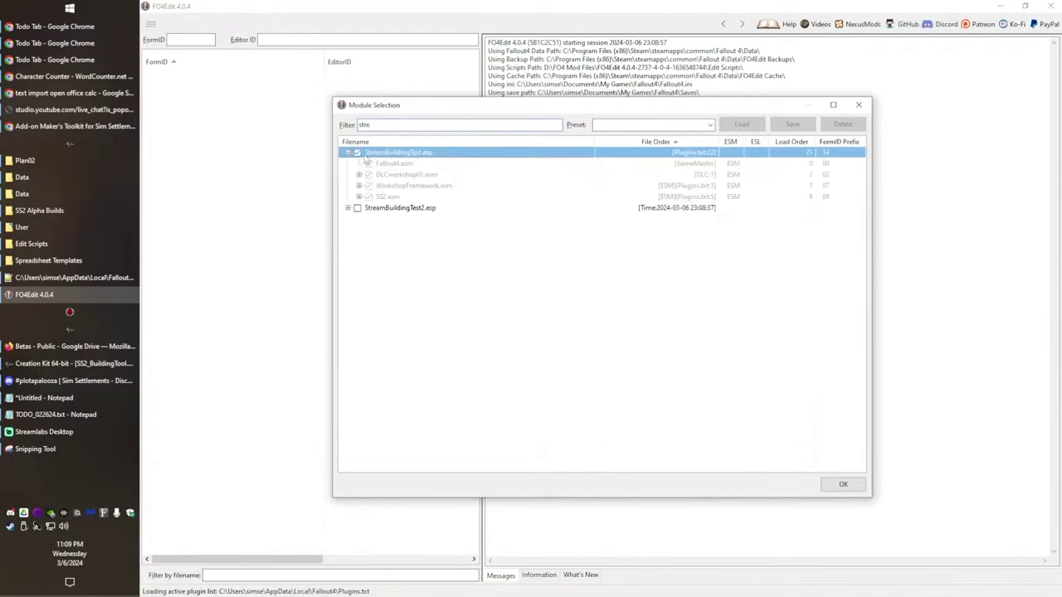
# - Check the masters of StreamBuildingTest2.esp and load only that plugin with its masters
pyautogui.click(404, 209)
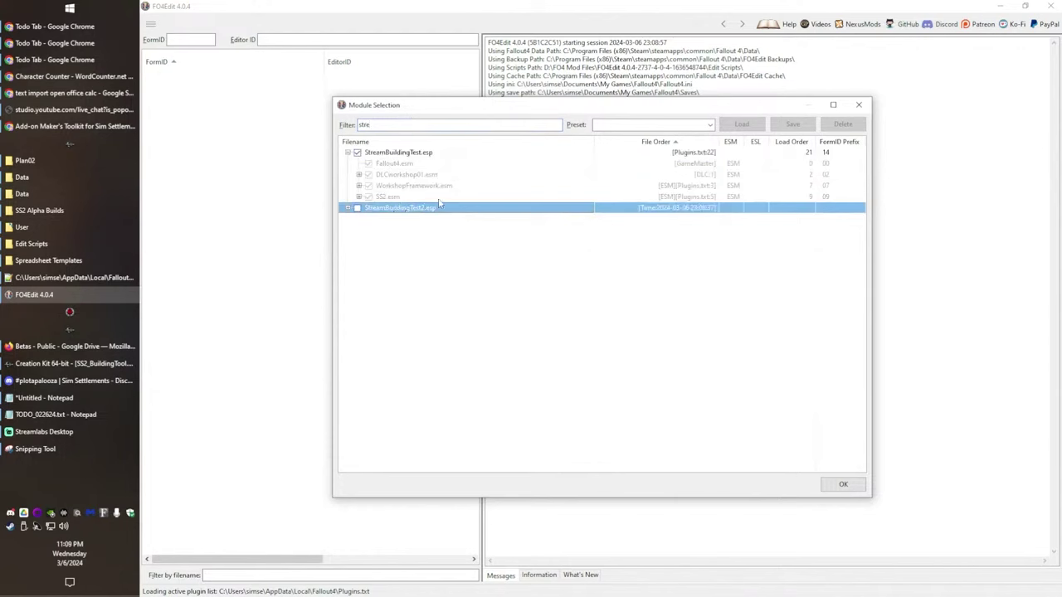
pyautogui.click(349, 209)
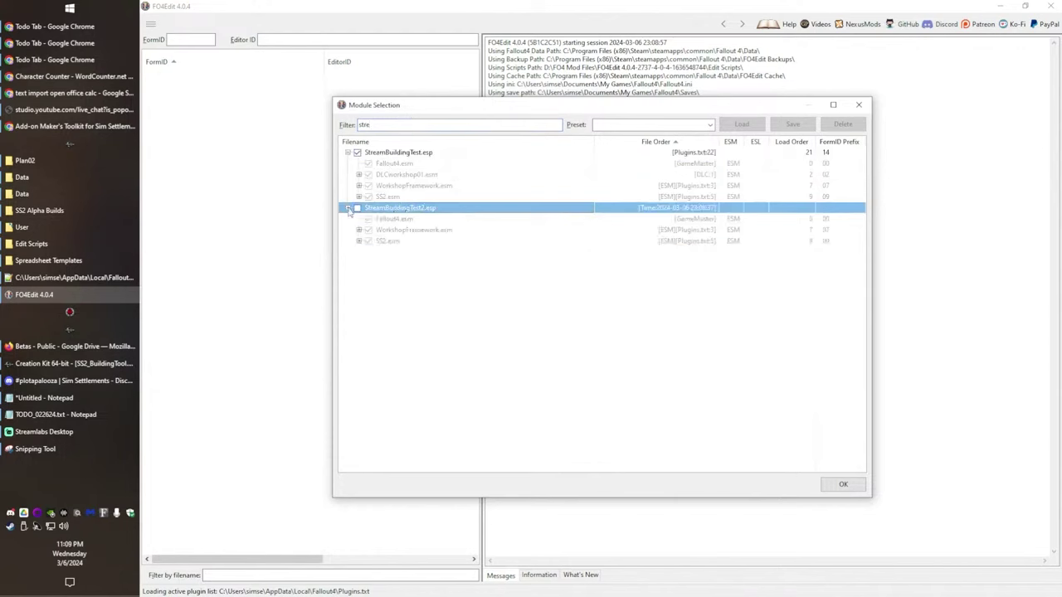
pyautogui.press('Down')
pyautogui.press('Down')
pyautogui.press('Down')
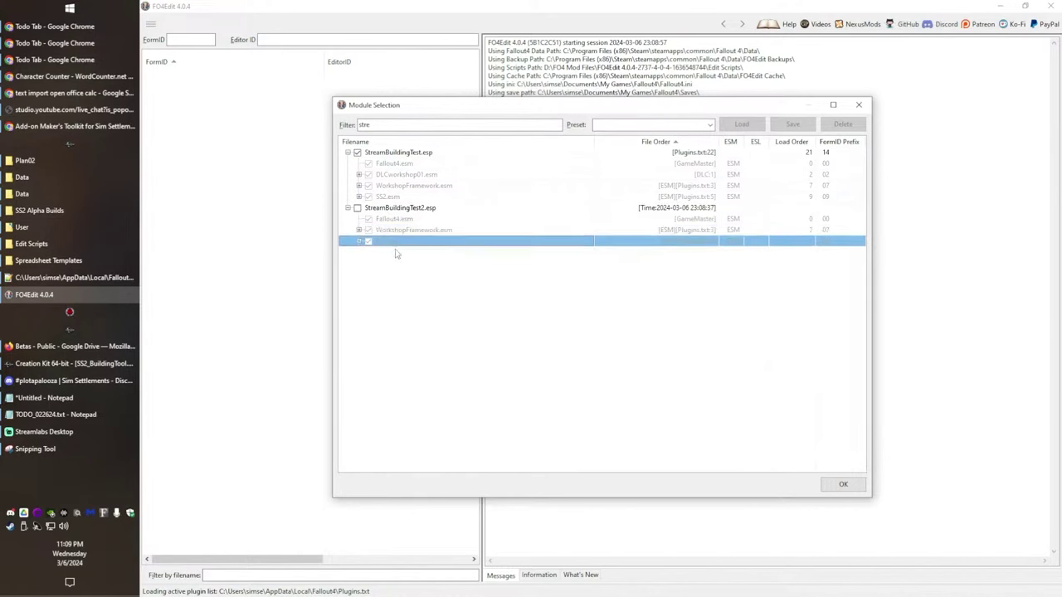
pyautogui.click(403, 209)
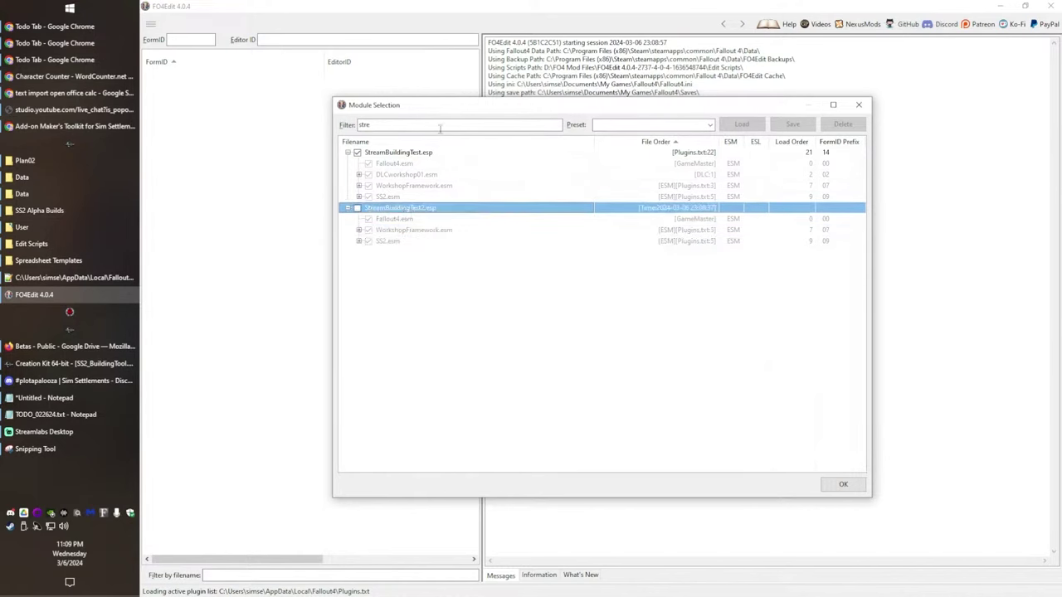
pyautogui.doubleClick(393, 209)
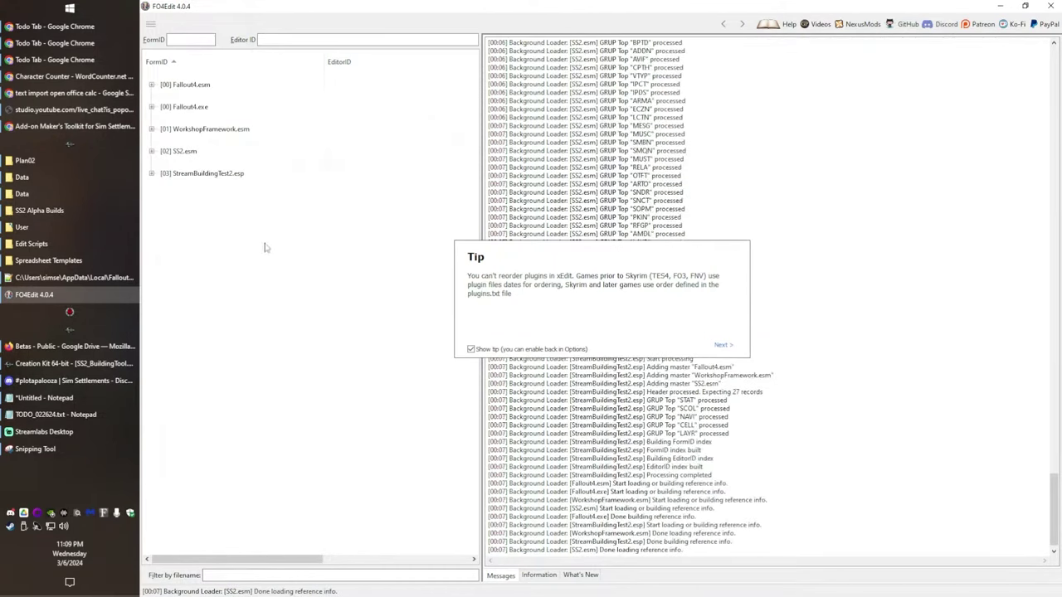
# - Open the Apply Script dialog on the File Header of StreamBuildingTest2.esp and filter the scripts by "ss2"
pyautogui.click(166, 173)
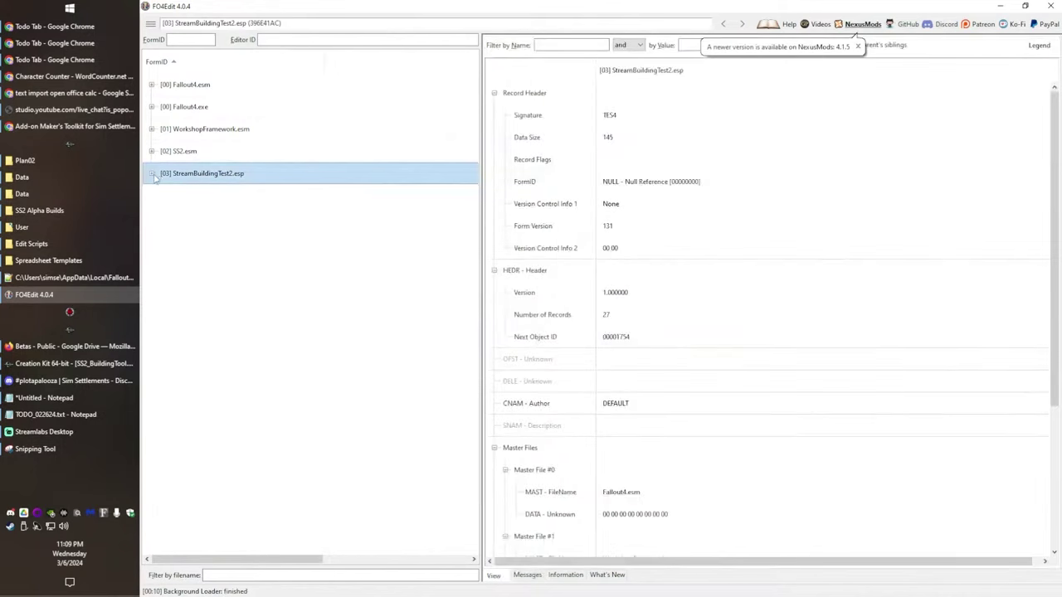
pyautogui.click(152, 174)
pyautogui.click(202, 196)
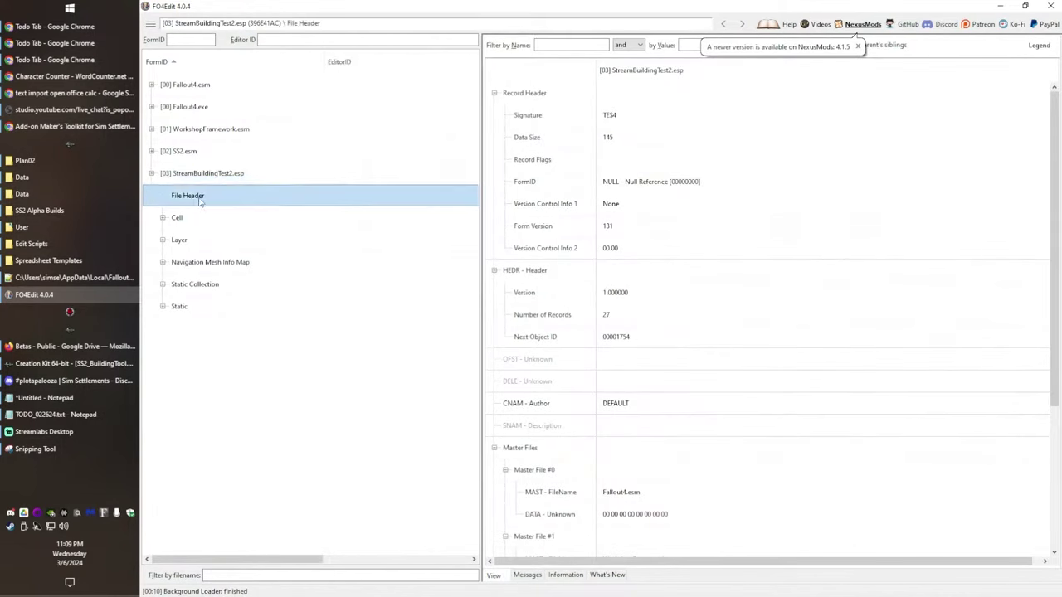
pyautogui.rightClick(198, 205)
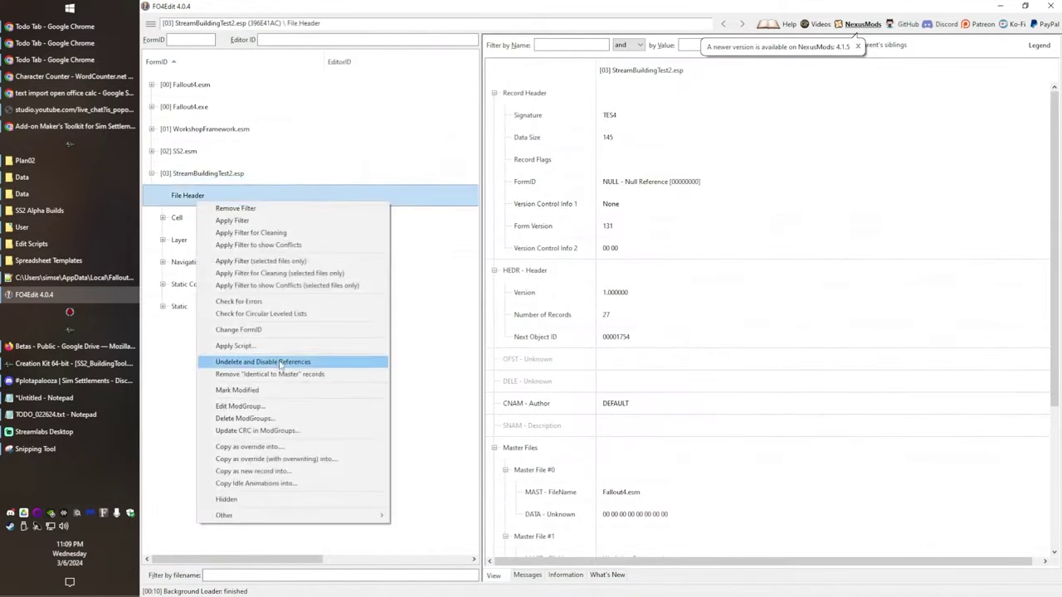
pyautogui.click(259, 348)
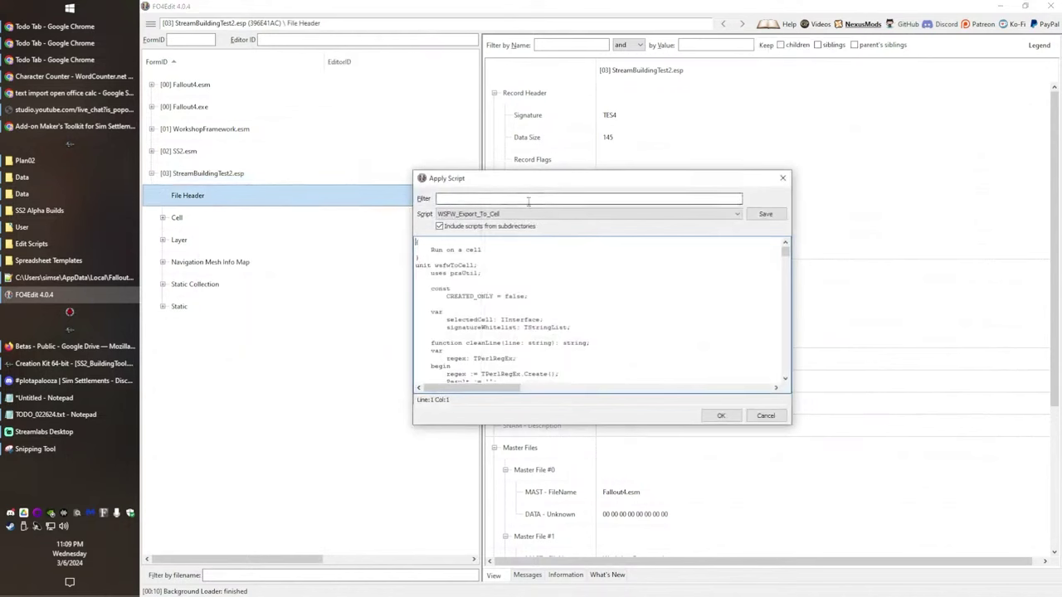
pyautogui.write('ss2')
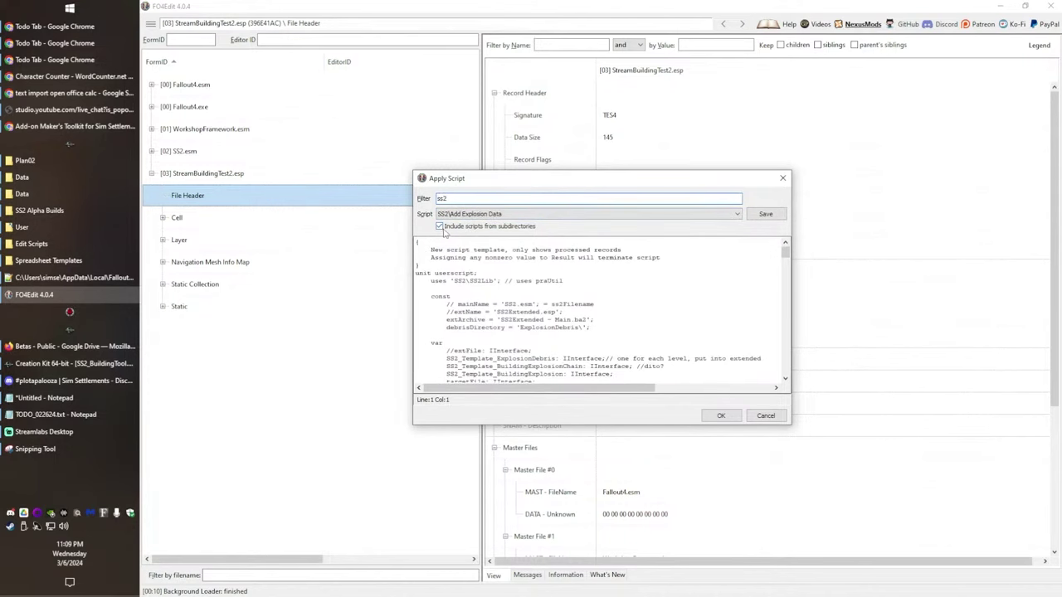
# - Switch to File Explorer and view the XEdit Scripts folder inside the Add-on Maker's Toolkit archive
pyautogui.click(129, 264)
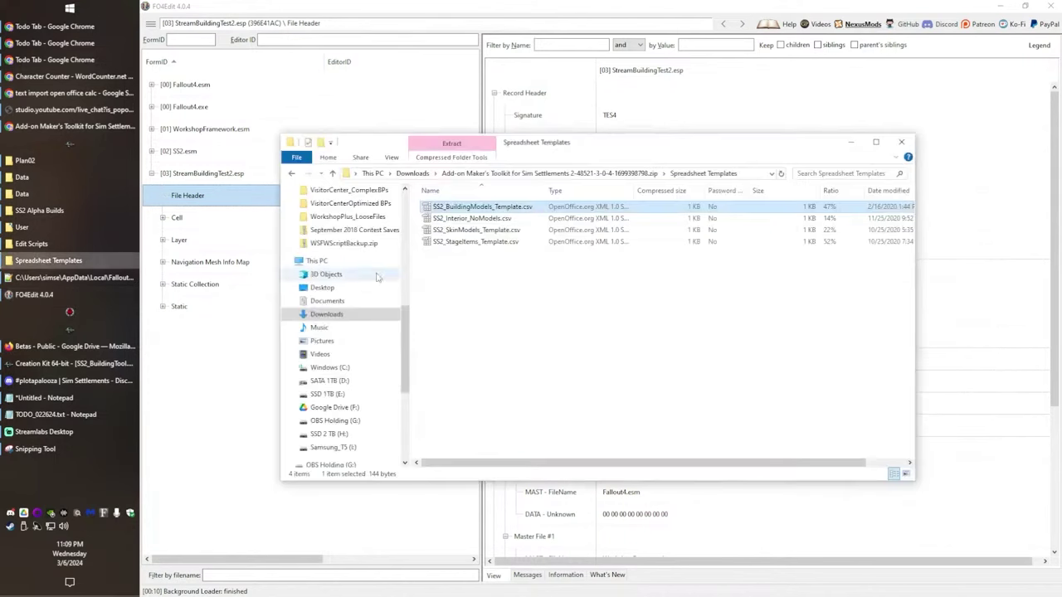
pyautogui.click(631, 173)
pyautogui.doubleClick(452, 265)
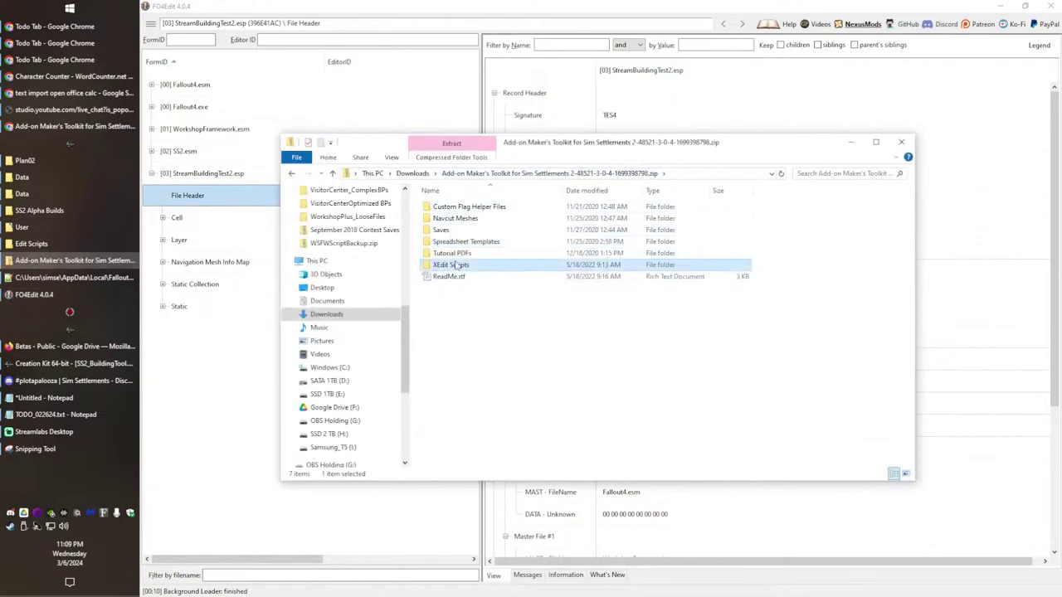
pyautogui.moveTo(458, 230)
pyautogui.mouseDown()
pyautogui.moveTo(452, 186)
pyautogui.moveTo(465, 222)
pyautogui.mouseUp()
pyautogui.click(498, 297)
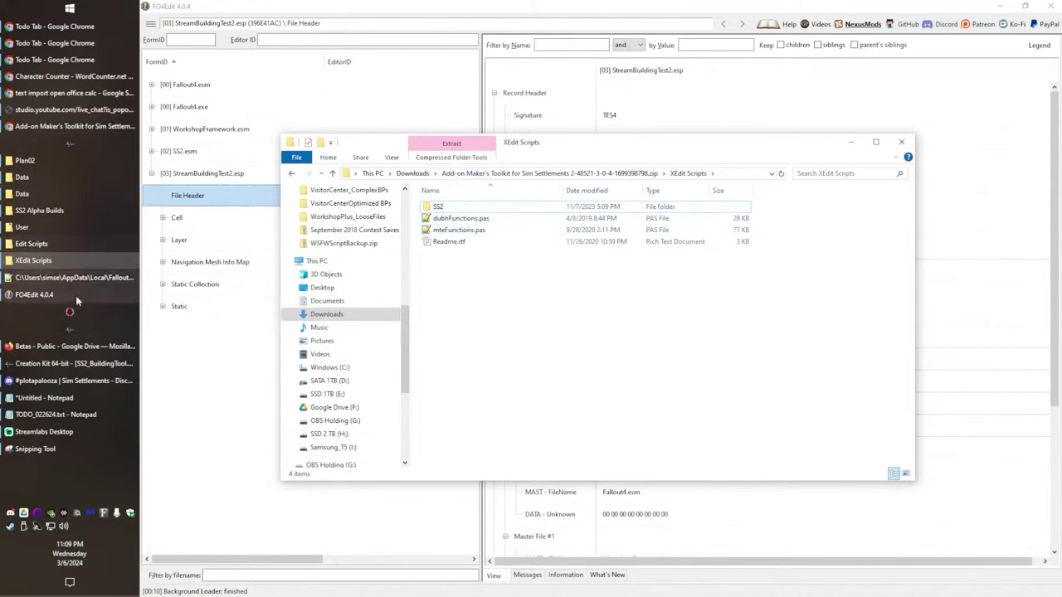
# - Examine the Edit Scripts folder of the FO4Edit installation, then minimise both folder windows to return to FO4Edit
pyautogui.click(31, 244)
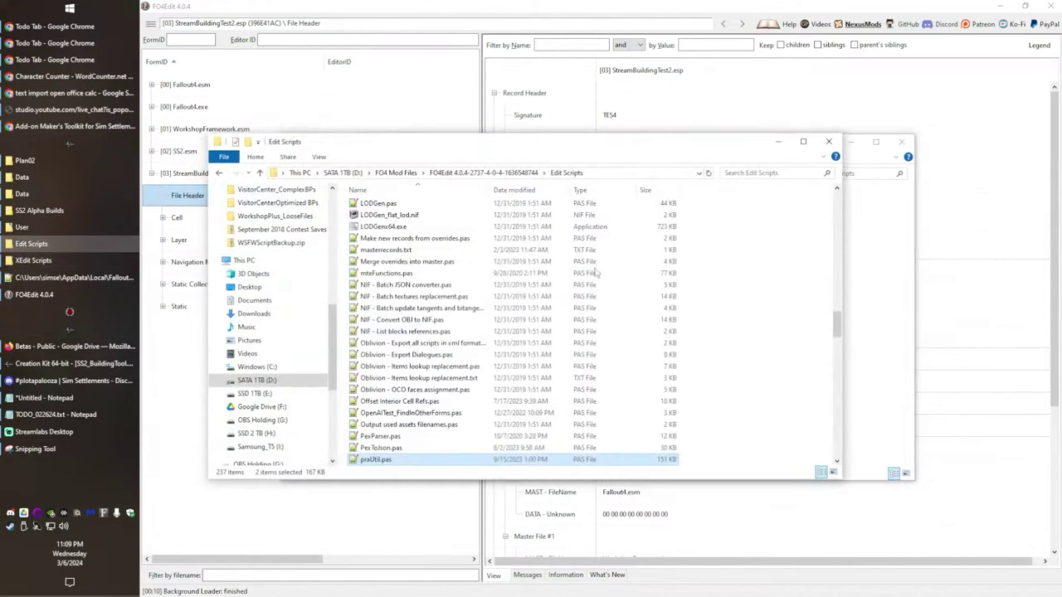
pyautogui.click(498, 172)
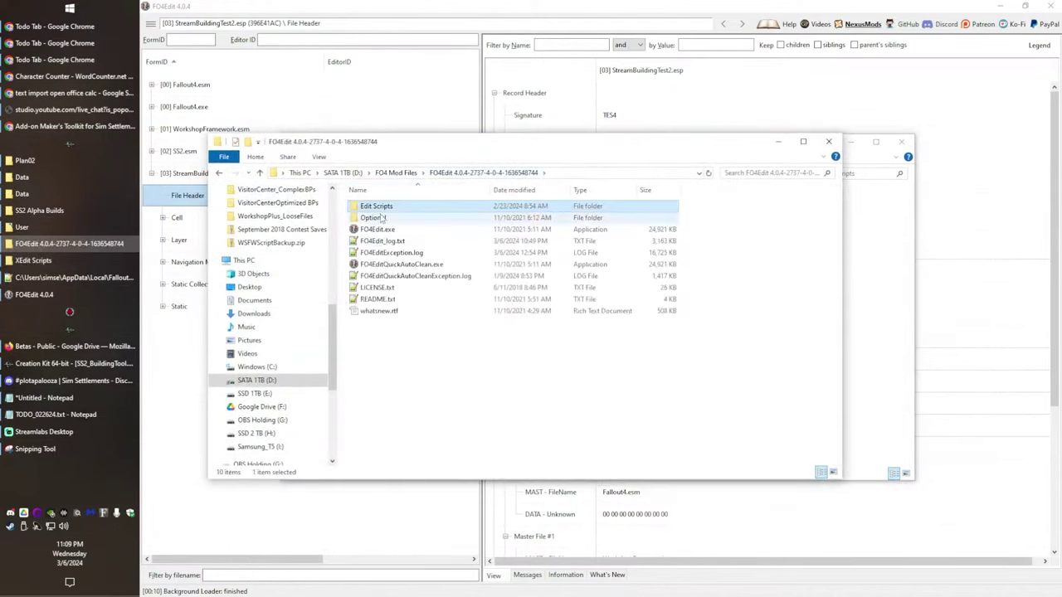
pyautogui.doubleClick(376, 206)
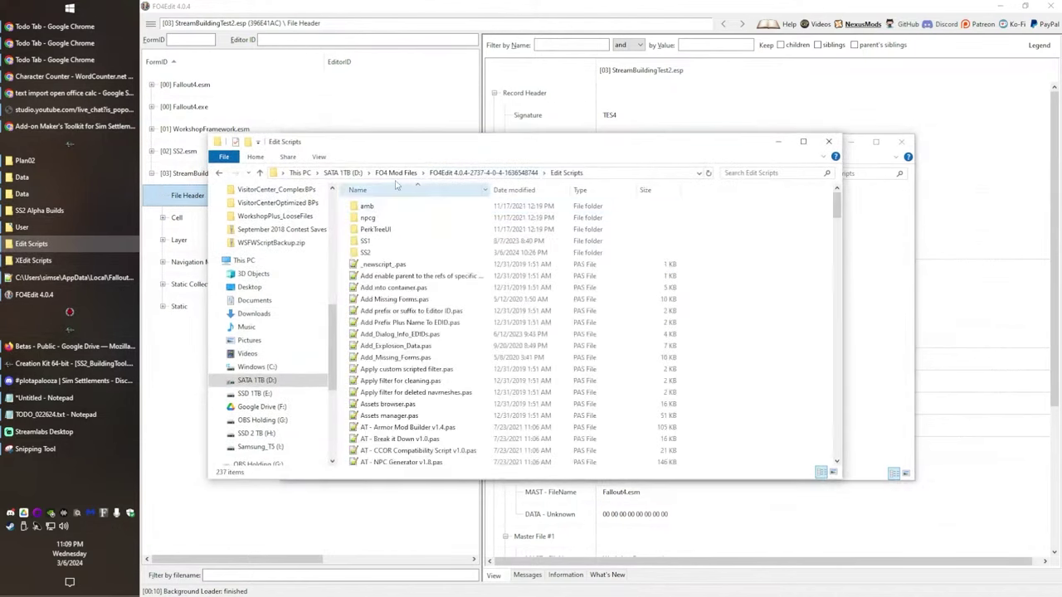
pyautogui.click(778, 141)
pyautogui.click(851, 142)
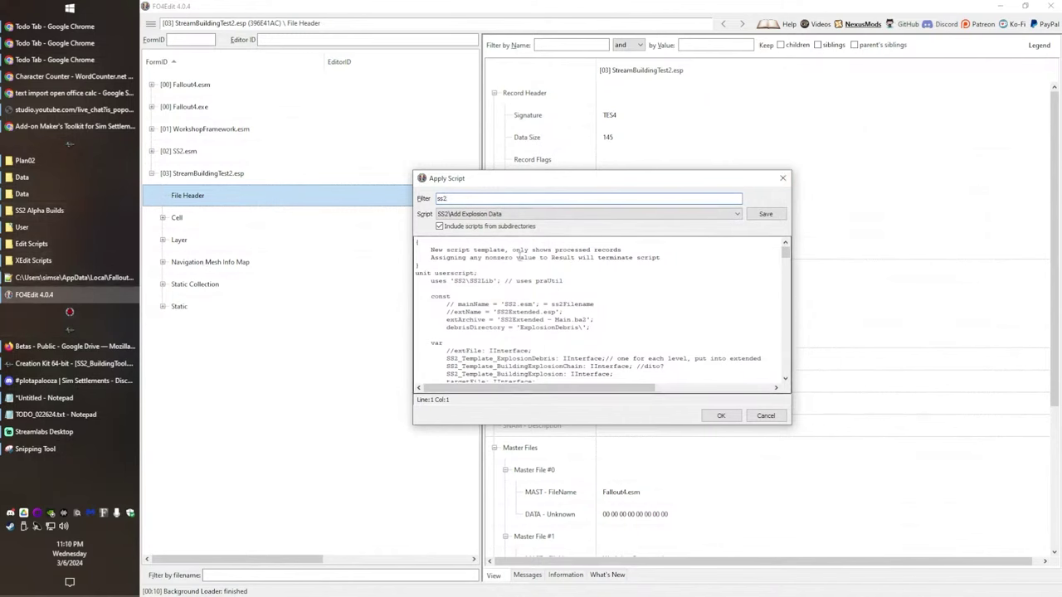
# - Select the SS2_ImportStageData script and run it on the File Header of StreamBuildingTest2.esp
pyautogui.click(534, 215)
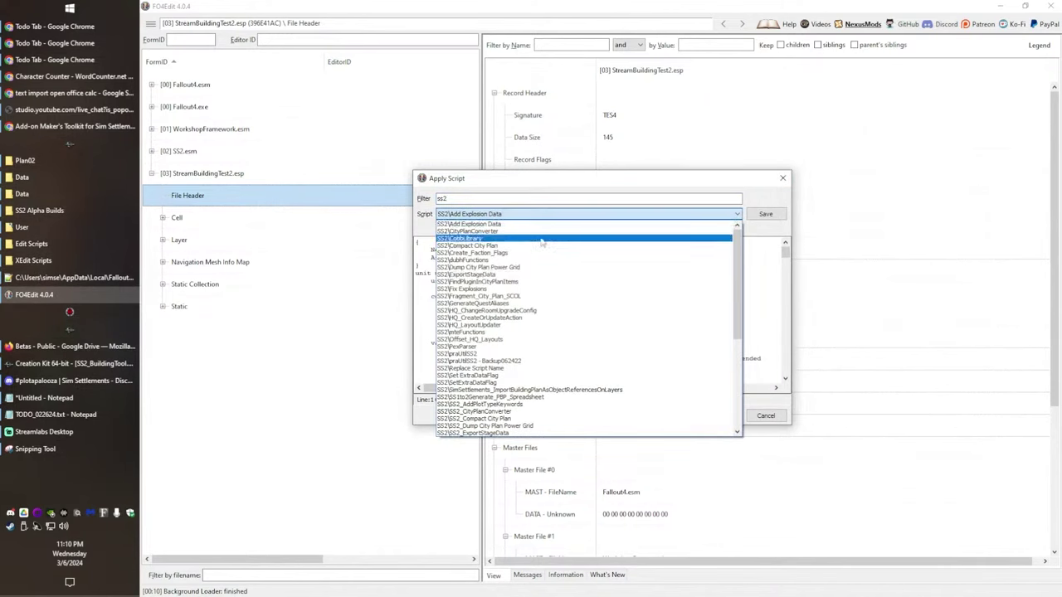
pyautogui.scroll(-1, 599, 286)
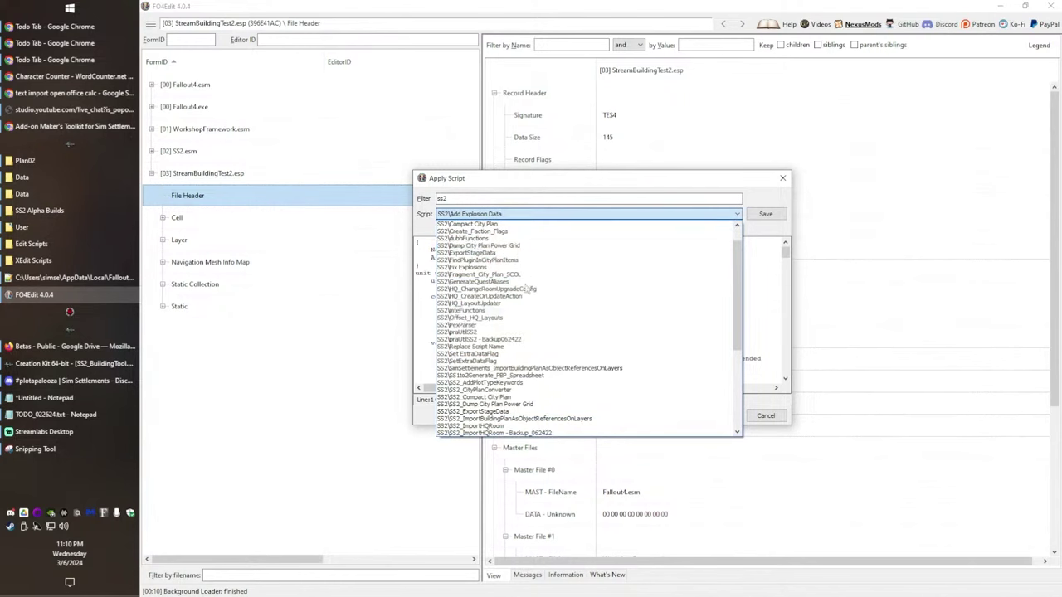
pyautogui.scroll(-1, 528, 288)
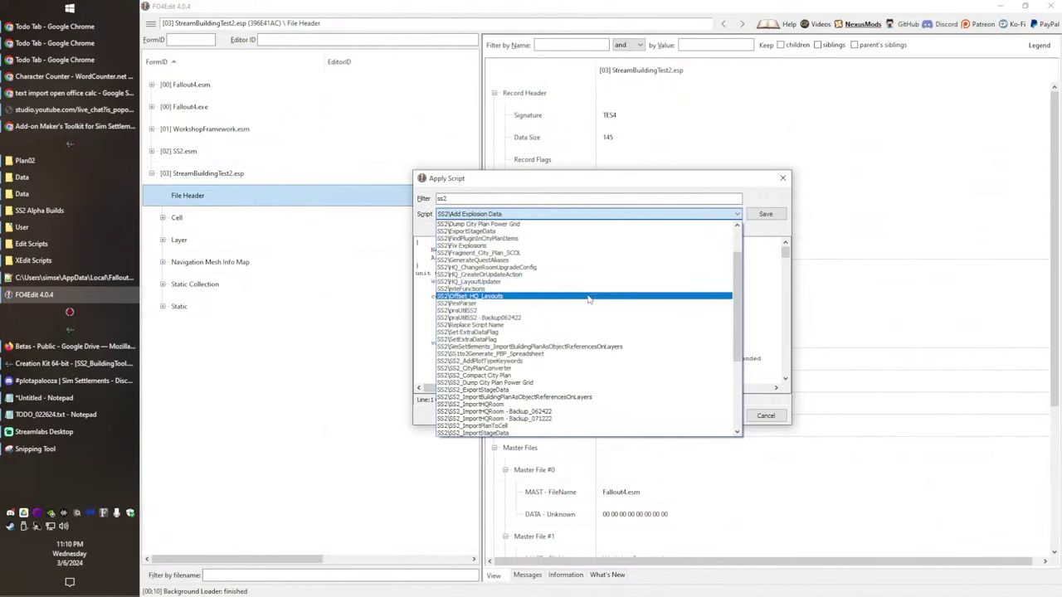
pyautogui.scroll(-4, 588, 298)
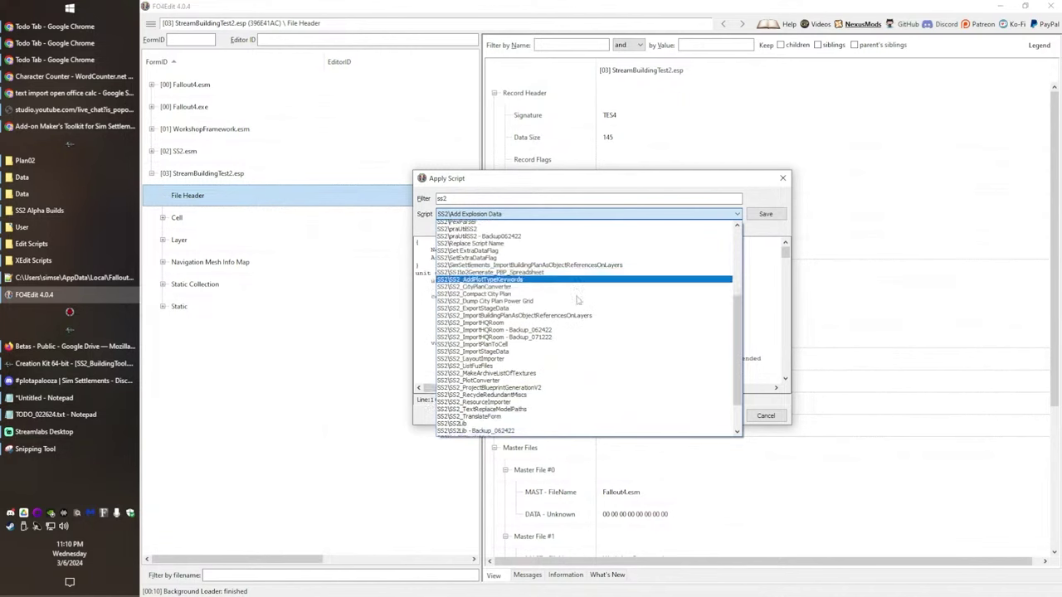
pyautogui.click(572, 350)
pyautogui.moveTo(525, 182); pyautogui.dragTo(492, 117)
pyautogui.click(685, 350)
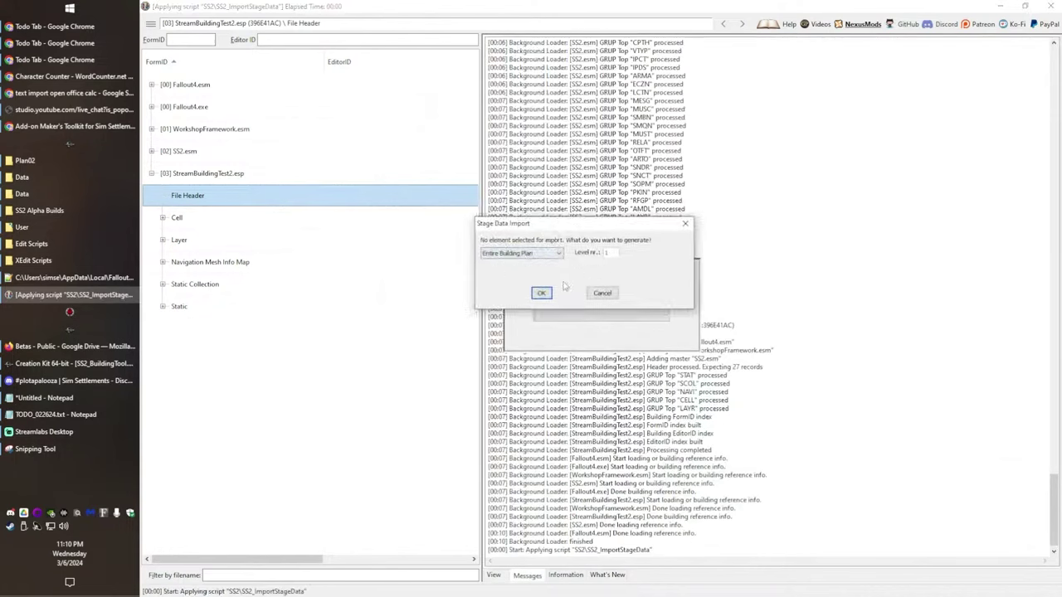
# - Choose Entire Building Plan as the element to generate in the stage data import and confirm
pyautogui.click(558, 253)
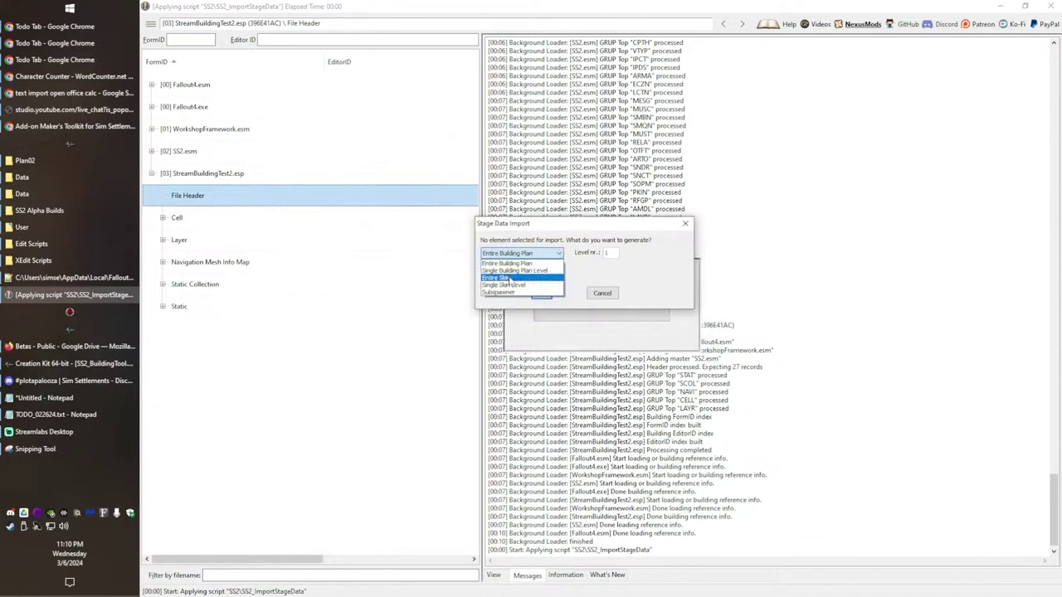
pyautogui.click(535, 250)
pyautogui.click(543, 255)
pyautogui.click(543, 262)
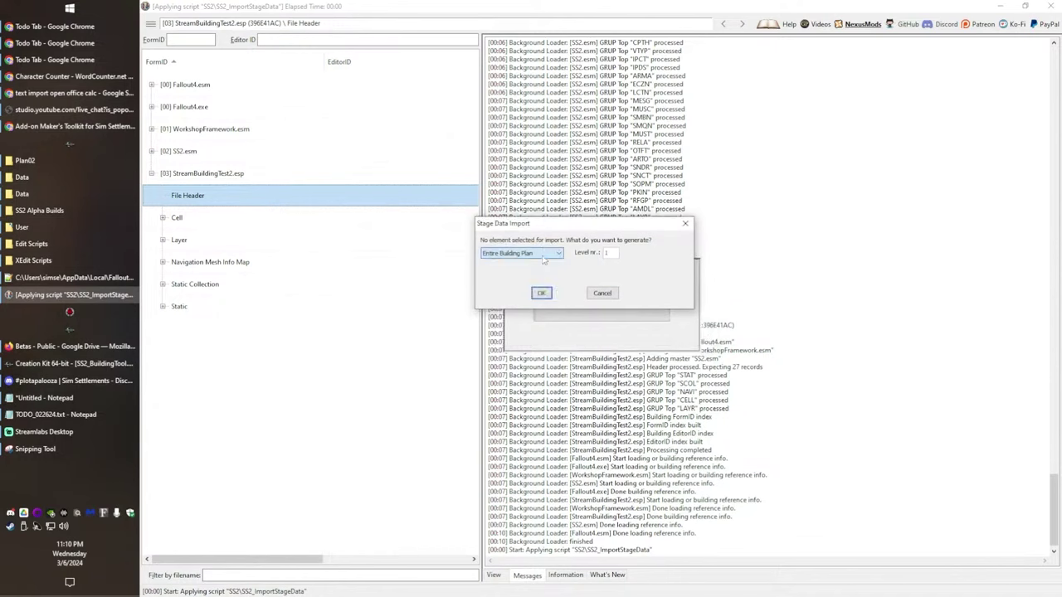
pyautogui.click(541, 293)
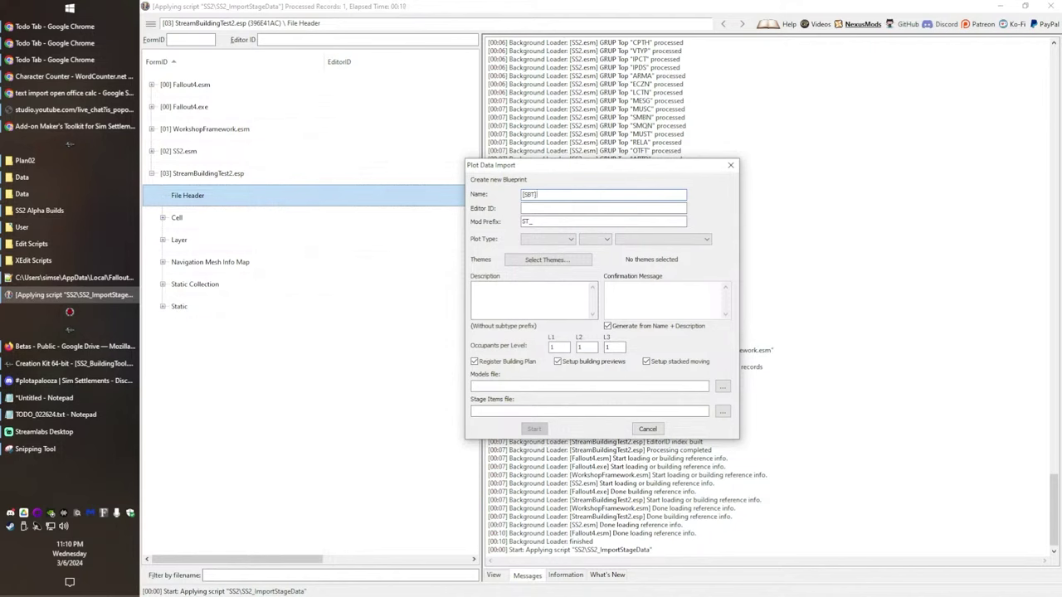
# - Begin the new blueprint's name with the prefix [SBT], ready to continue after it
pyautogui.hotkey('ctrl', 'a')
pyautogui.press('End')
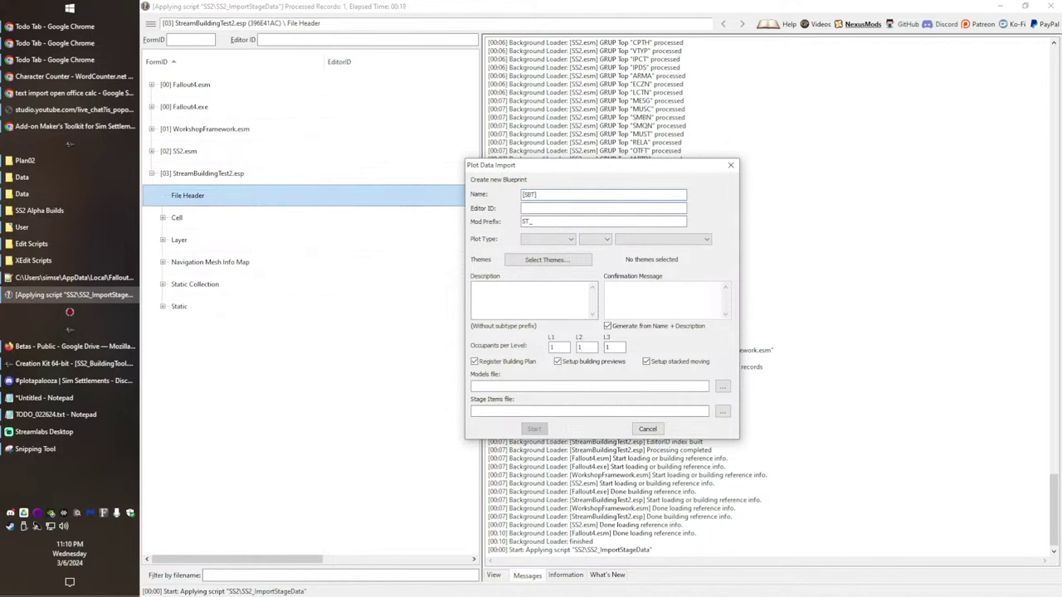